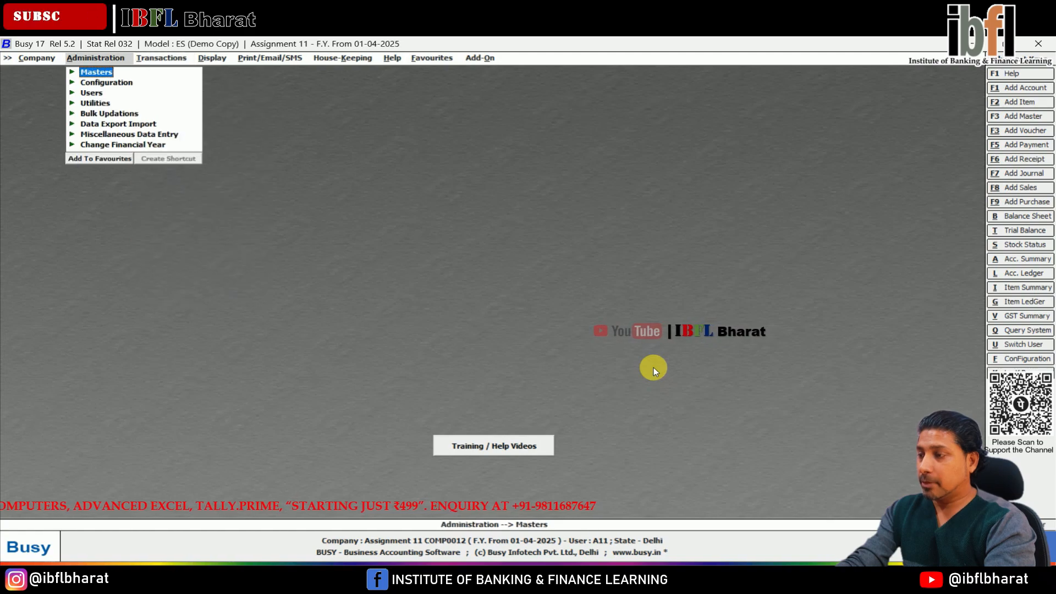
Start a new account master named Bank and assign it to the Bank Accounts group.
key("Return")
key("Return")
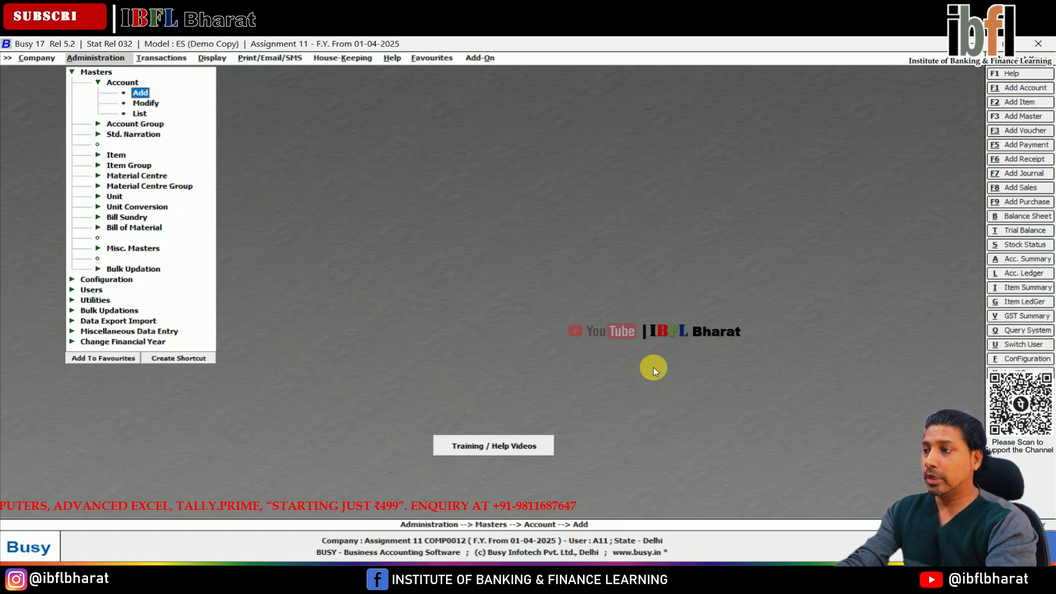
key("Return")
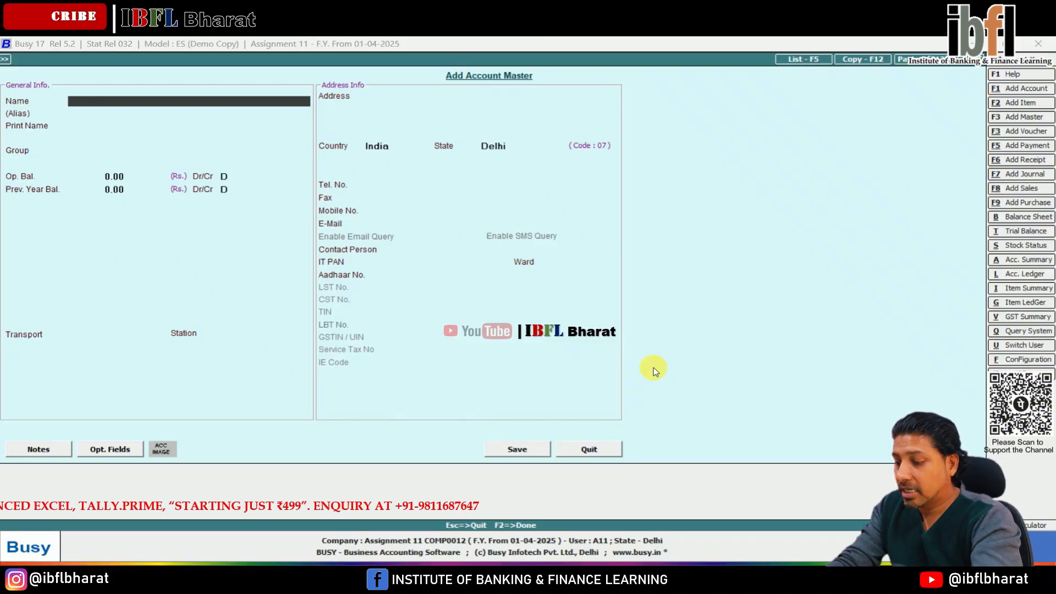
type("Bank")
key("Return")
key("Return")
key("Return")
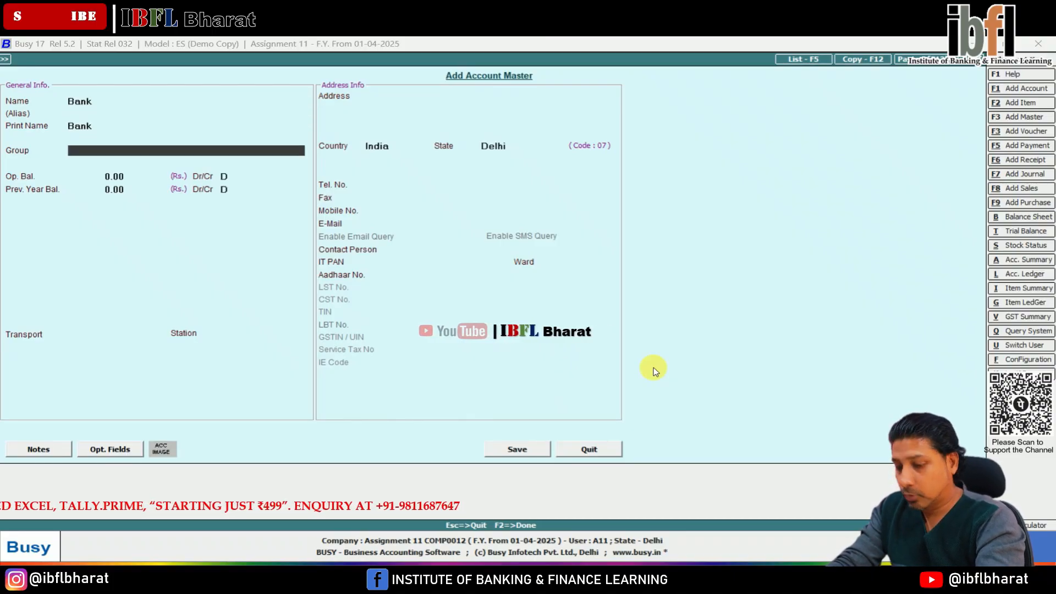
key("Return")
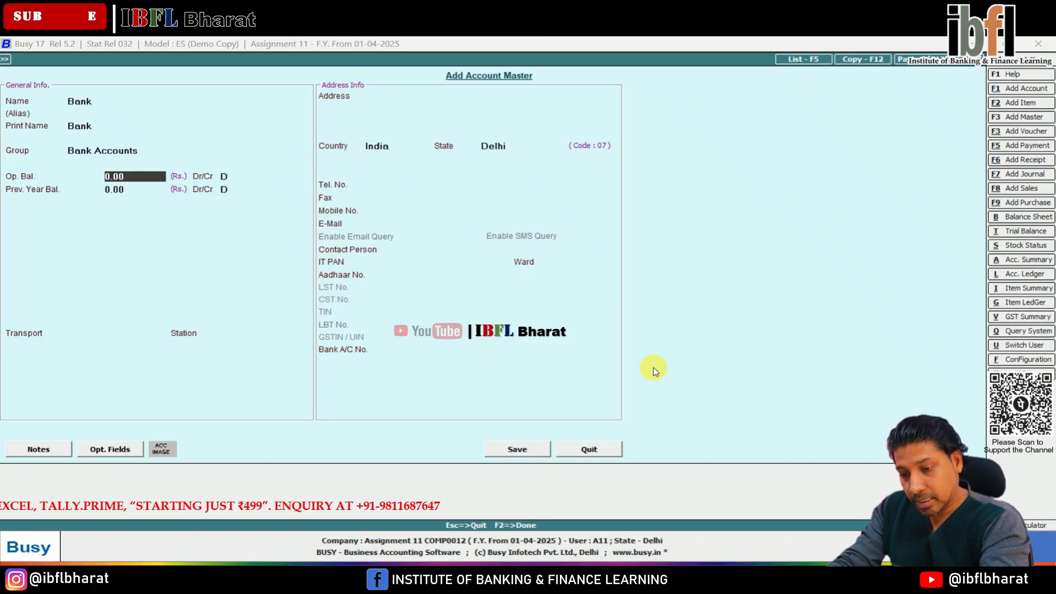
Give the Bank account a debit opening balance of 12,675, save it and leave the account form.
type("12,675")
key("Return")
key("Return")
key("Return")
key("Return")
key("Return")
key("Return")
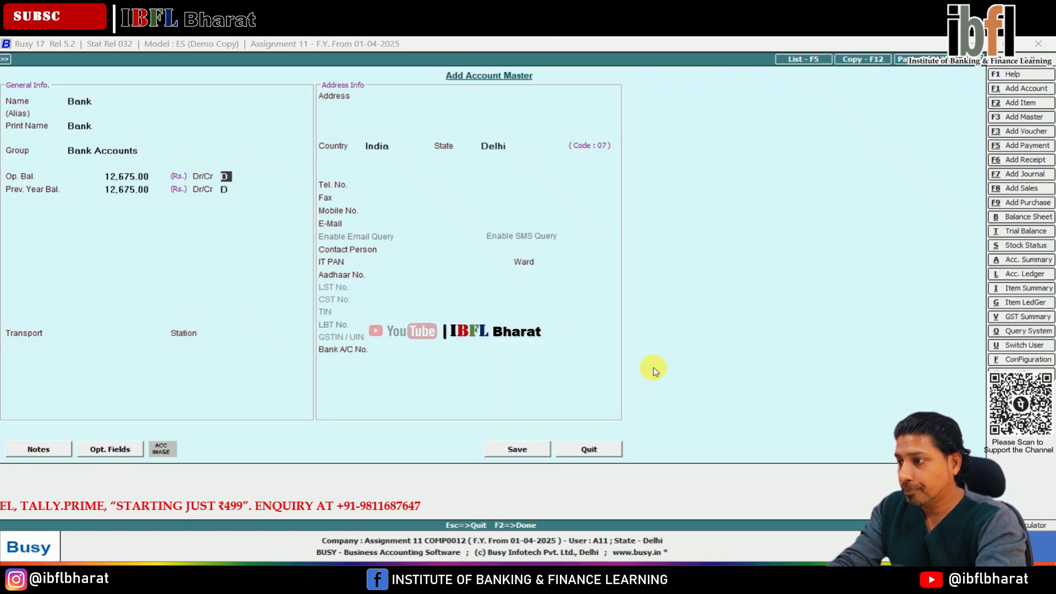
key("Return")
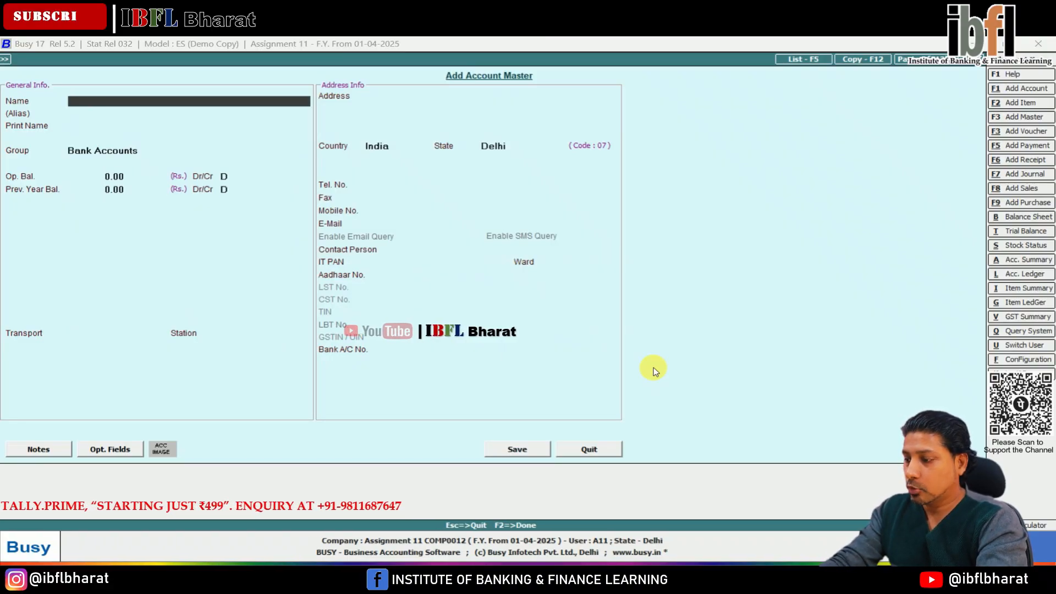
key("Escape")
Open the existing Cash account master for modification.
key("Down")
key("Up")
key("Return")
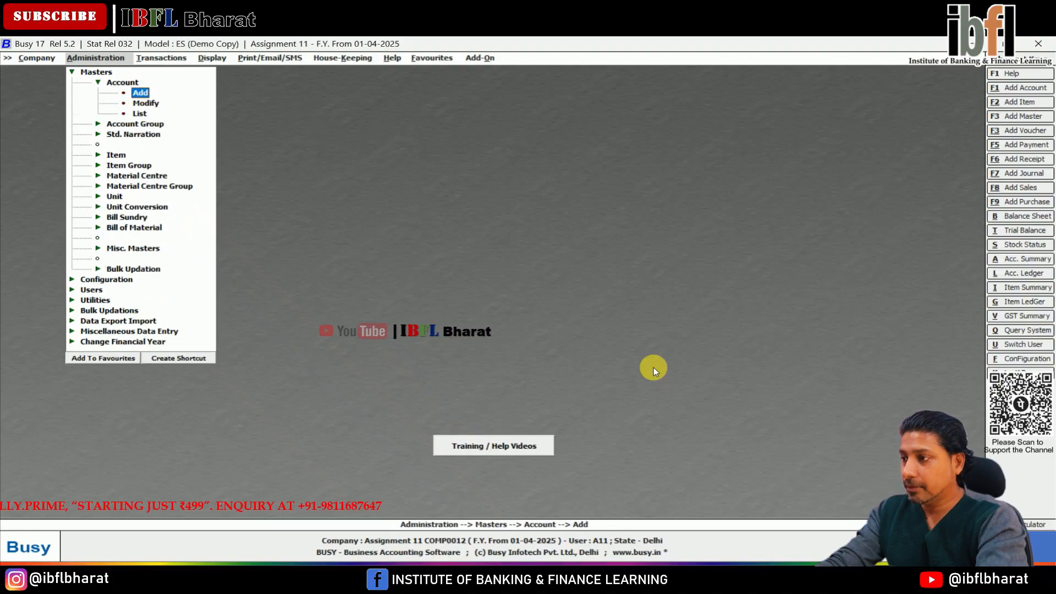
key("Down")
key("Return")
key("Down")
key("Down")
key("Down")
key("Down")
key("Down")
key("Down")
key("Down")
key("Return")
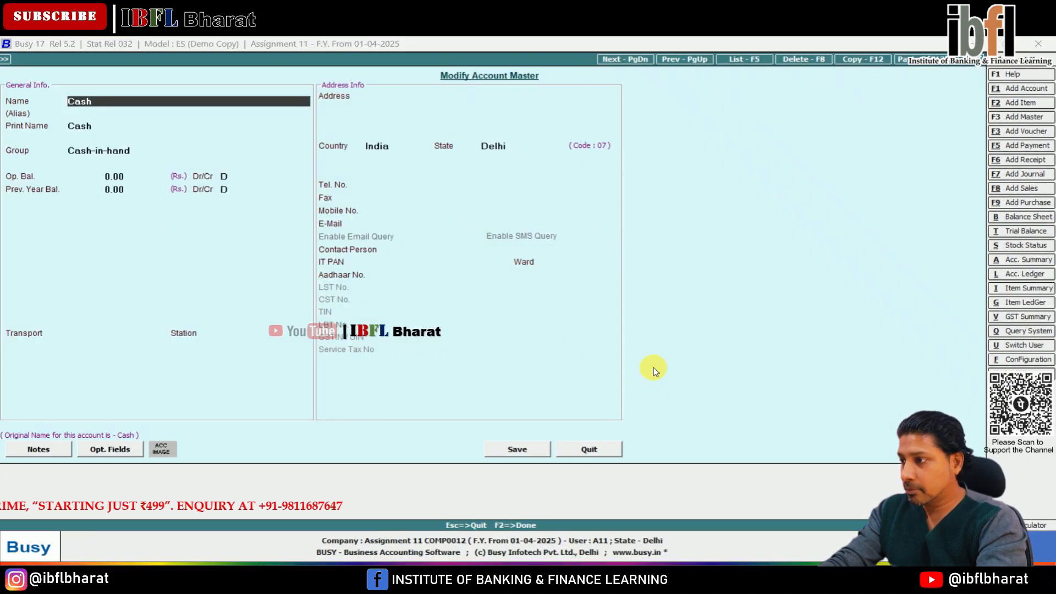
Set the Cash account's opening balance to 567 debit and save the account.
key("Return")
key("Return")
key("Return")
key("Return")
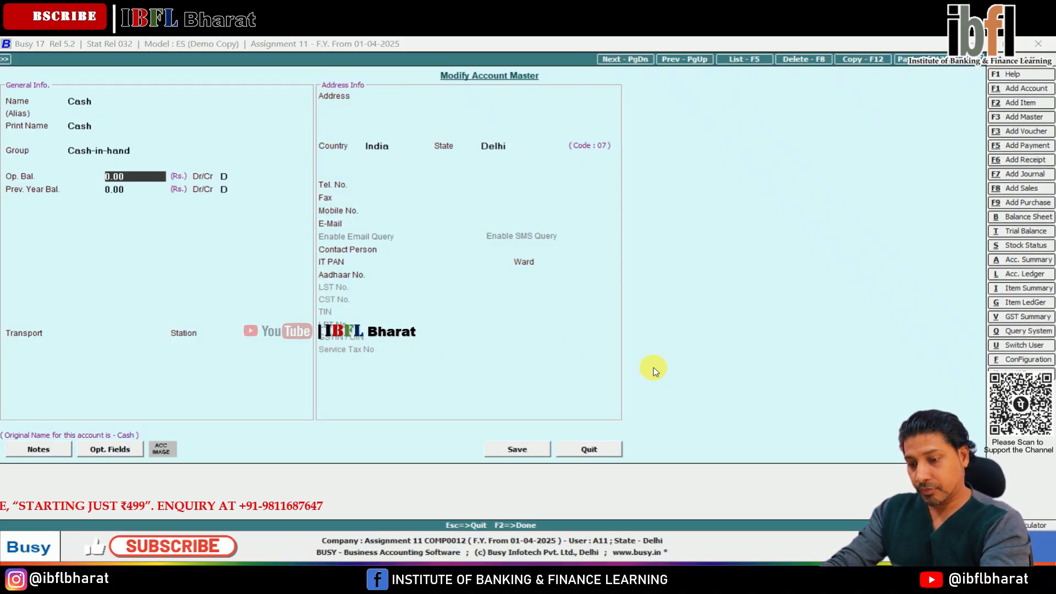
type("567")
key("Return")
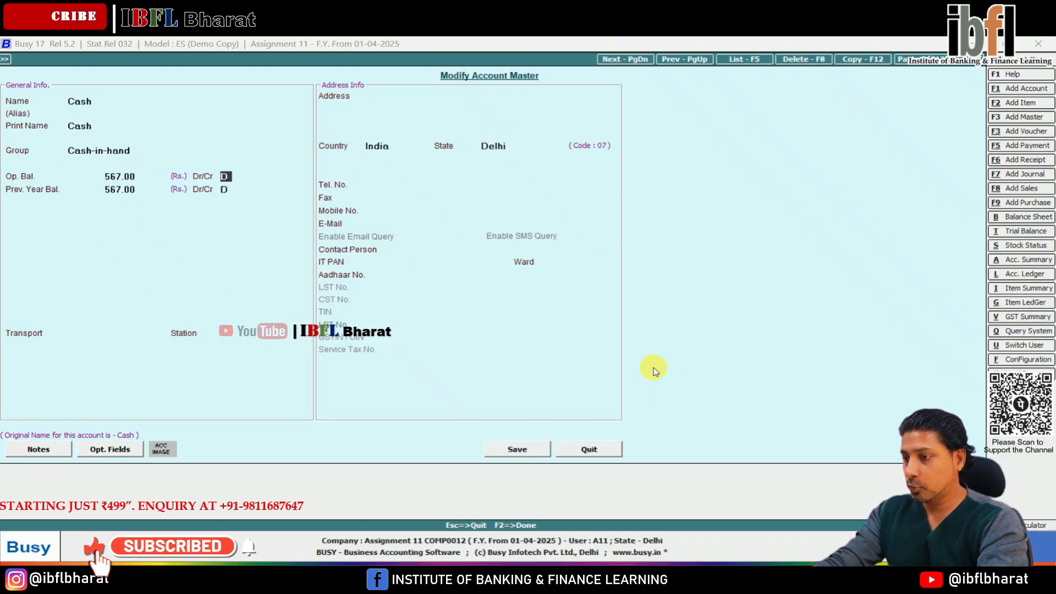
key("F2")
key("Return")
key("Escape")
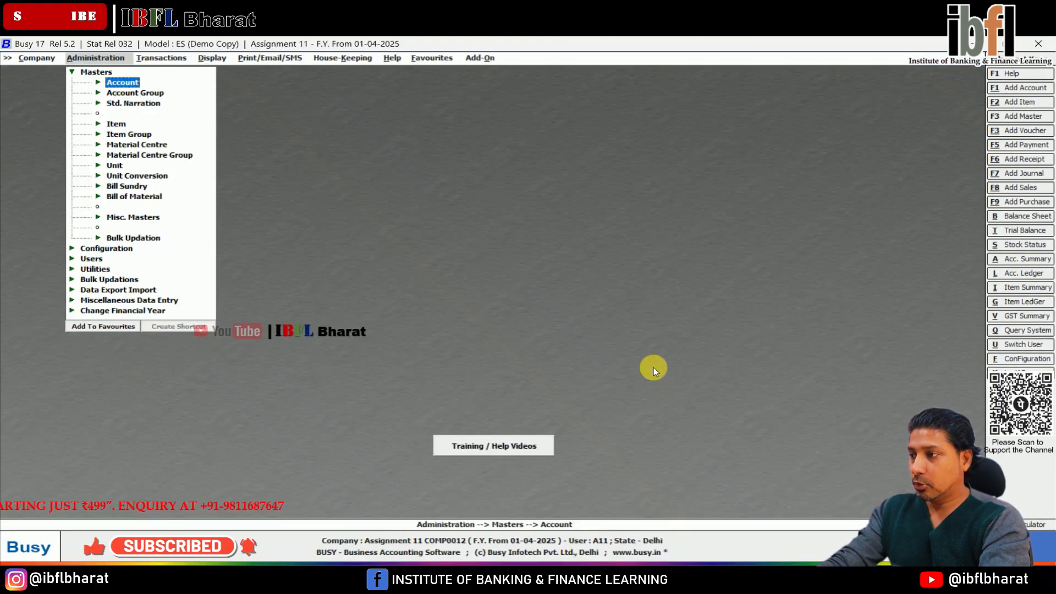
Start a new account master named Capital and assign it to the Capital Account group.
key("Return")
key("Return")
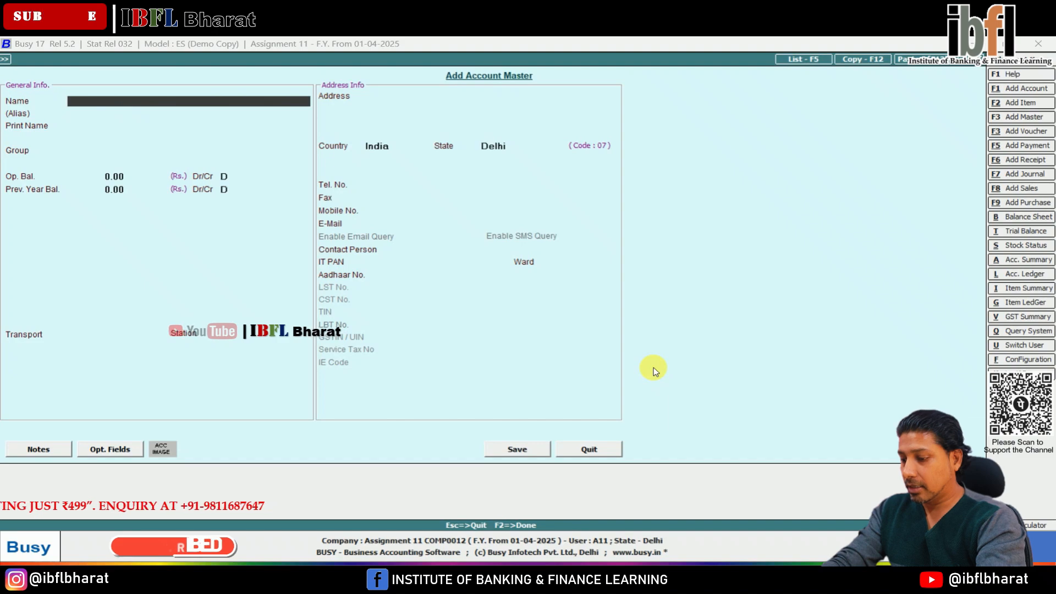
type("Capital")
key("Return")
key("Return")
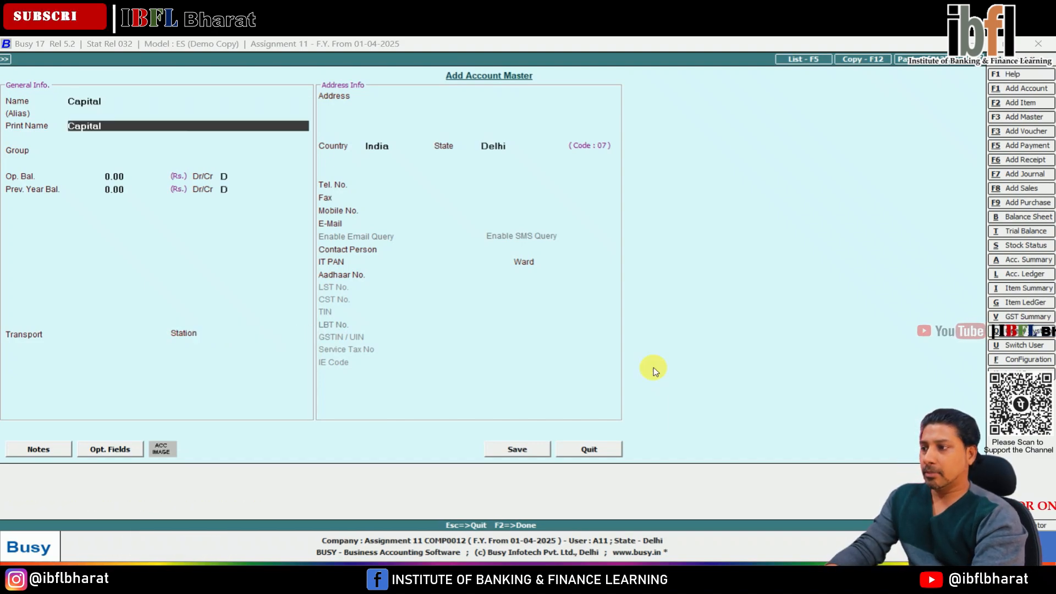
key("Return")
type("capital")
key("Return")
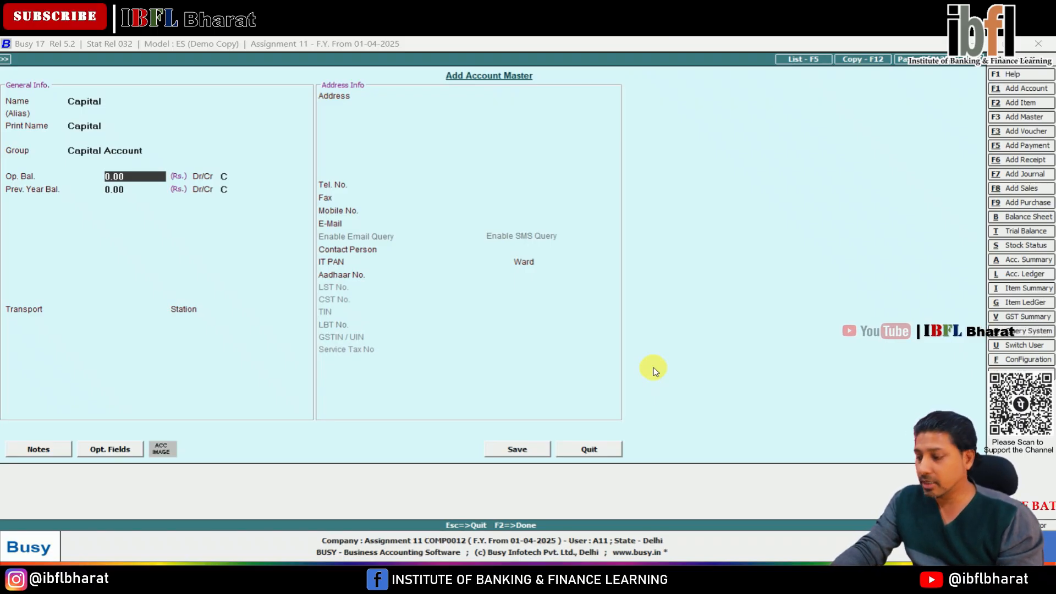
Switch to the Windows Calculator, add the bank and cash balances as 12675 + 567, and close it.
key("super")
type("calculator")
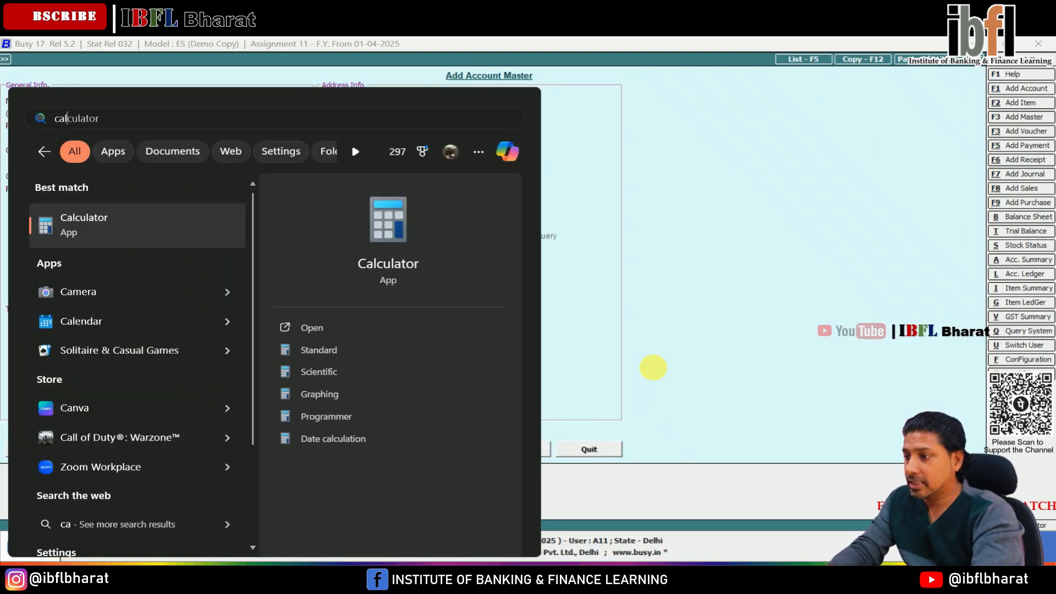
key("Return")
type("12")
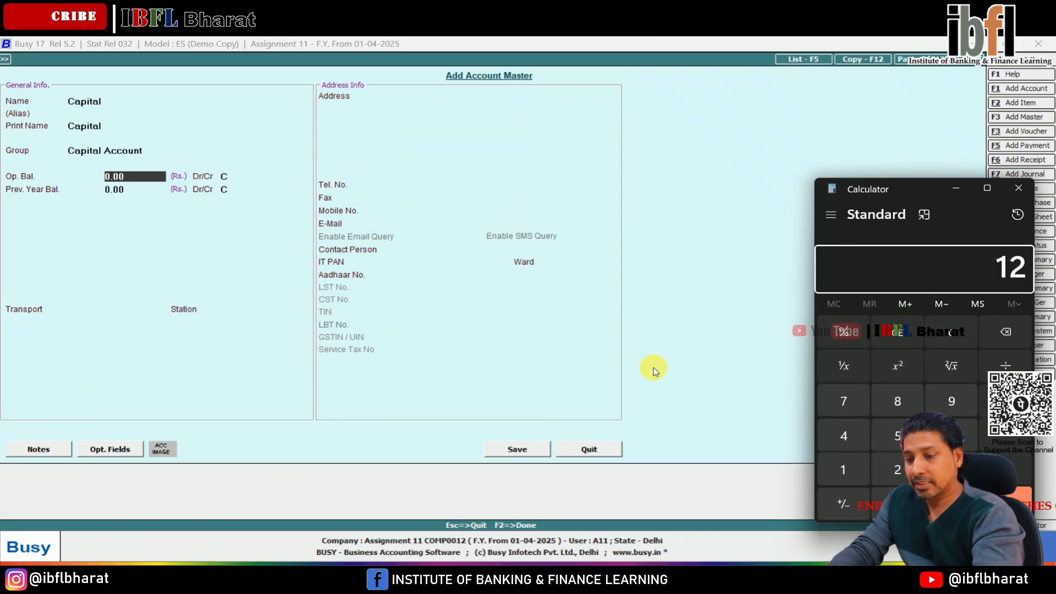
type("675 ")
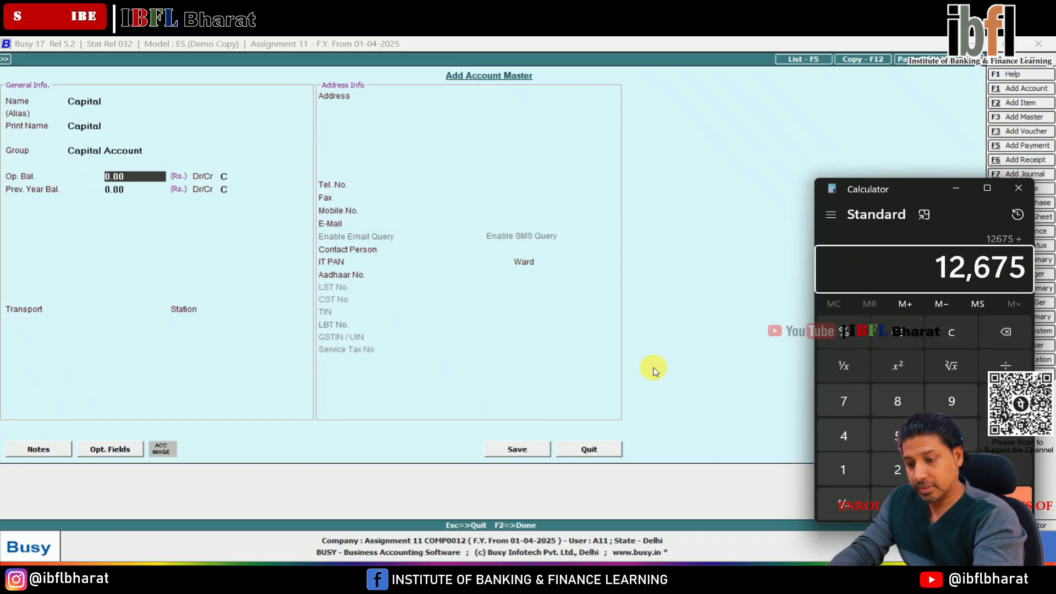
type("+ 567")
key("Return")
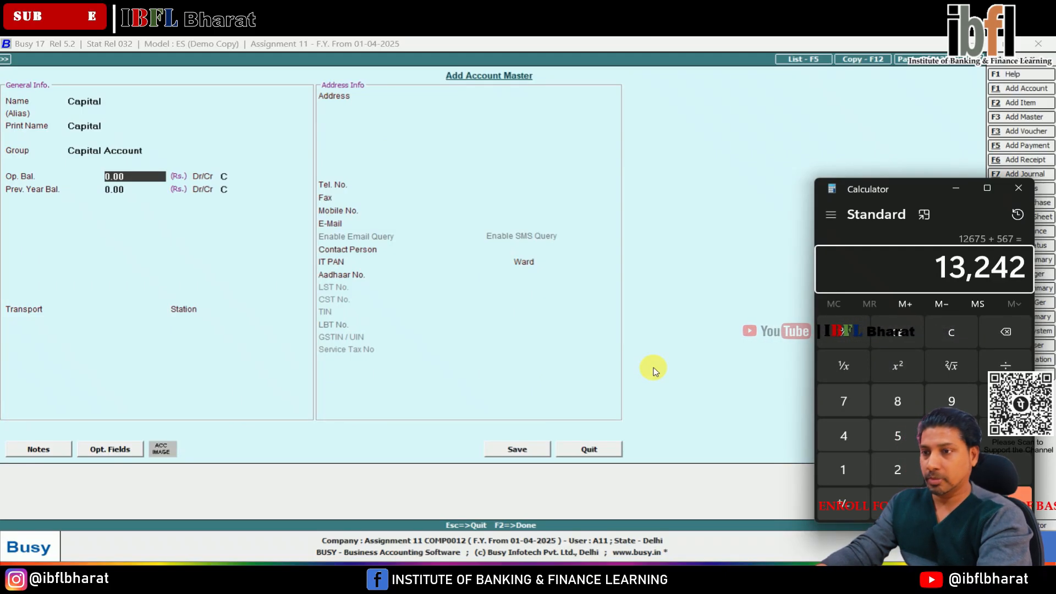
key("Escape")
key("alt+F4")
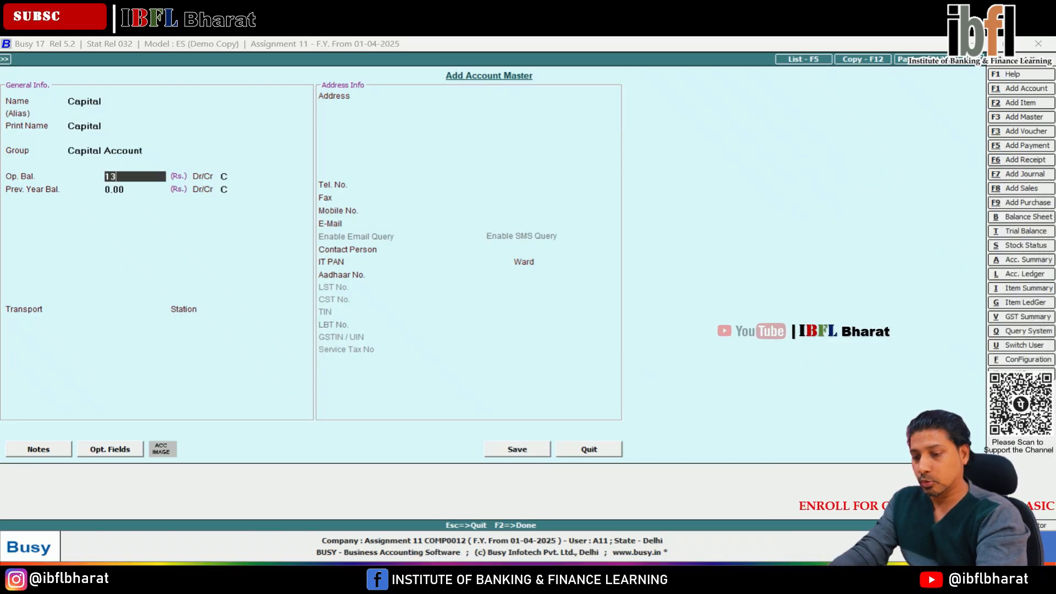
Give the Capital account a credit opening balance of 13,242, save it and leave the account form.
type("13,242")
key("Return")
key("Return")
key("Return")
key("Return")
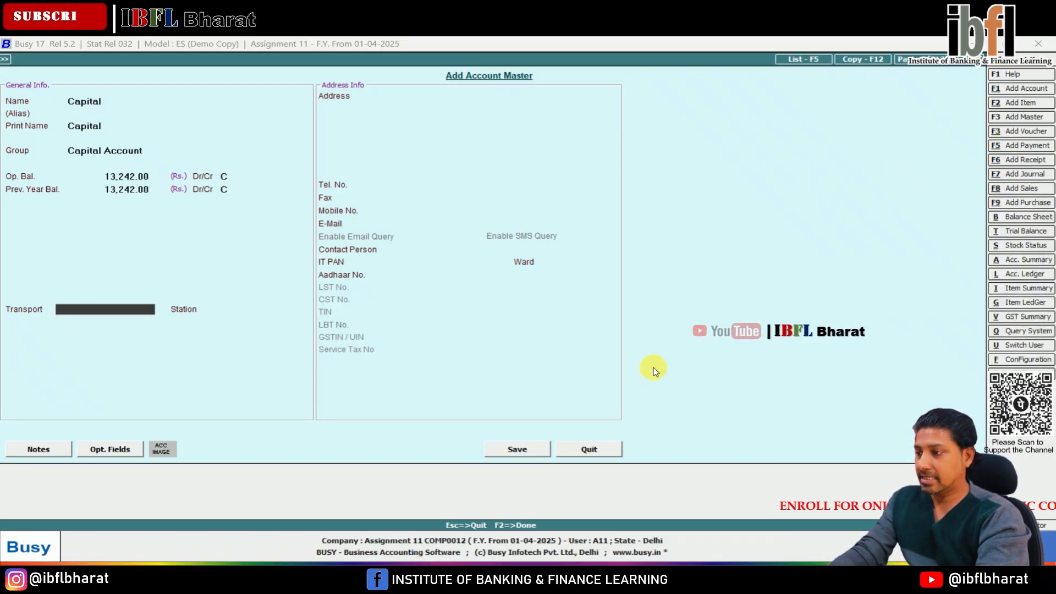
key("Return")
key("Return")
key("Return")
key("Return")
key("Return")
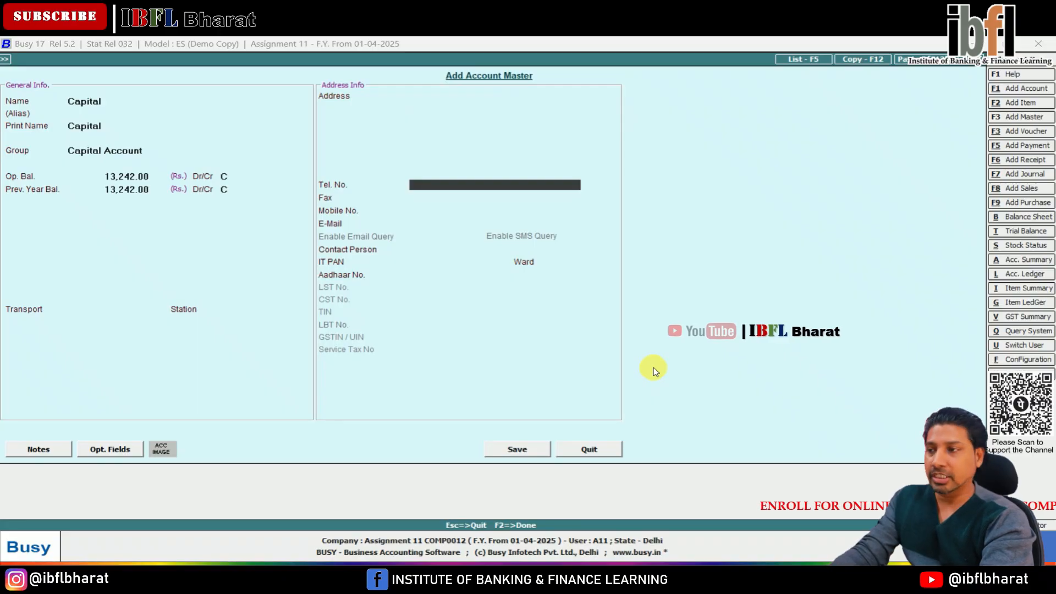
key("Return")
key("Return")
key("Return")
key("Return")
key("Return")
key("Return")
key("Return")
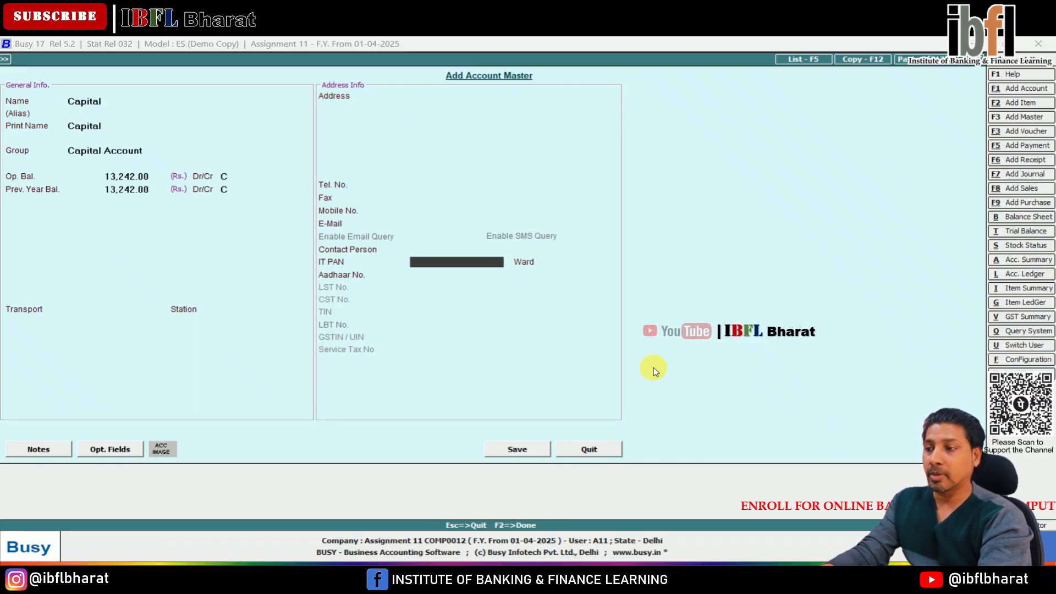
key("F2")
key("Escape")
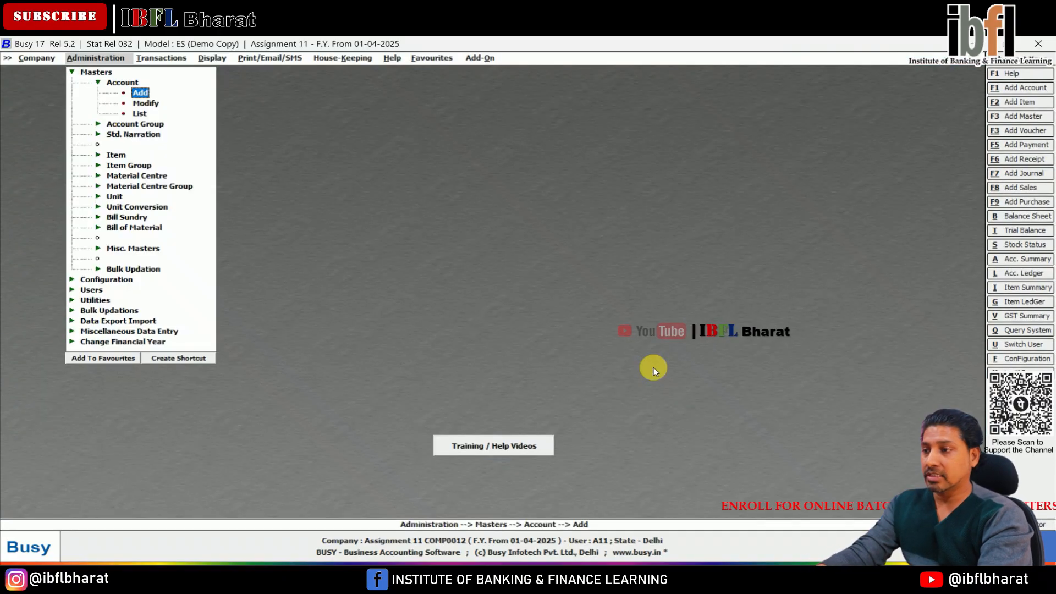
Display the April balance sheet with second-level group details, check both sides, and close the report.
key("Right")
key("Right")
key("Return")
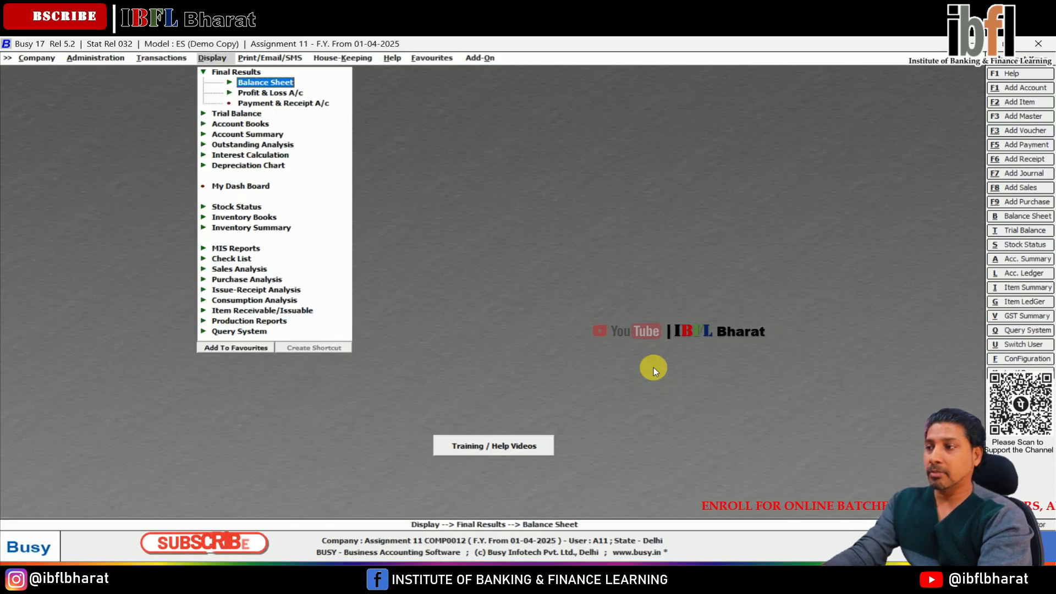
key("Return")
key("Return")
key("Return")
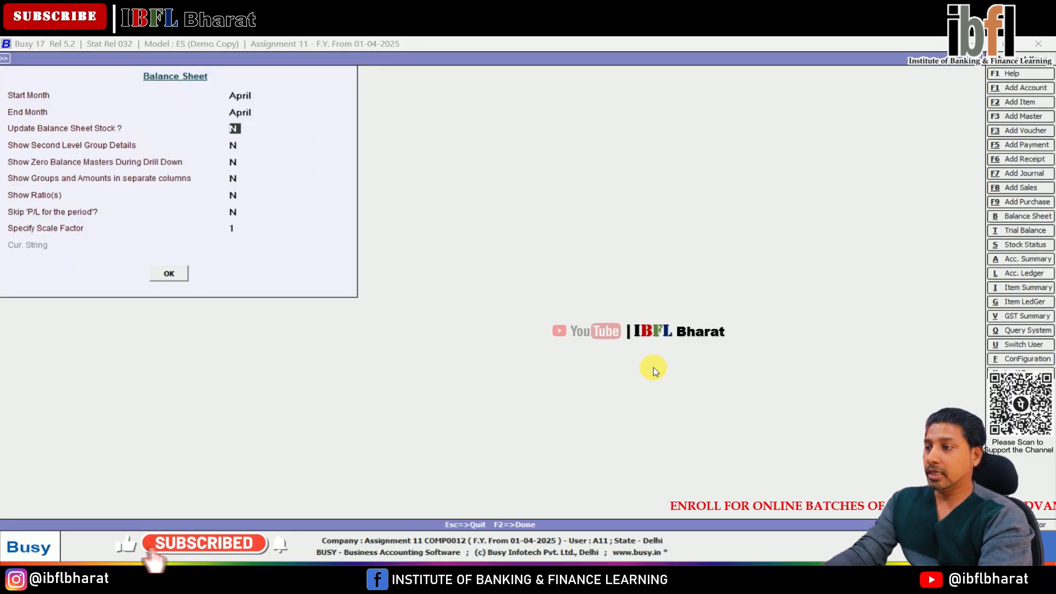
key("Return")
type("y")
key("Return")
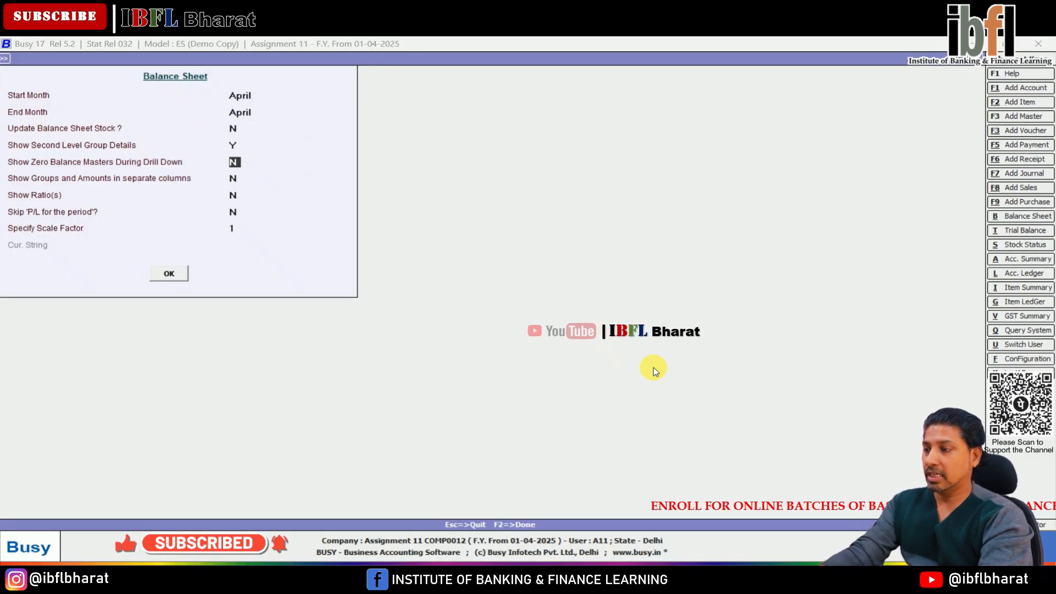
key("F2")
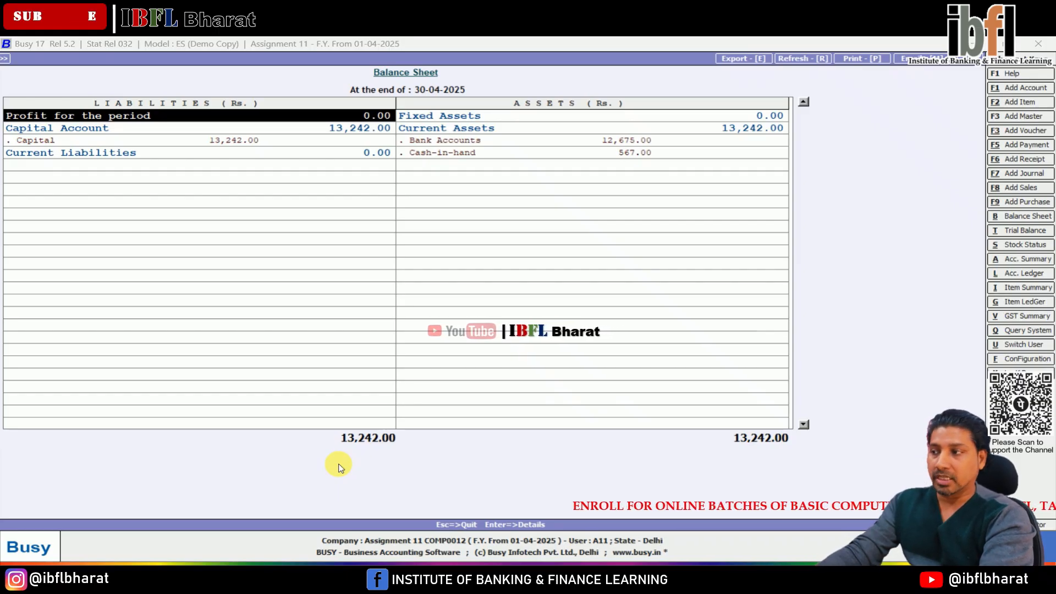
key("Escape")
key("Escape")
key("Escape")
key("Escape")
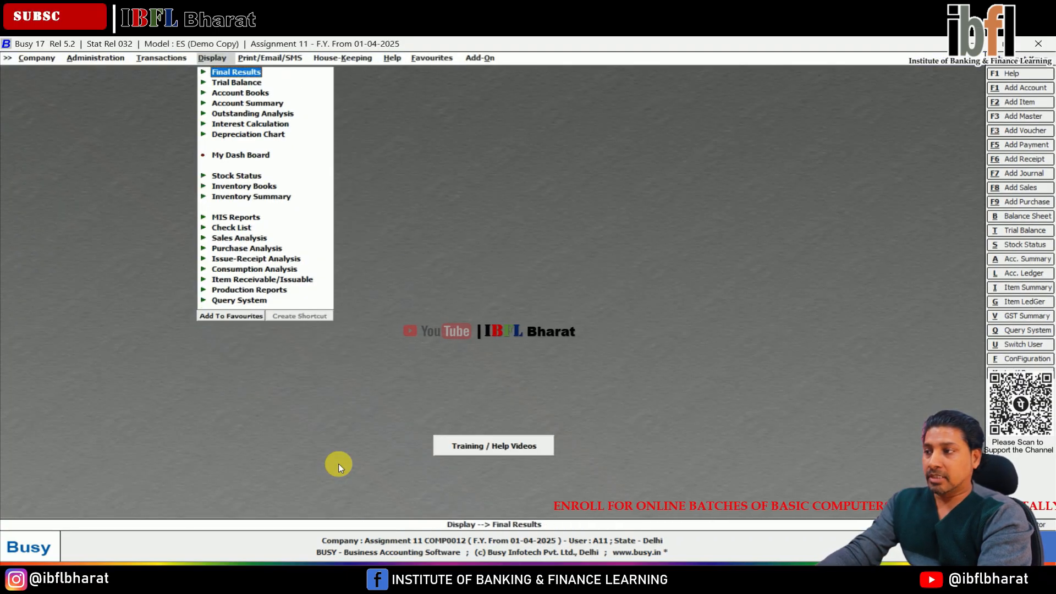
Start a new contra voucher in the Main series dated 01-04-2025, with a debit entry on the first line.
key("Left")
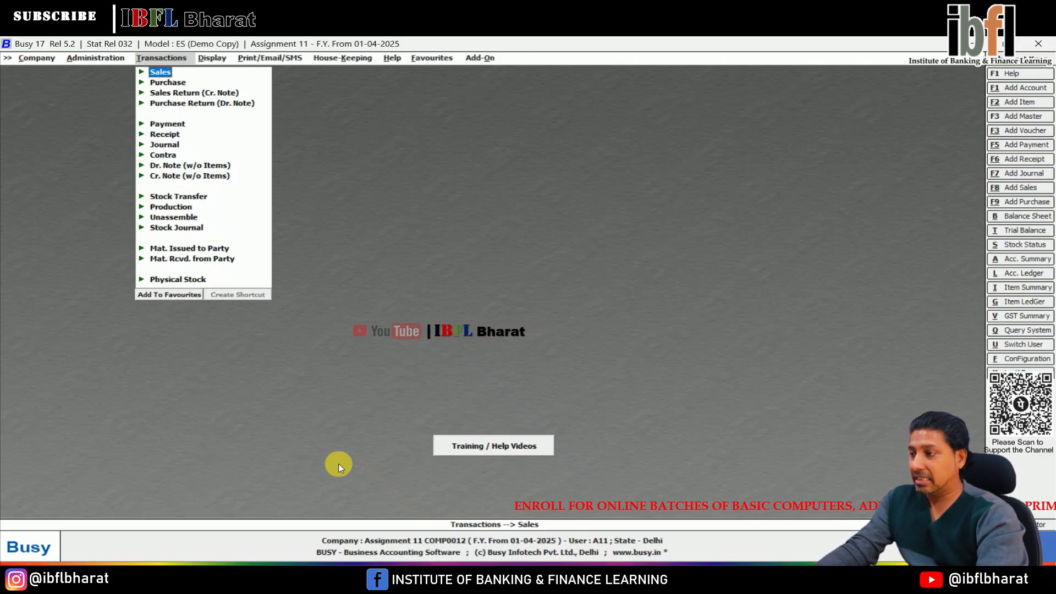
key("Down")
key("Down")
key("Down")
key("Return")
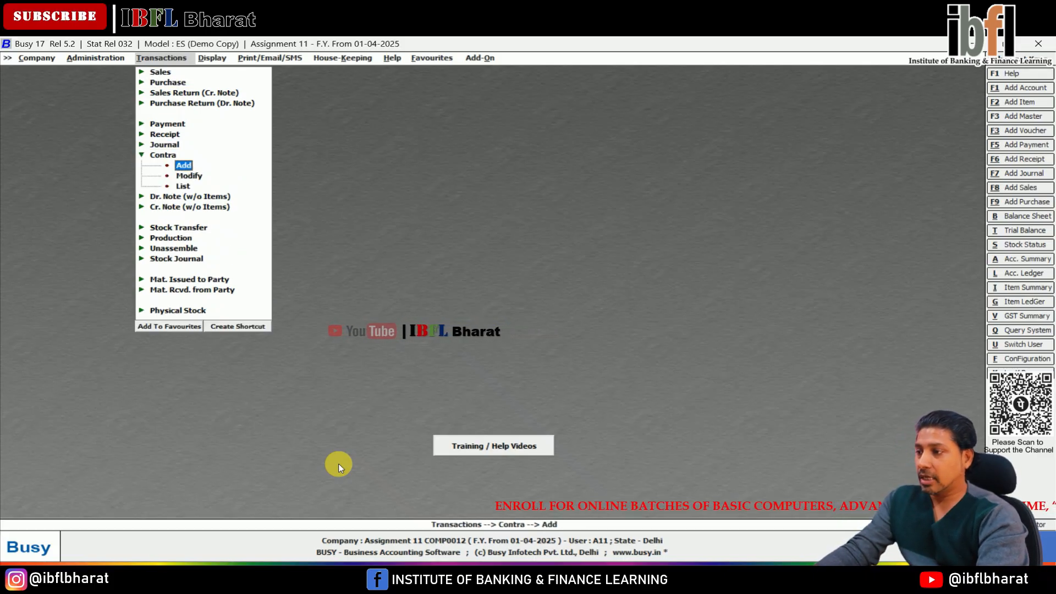
key("Return")
key("Return")
key("Return")
key("Return")
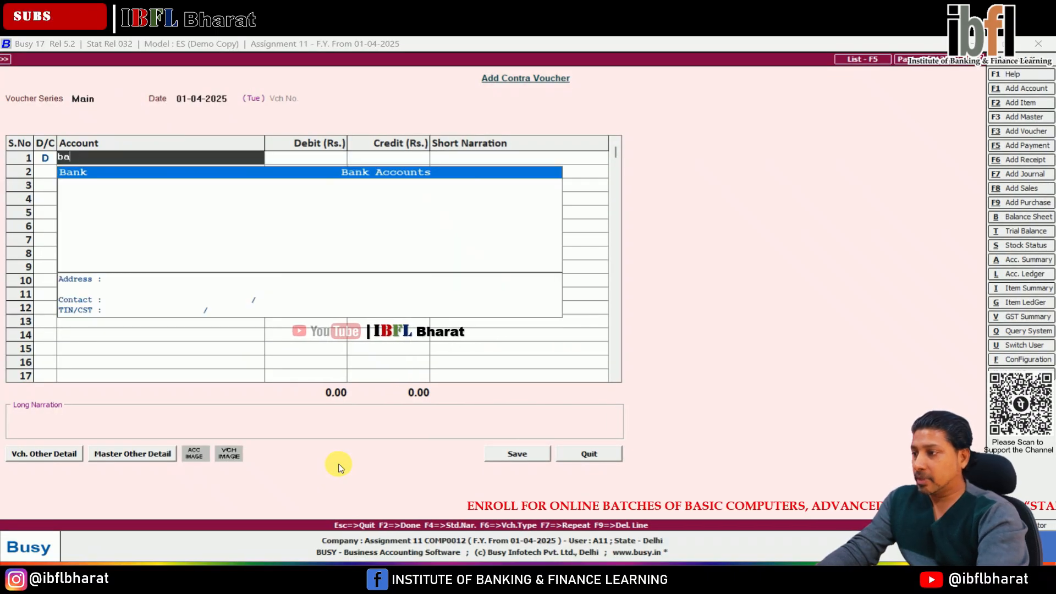
Debit the Bank account with 500 on the first line of the contra voucher.
key("Return")
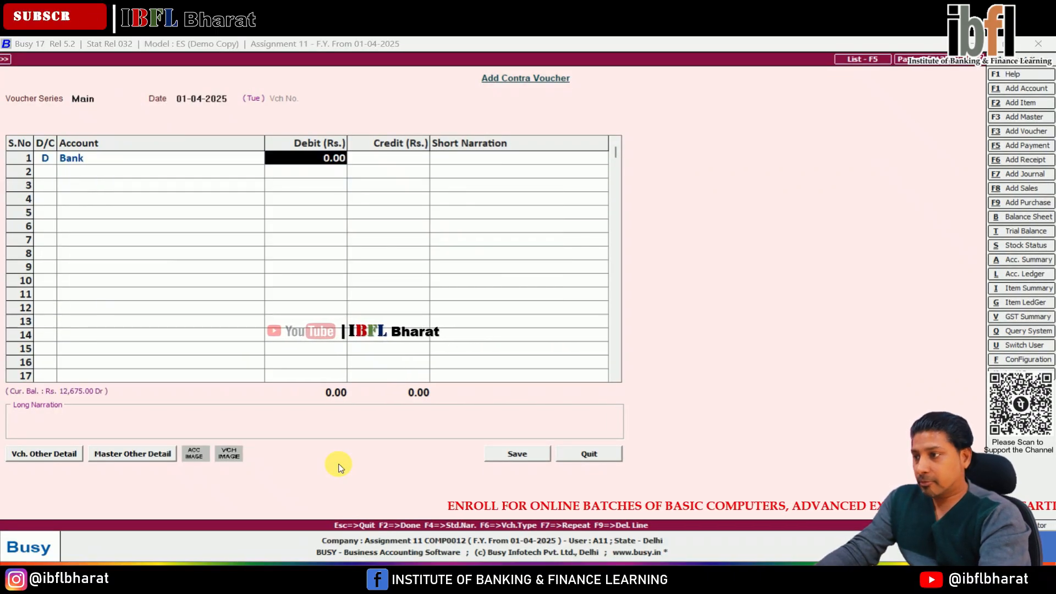
type("500")
key("Return")
key("Return")
key("Return")
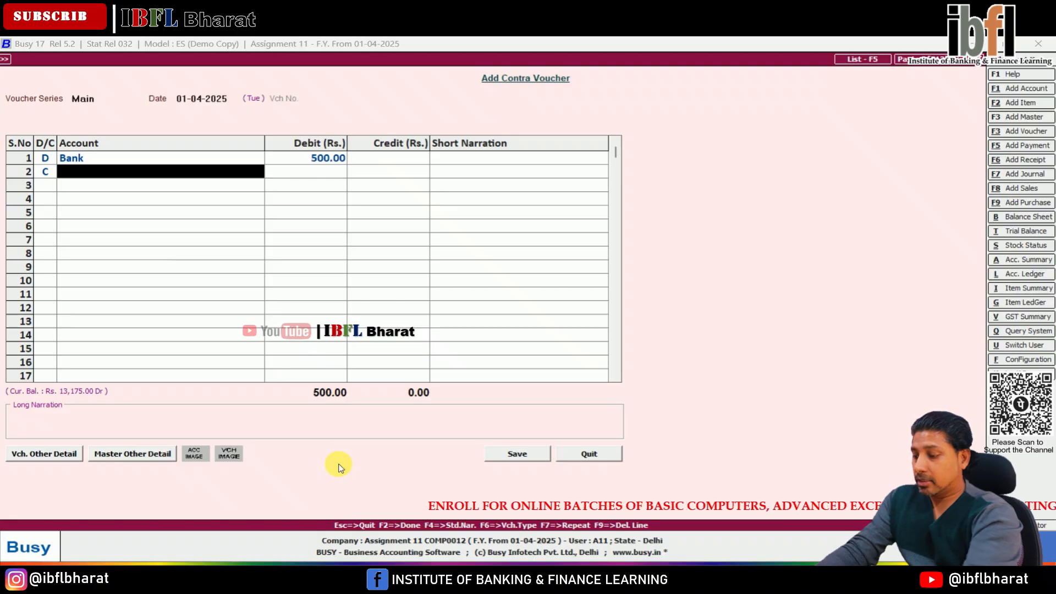
Credit the Cash account with 500 on the second line and save the contra voucher without narration.
type("cash")
key("Return")
key("Return")
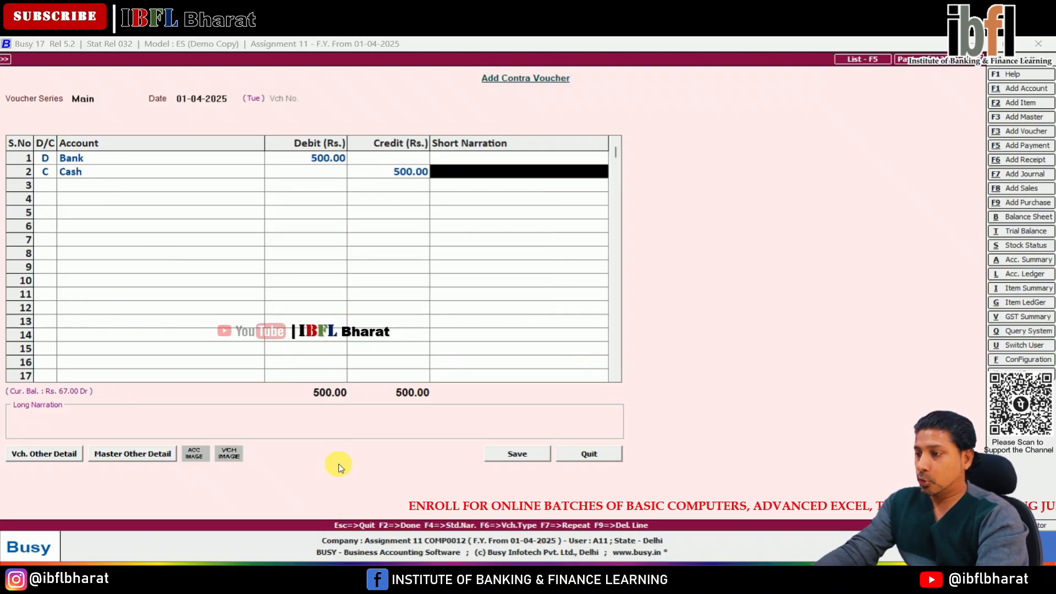
key("Return")
key("Return")
key("Return")
key("Return")
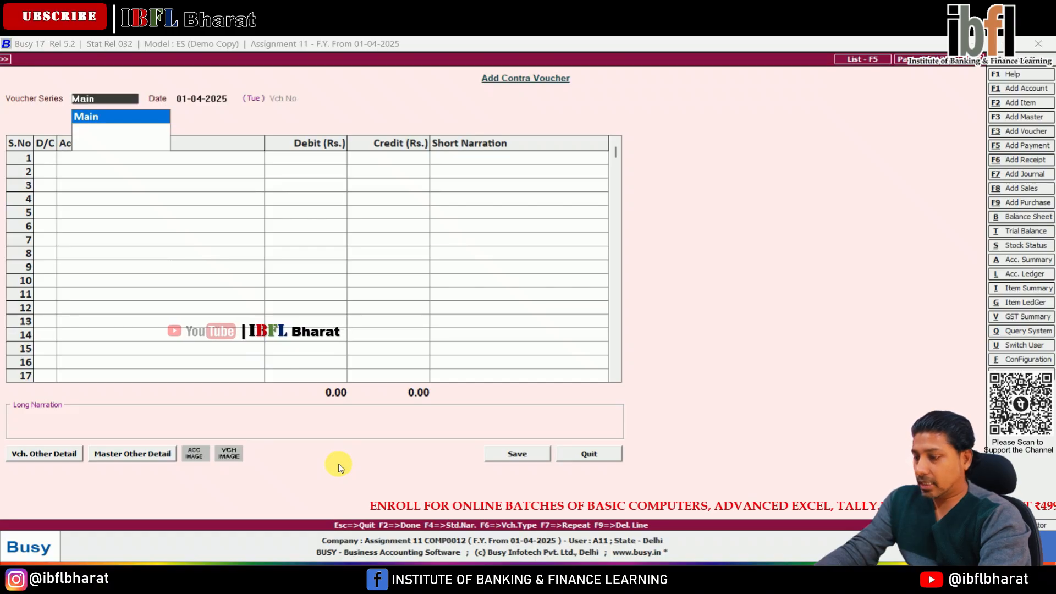
Leave the contra voucher entry and start a journal voucher in the Main series dated 01-04-2025 with a debit first line.
key("Escape")
key("Up")
key("Up")
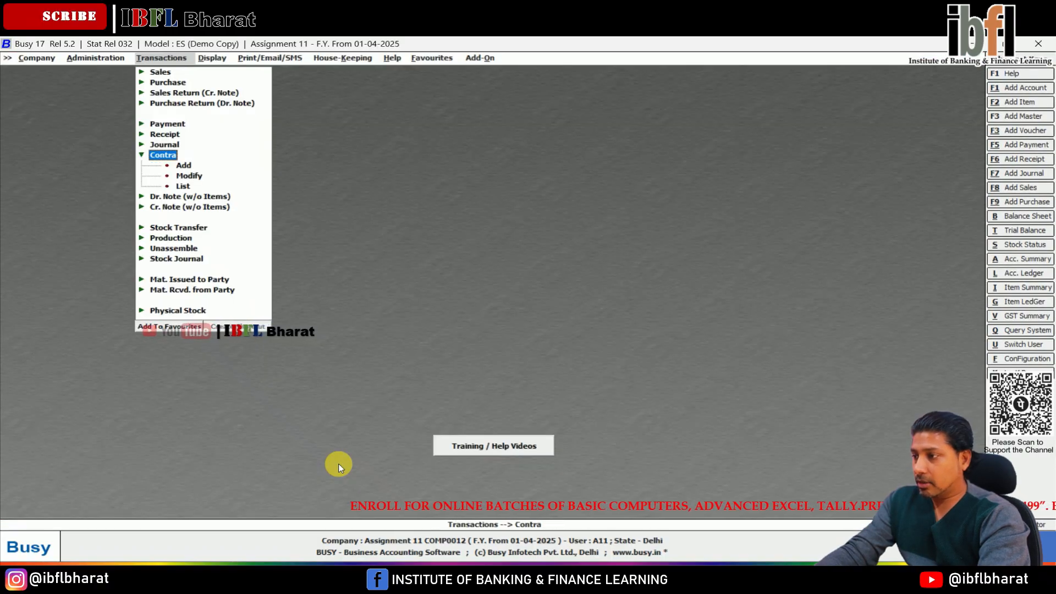
key("Return")
key("Return")
key("Return")
key("Return")
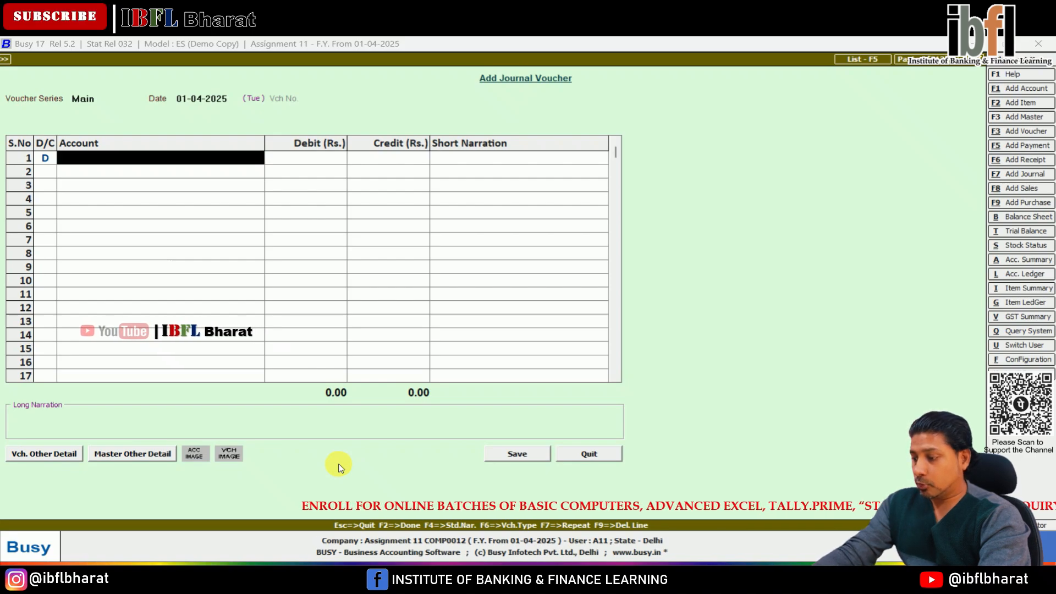
Create and save a new account named Mr.A under the Sundry Debtors group for the first voucher line.
key("F3")
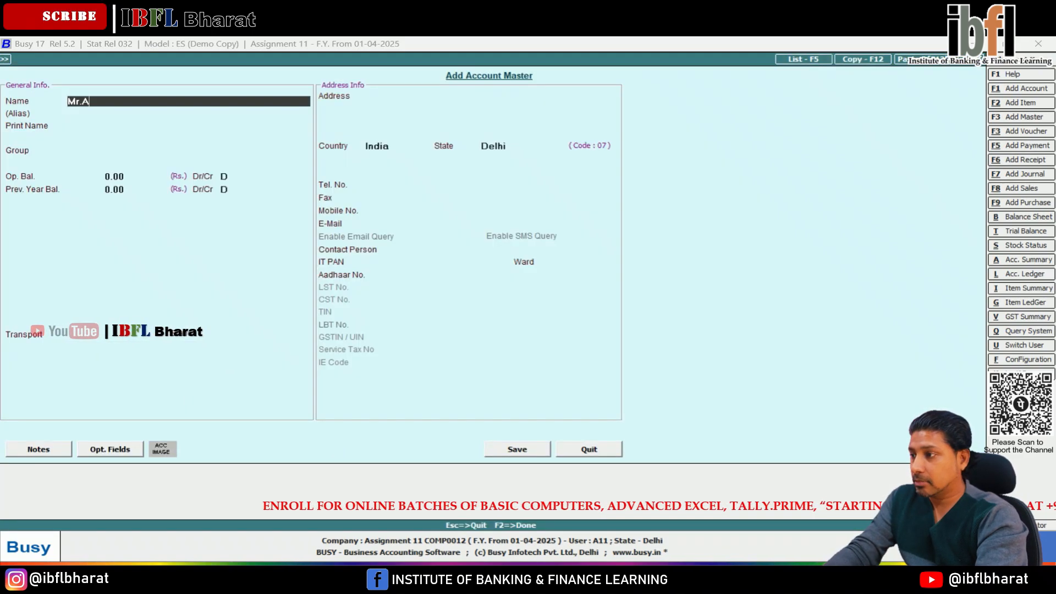
key("Return")
key("Return")
key("Return")
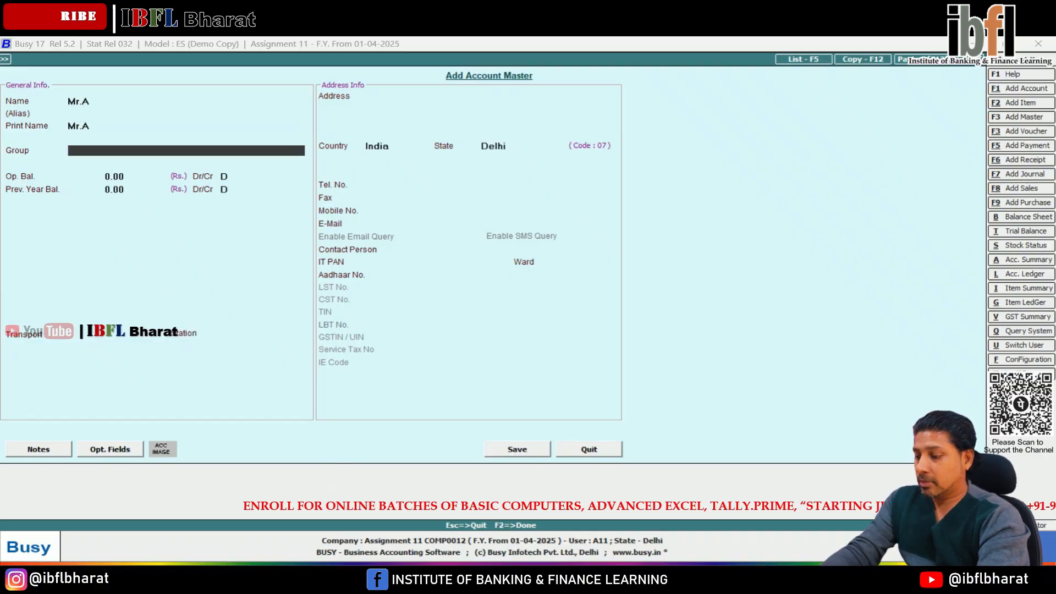
type("sun")
key("Return")
key("F2")
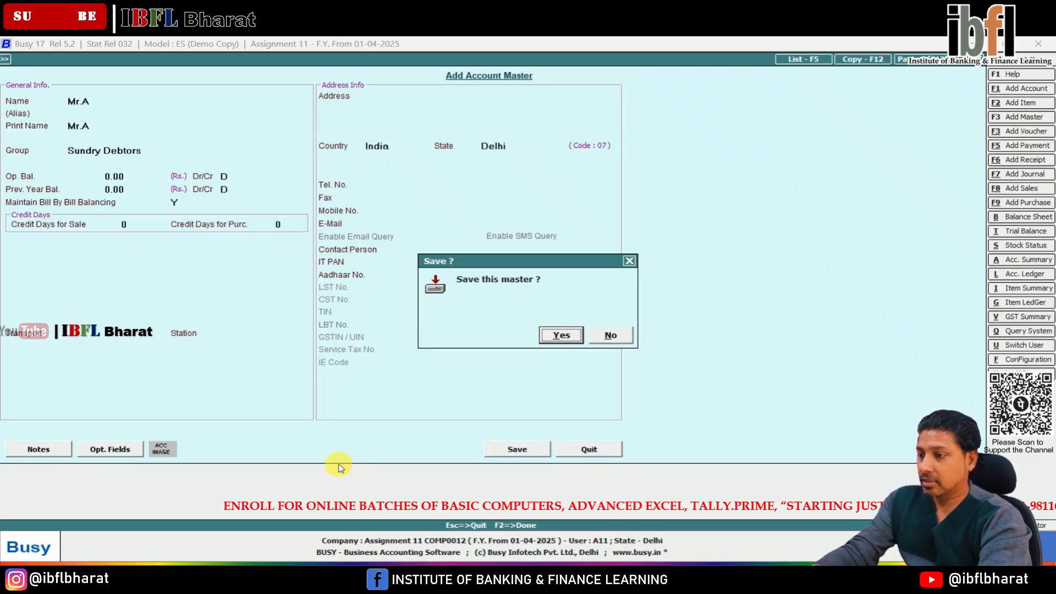
key("Return")
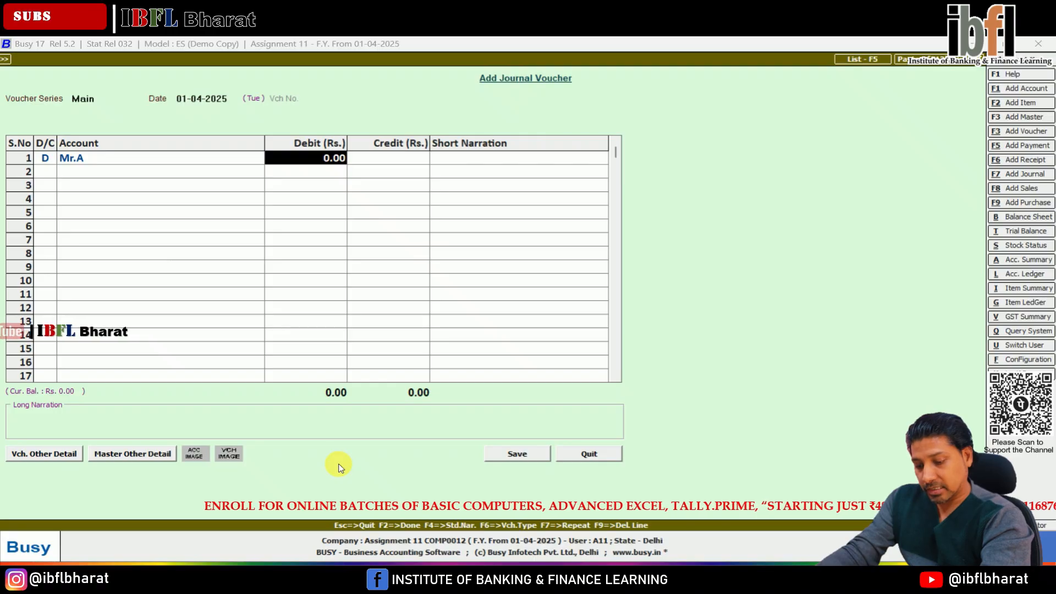
Debit Mr.A with 800 and credit the Sales account with 800 in the journal voucher, leaving the narrations blank.
type("800")
key("Return")
key("Return")
type("s")
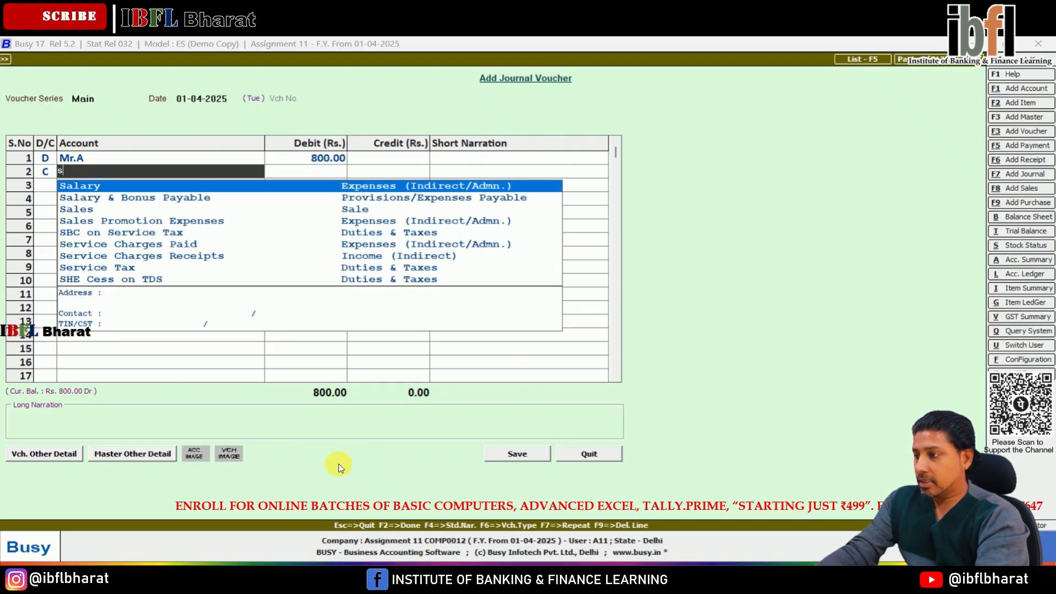
type("ale")
key("Return")
key("Return")
key("Return")
key("Return")
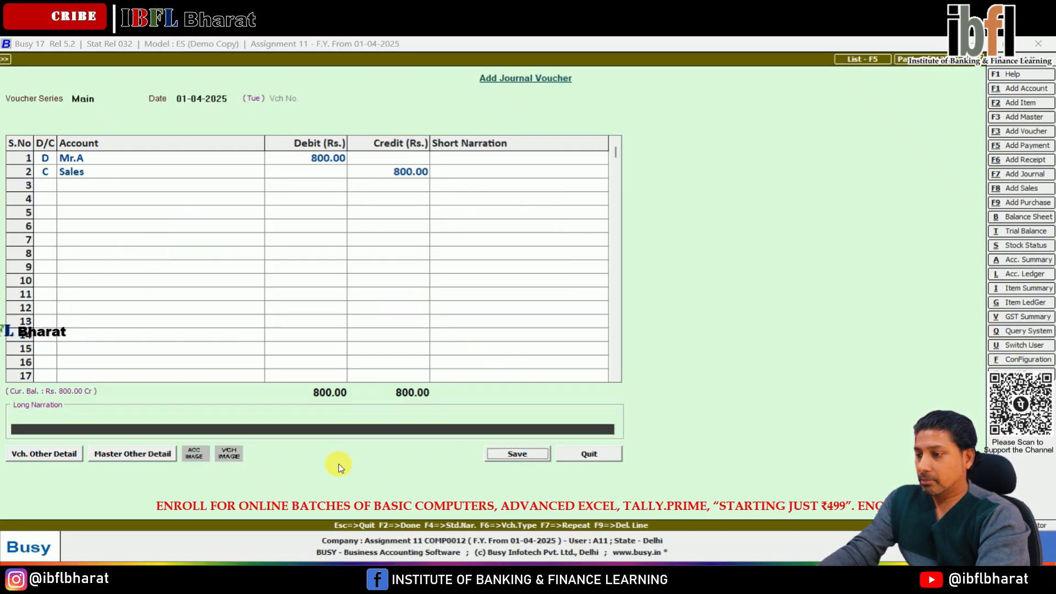
Assign Mr.A's 800 debit to the new bill reference A1 and save the journal voucher.
key("Return")
key("Return")
type("A1")
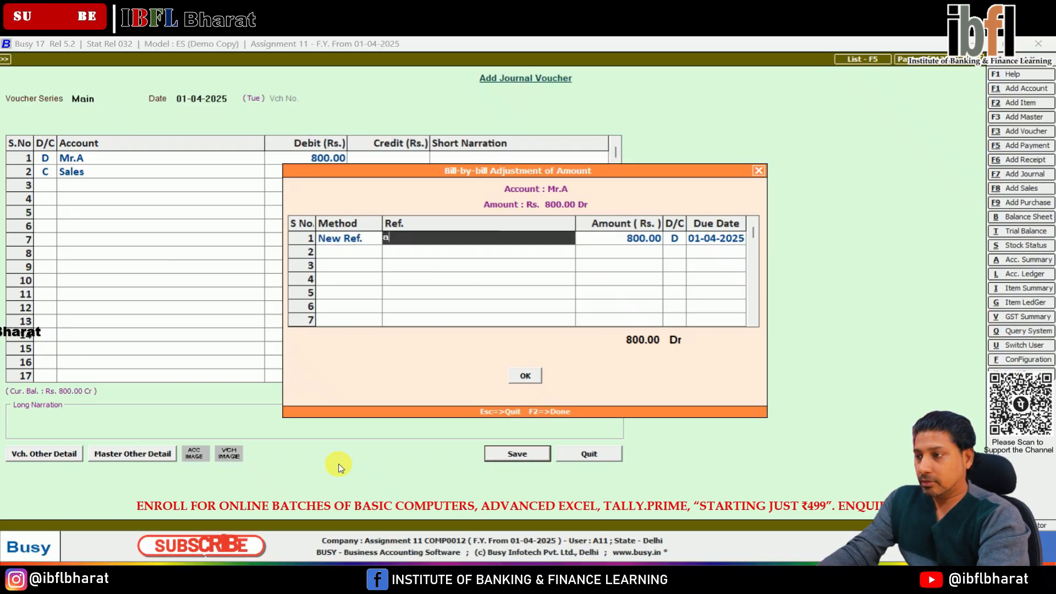
key("F2")
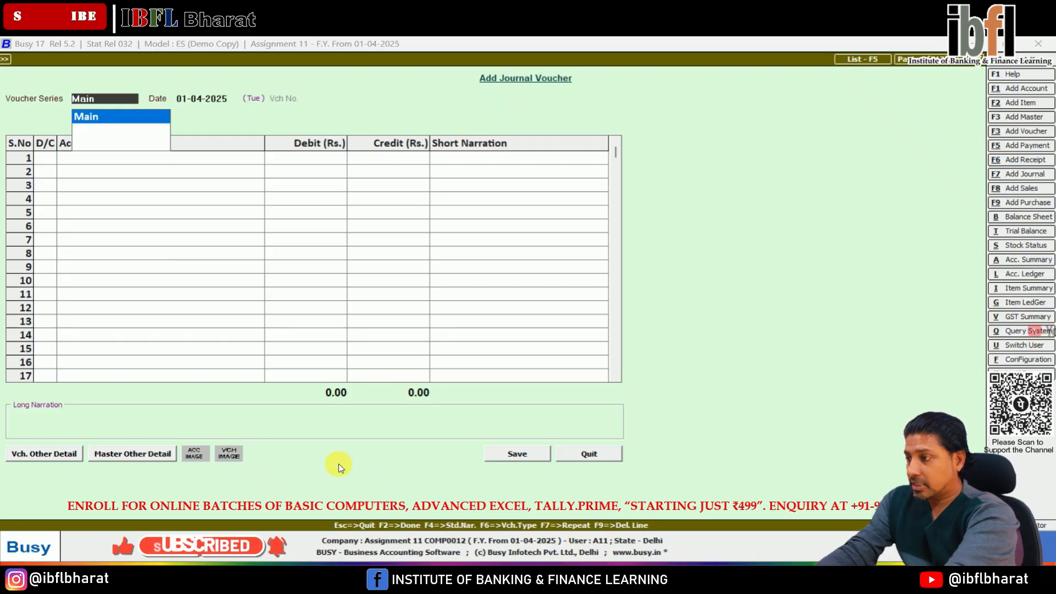
Start a receipt voucher in the Main series dated 01-04-2025 and credit Mr.A with 800 on the first line.
key("F6")
key("Return")
key("Return")
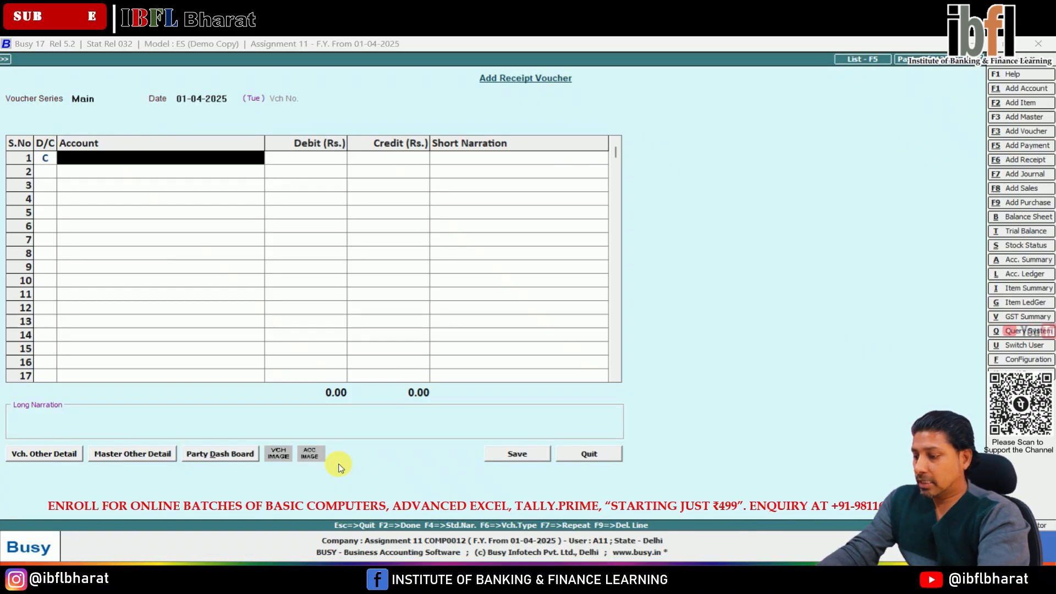
type("a")
key("Return")
key("Left")
type("m")
key("Return")
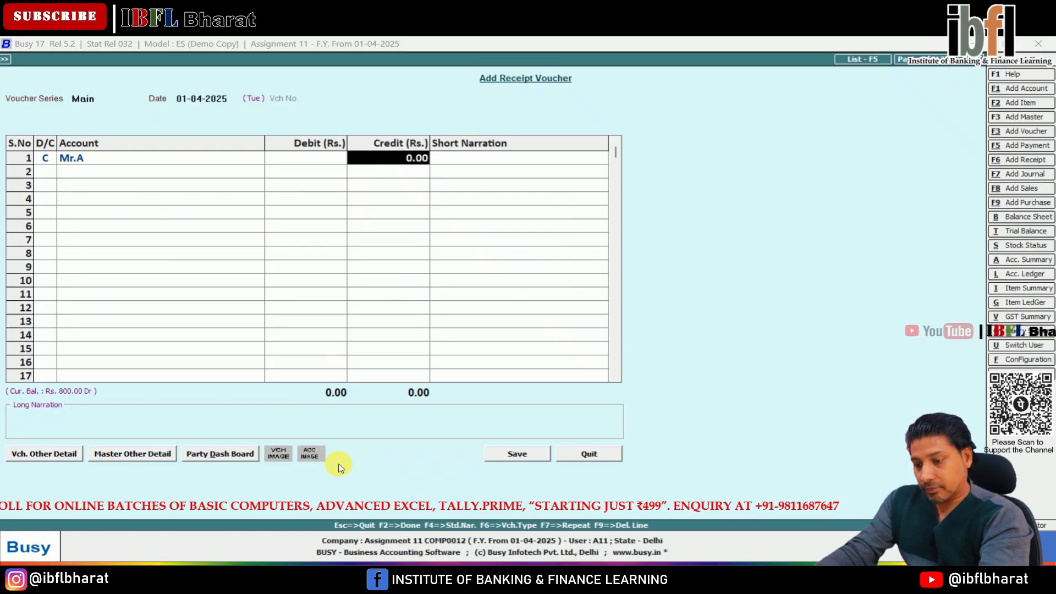
type("800")
key("Return")
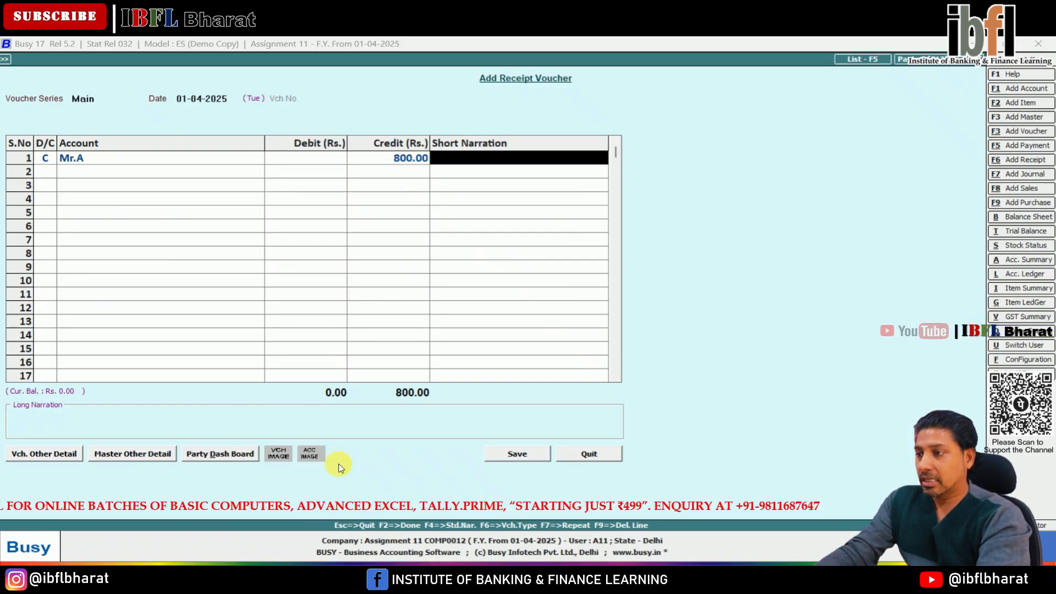
Debit the Cash account with 790 on the second line of the receipt voucher and begin a third debit line.
key("Return")
type("cash")
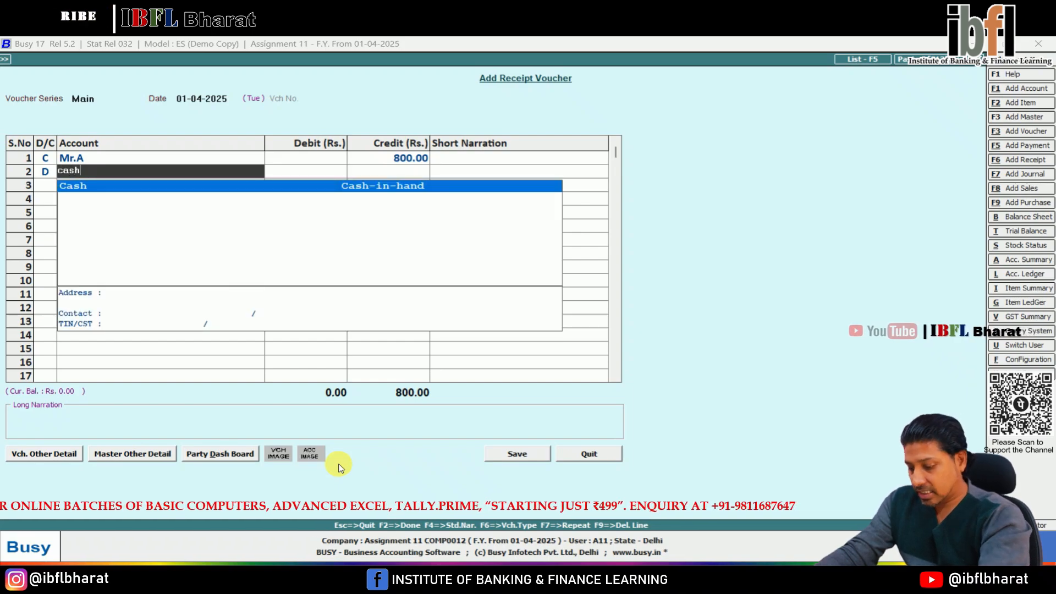
key("Return")
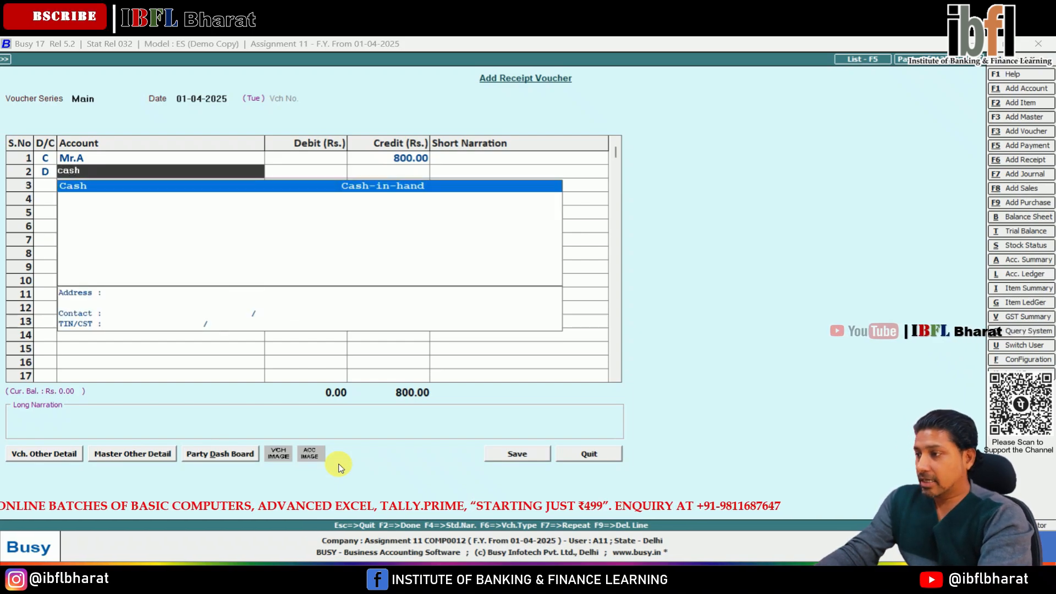
type("790")
key("Return")
key("Return")
key("Return")
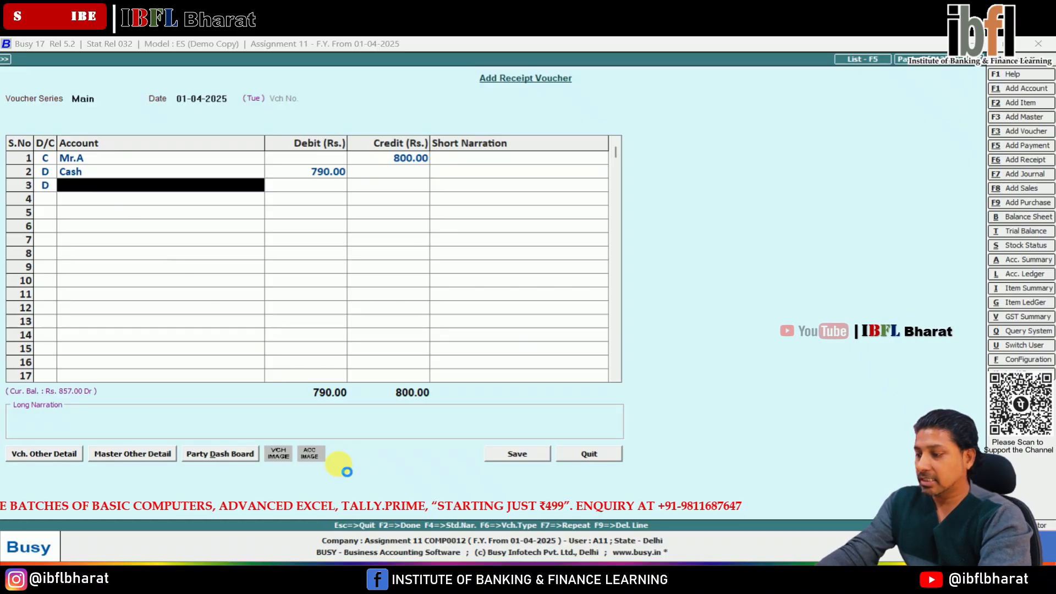
Create and save a new account named Dis Allowed under the Expenses (Indirect/Admn.) group for the third line.
key("F3")
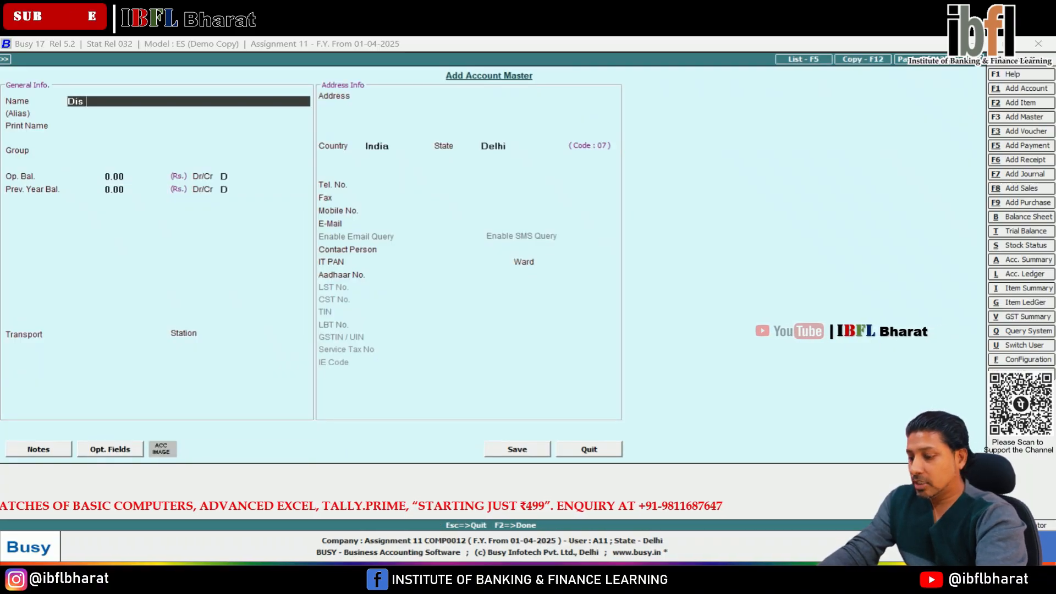
type("Dis allowed")
key("Return")
key("Return")
key("Return")
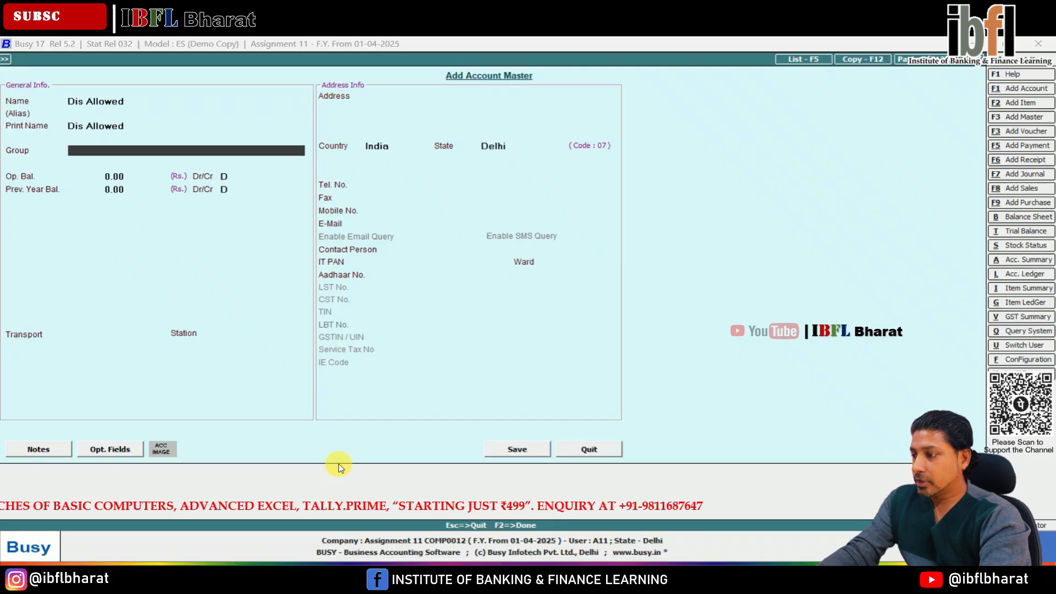
type("ind")
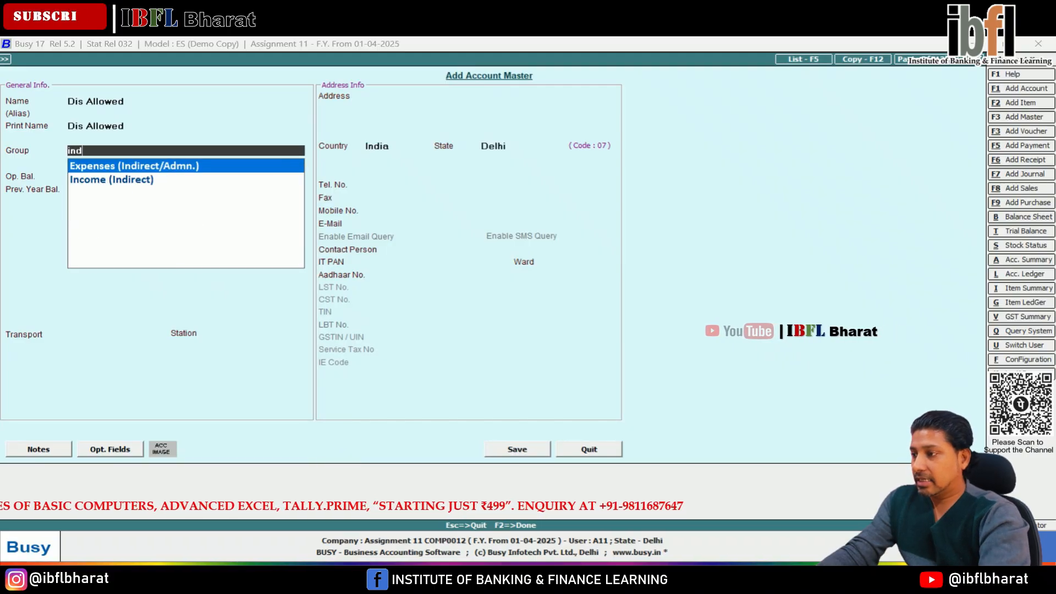
key("Return")
key("F2")
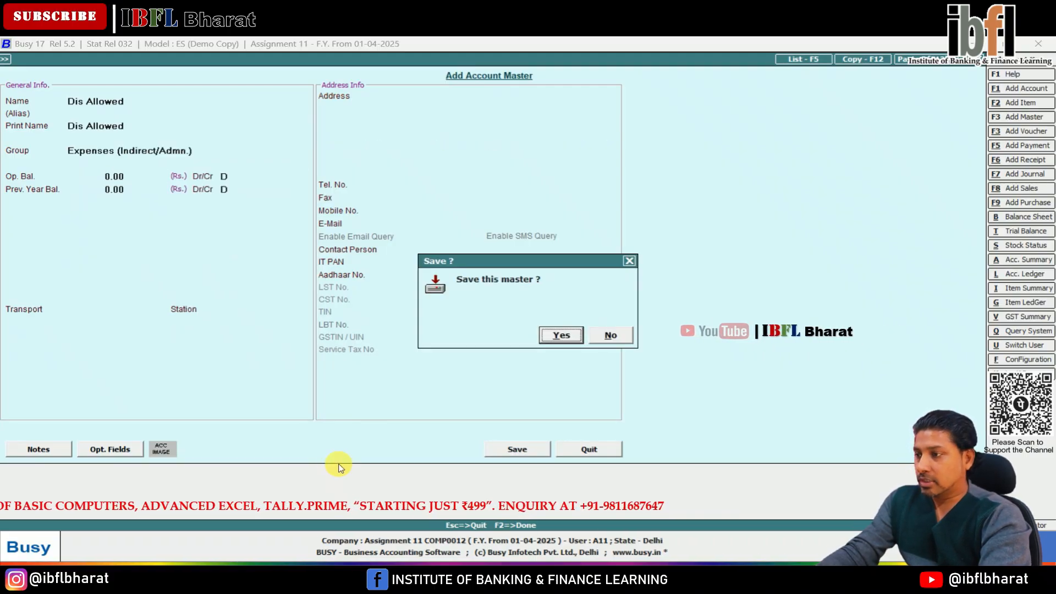
key("Return")
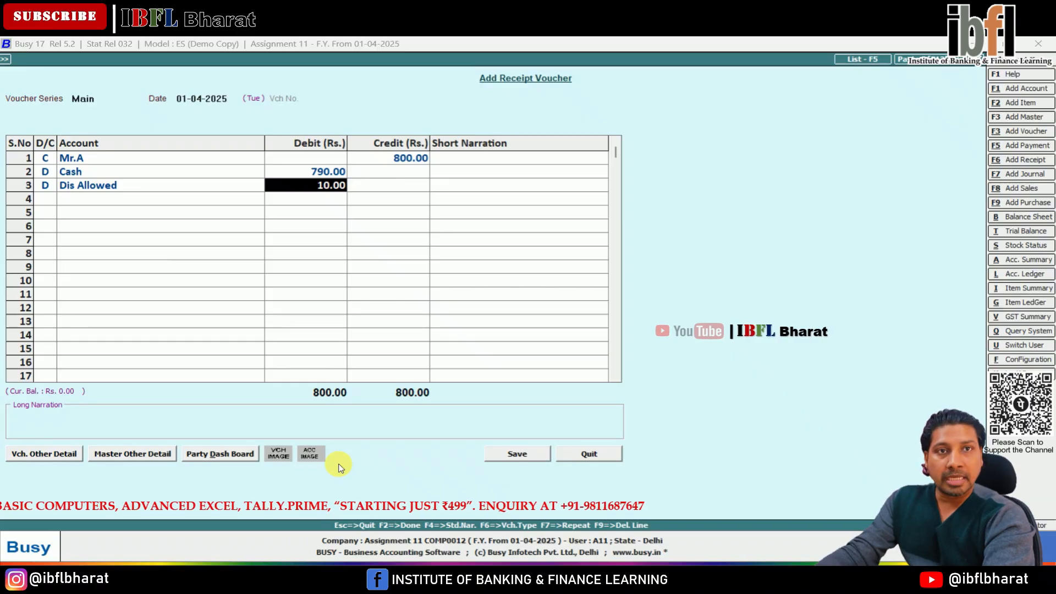
Accept the 10 debit for Dis Allowed, adjust Mr.A's 800 credit against the outstanding bill, and save the receipt voucher.
key("Return")
key("Return")
key("Return")
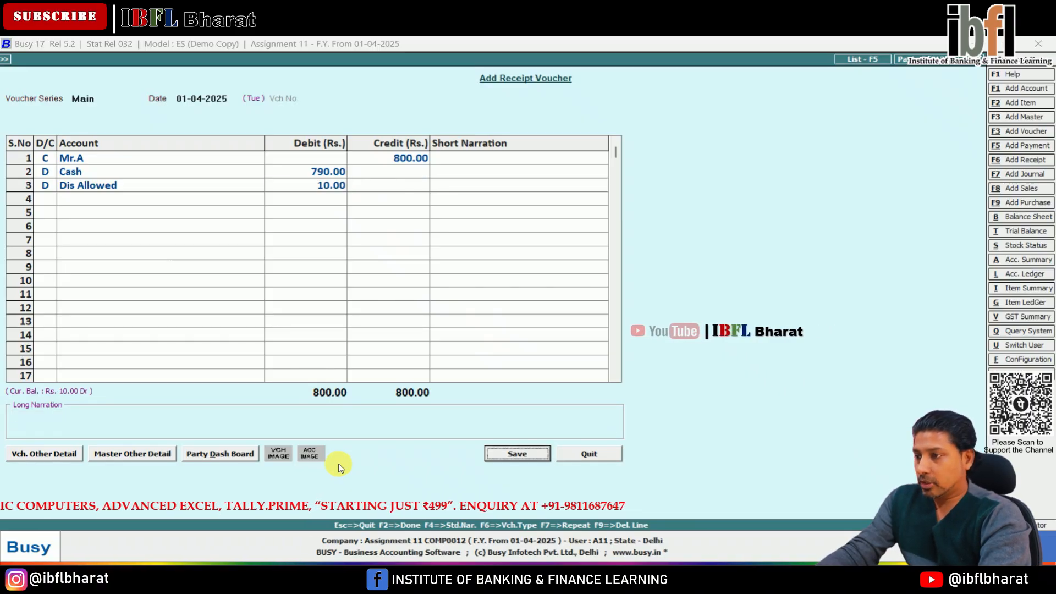
key("Return")
key("Return")
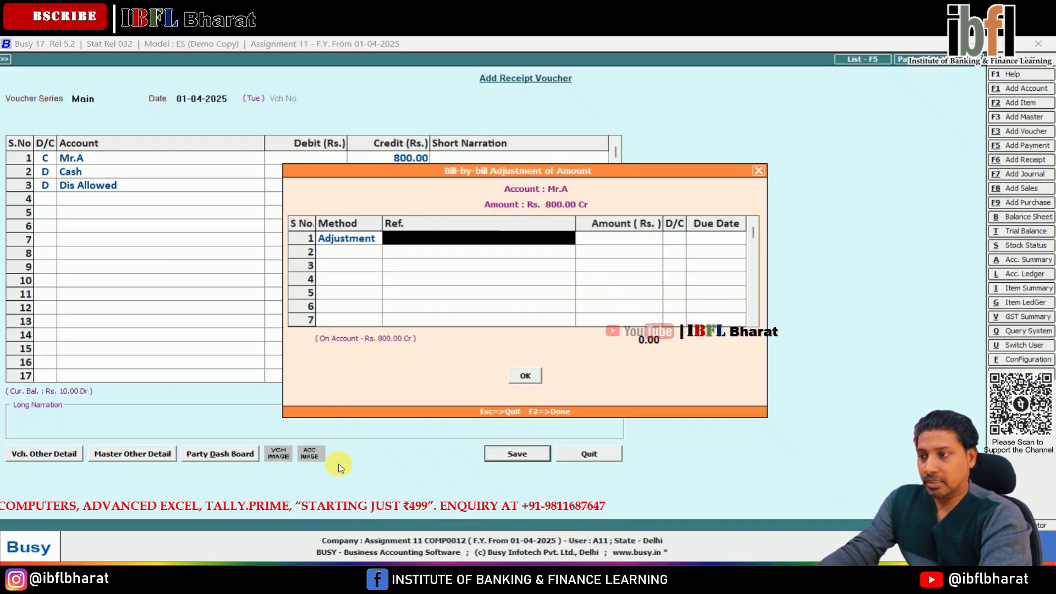
key("Return")
key("Return")
key("Return")
key("F2")
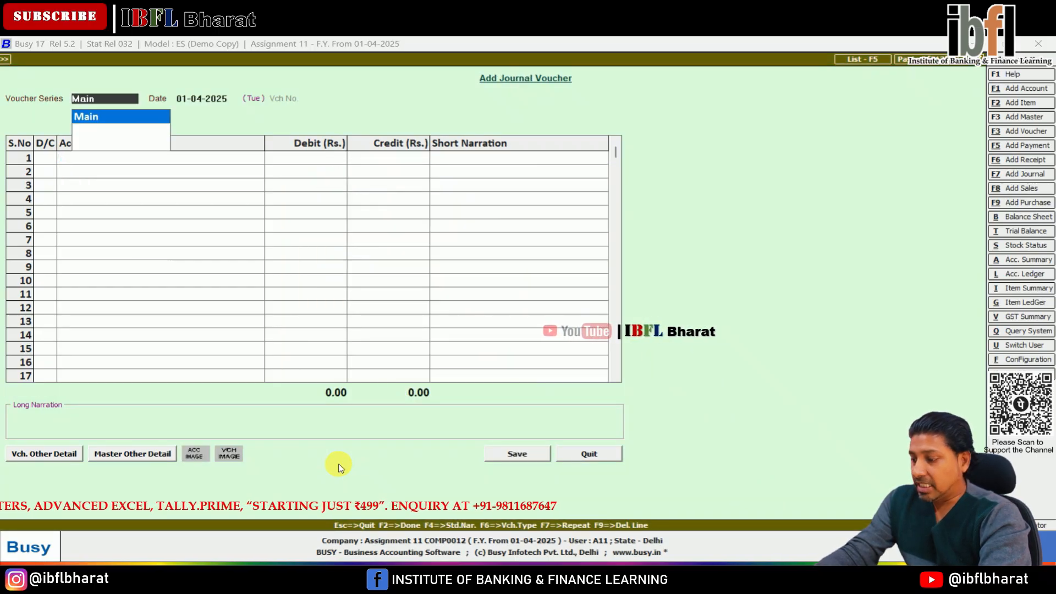
Start a journal voucher in the Main series dated 01-04-2025 and debit the Purchase account with 750 on the first line.
key("Return")
key("Return")
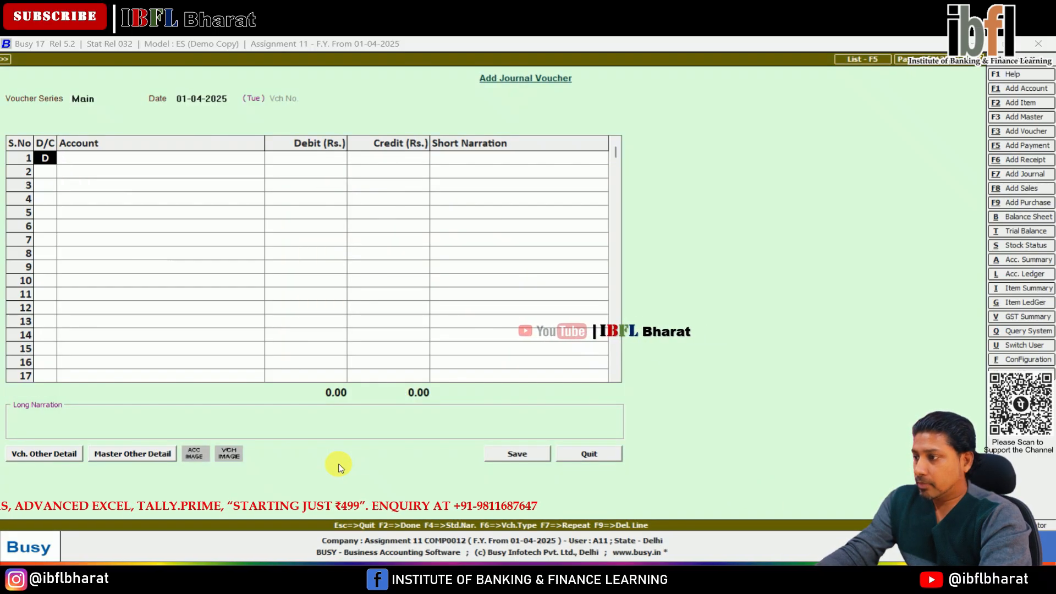
key("Return")
type("pu")
key("Return")
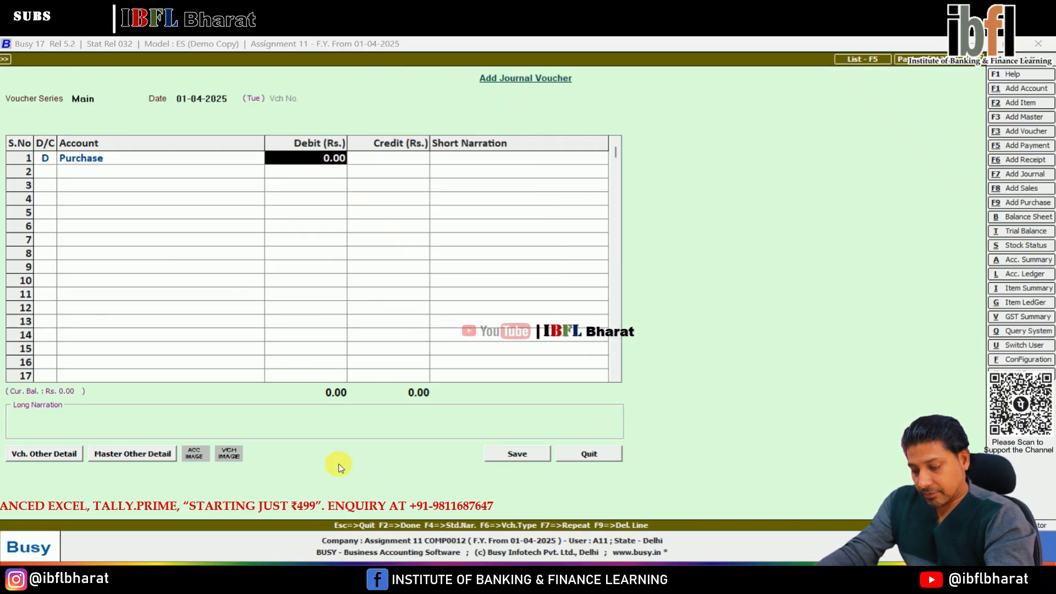
type("750")
key("Return")
key("Return")
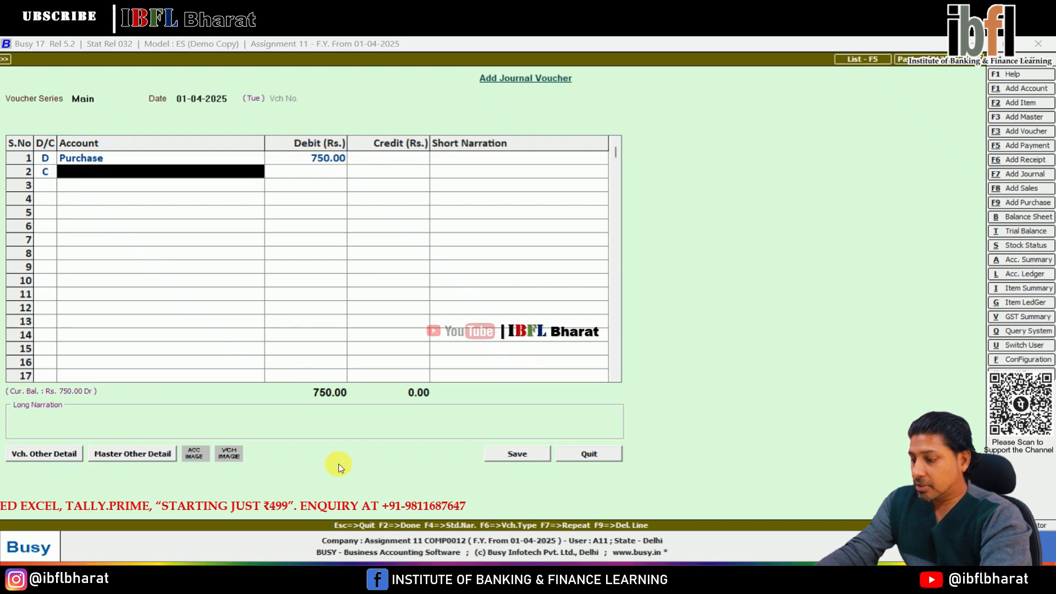
Create and save a new account named Mr B under the Sundry Creditors group for the second voucher line.
key("F3")
type("Mr B")
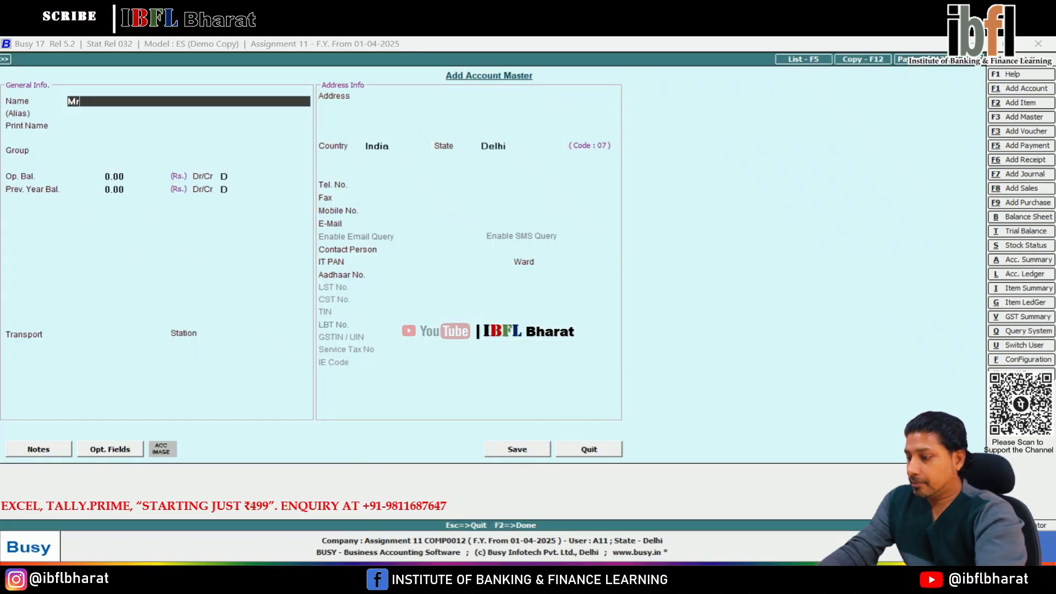
key("Return")
key("Return")
key("Return")
type("cred")
key("Return")
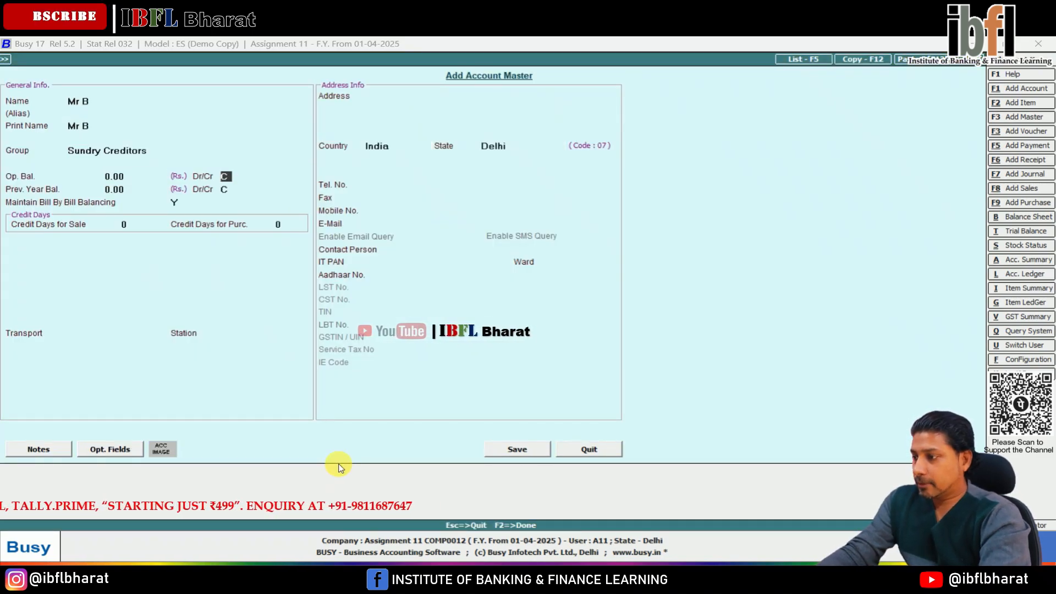
key("Return")
key("F2")
key("Return")
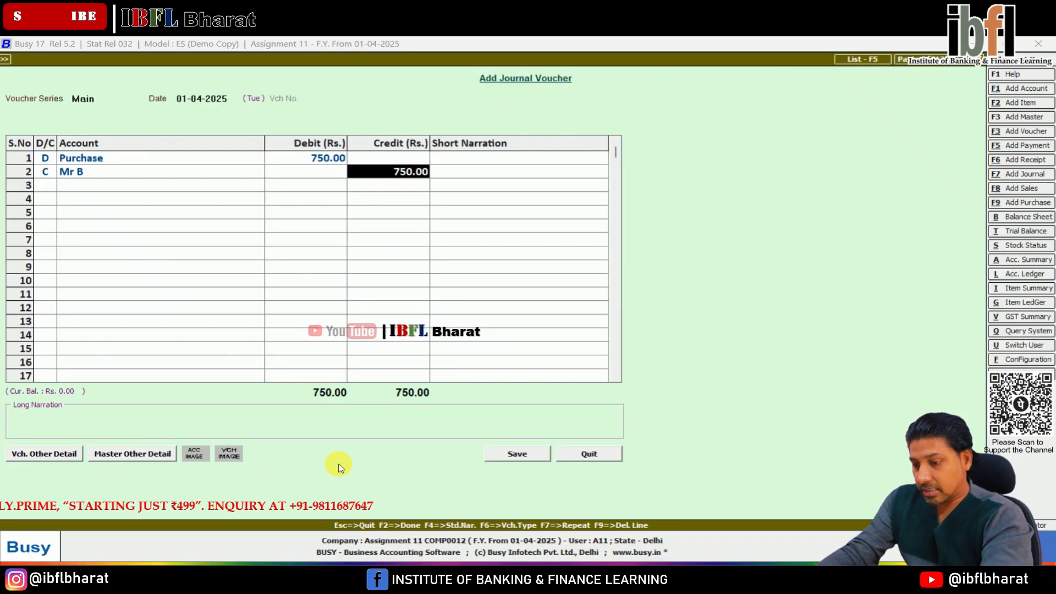
Credit Mr B with 750, assign the amount to the new bill reference B1, and save the journal voucher.
key("Return")
key("Return")
key("Return")
key("Return")
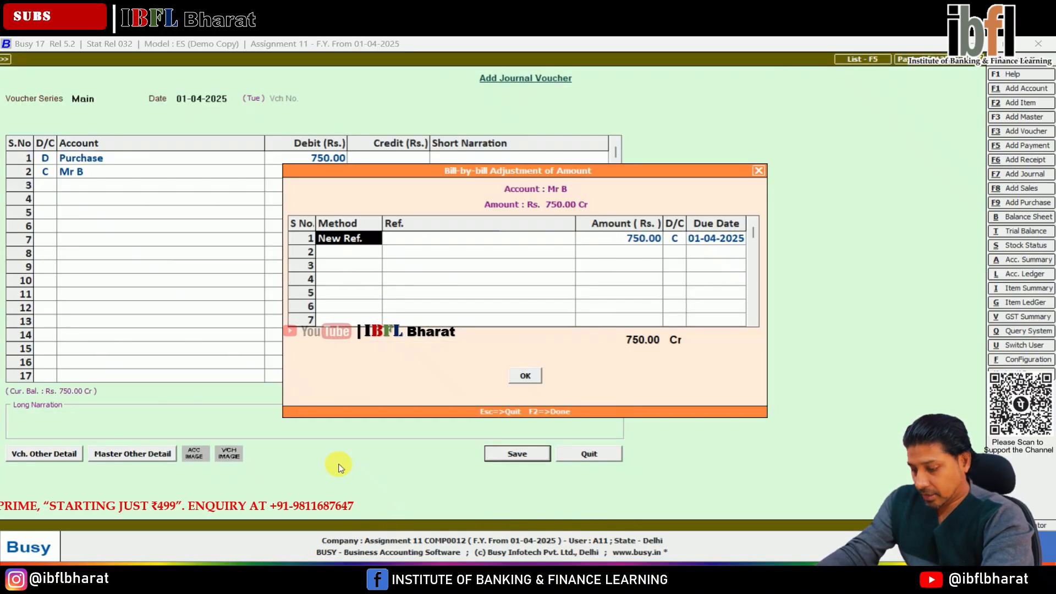
key("Return")
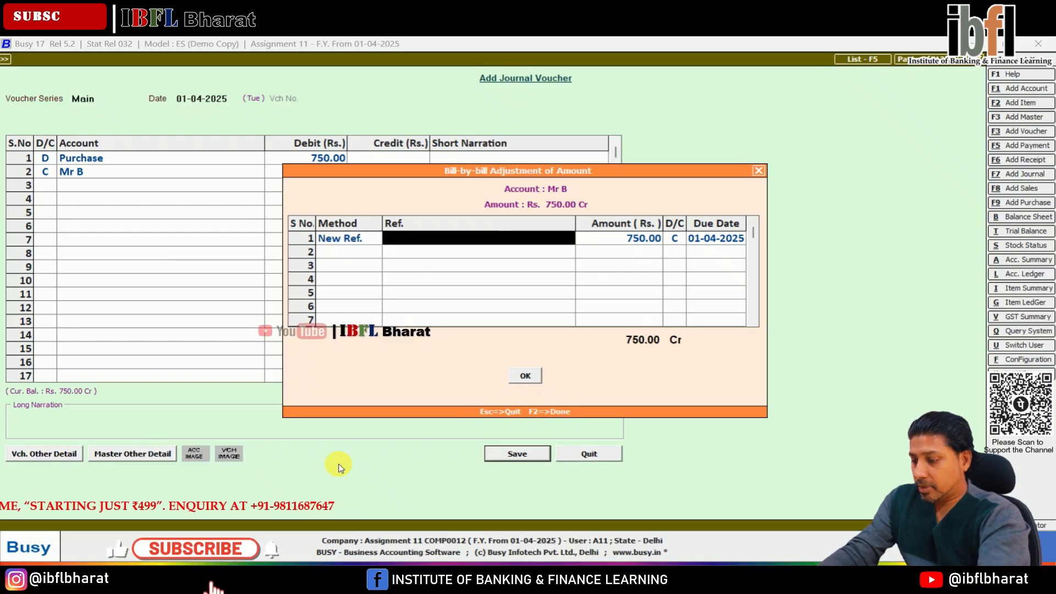
type("B1")
key("F2")
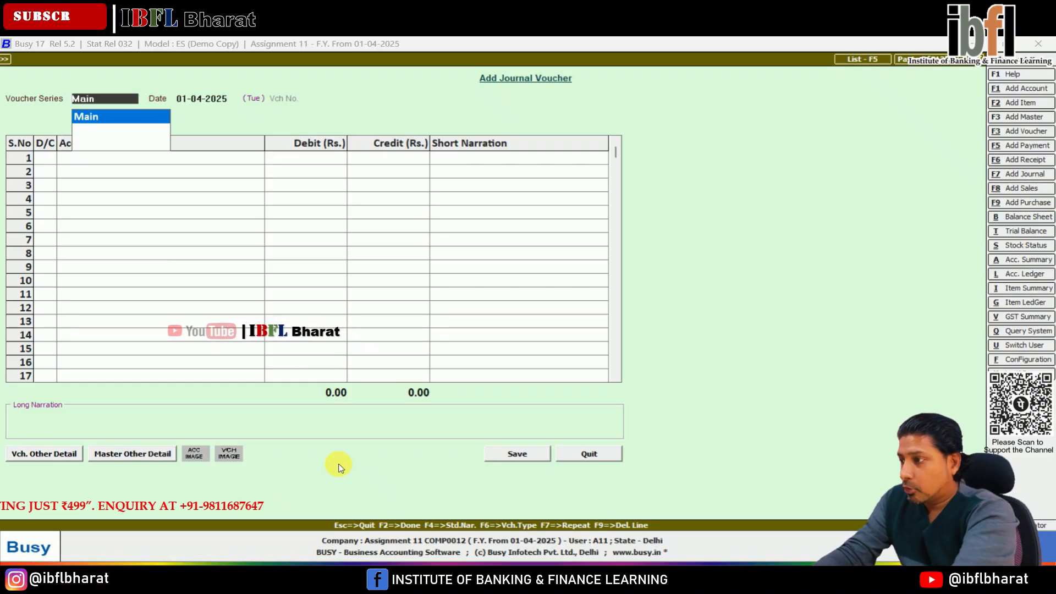
Start a payment voucher in the Main series dated 01-04-2025 and debit Mr B with 750 on the first line.
key("F5")
key("Return")
key("Return")
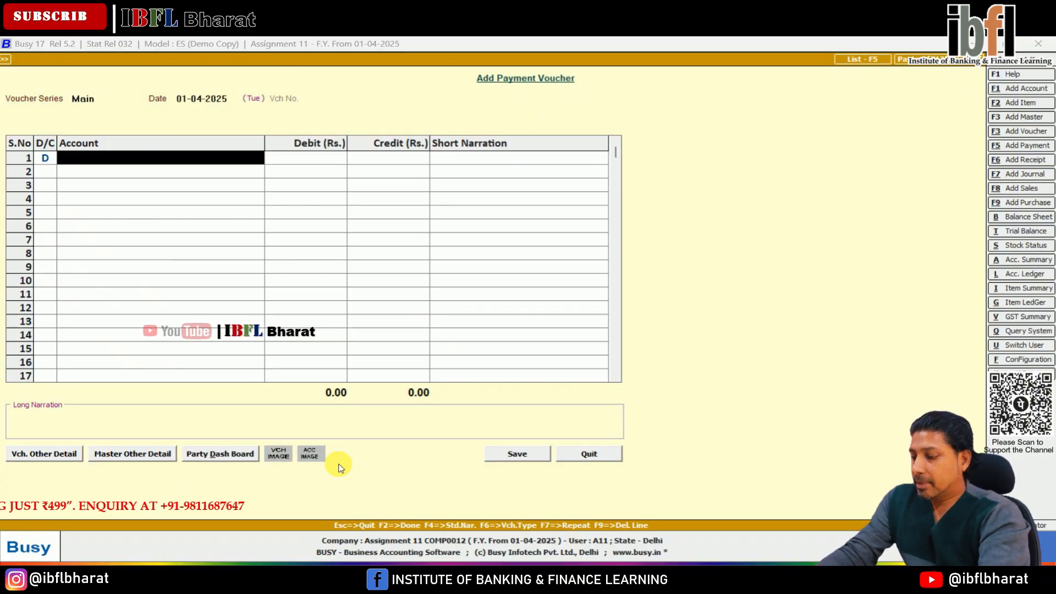
type("mr")
key("Down")
key("Up")
key("Return")
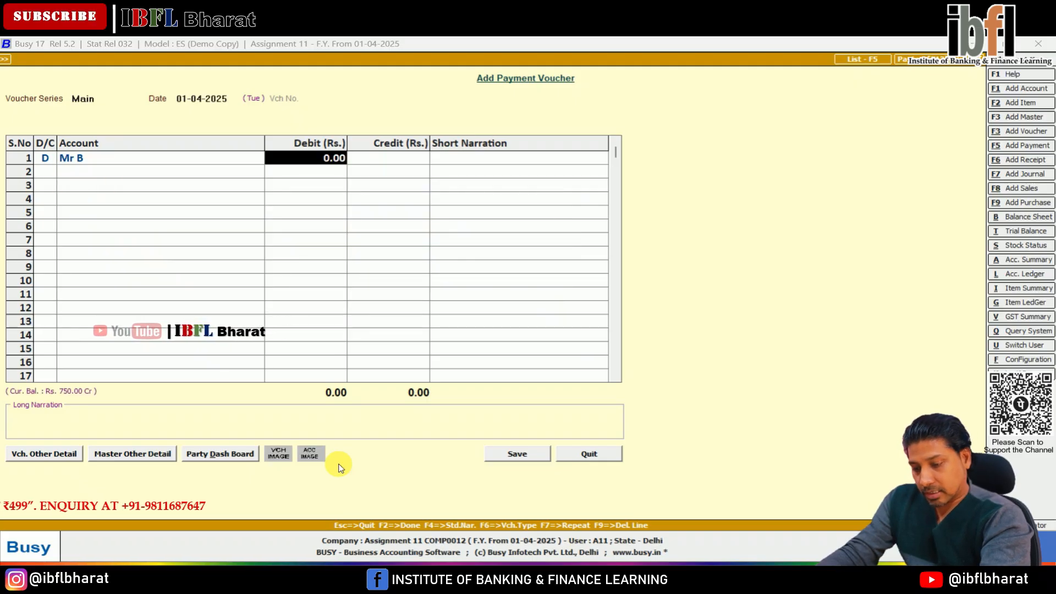
type("7")
key("Return")
key("Return")
key("Return")
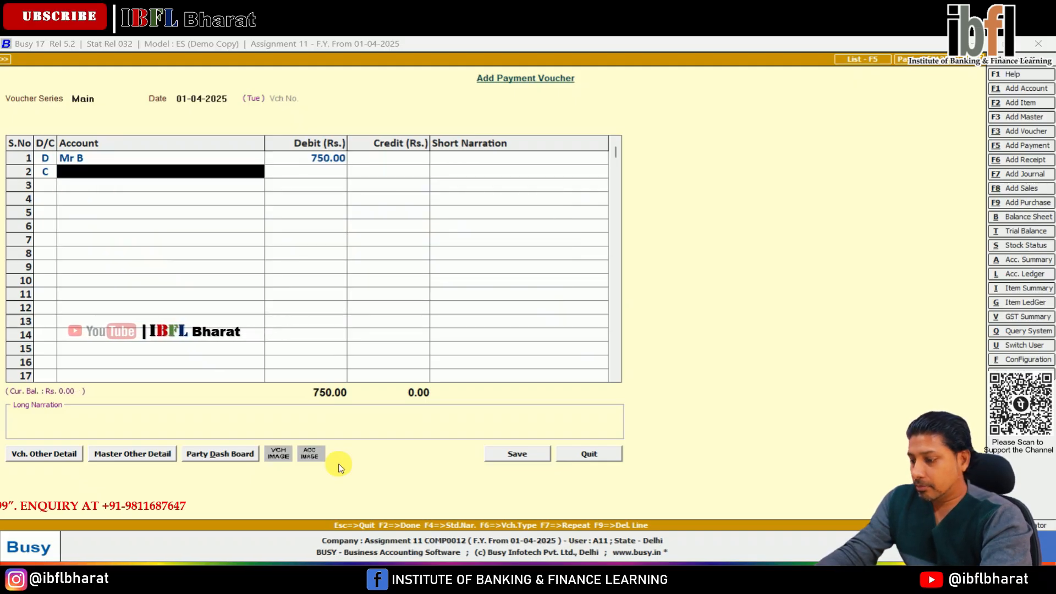
Credit the Bank account with 745 on the second line of the payment voucher.
type("ban")
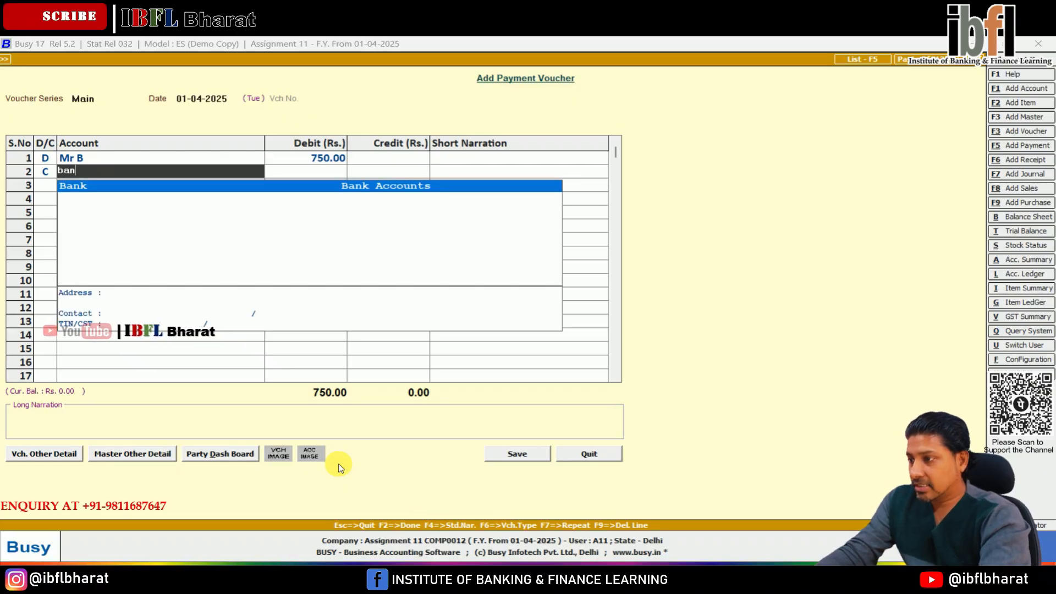
key("Return")
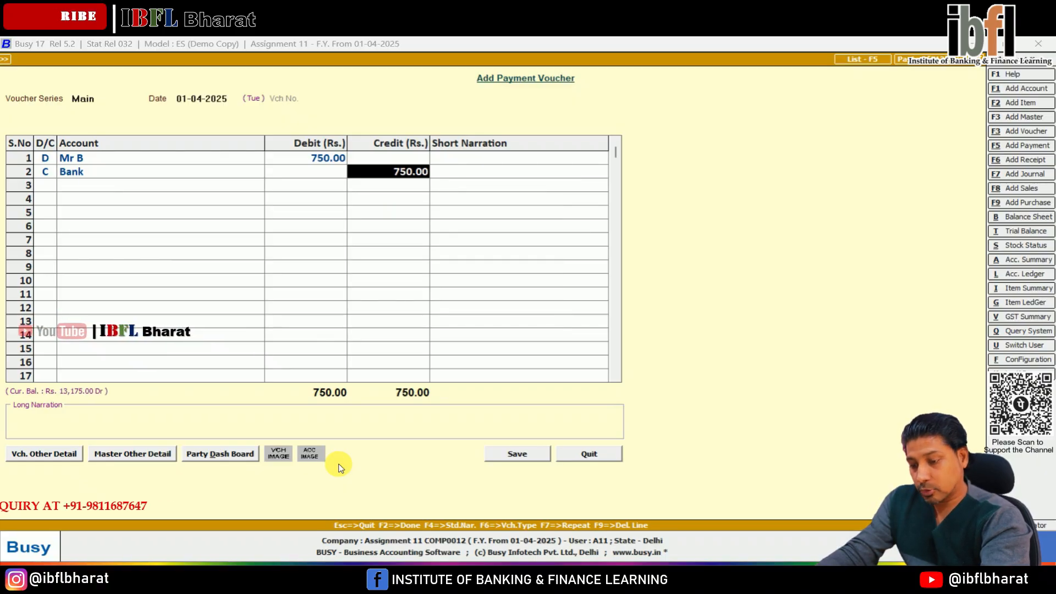
type("7")
key("Return")
key("Return")
key("Return")
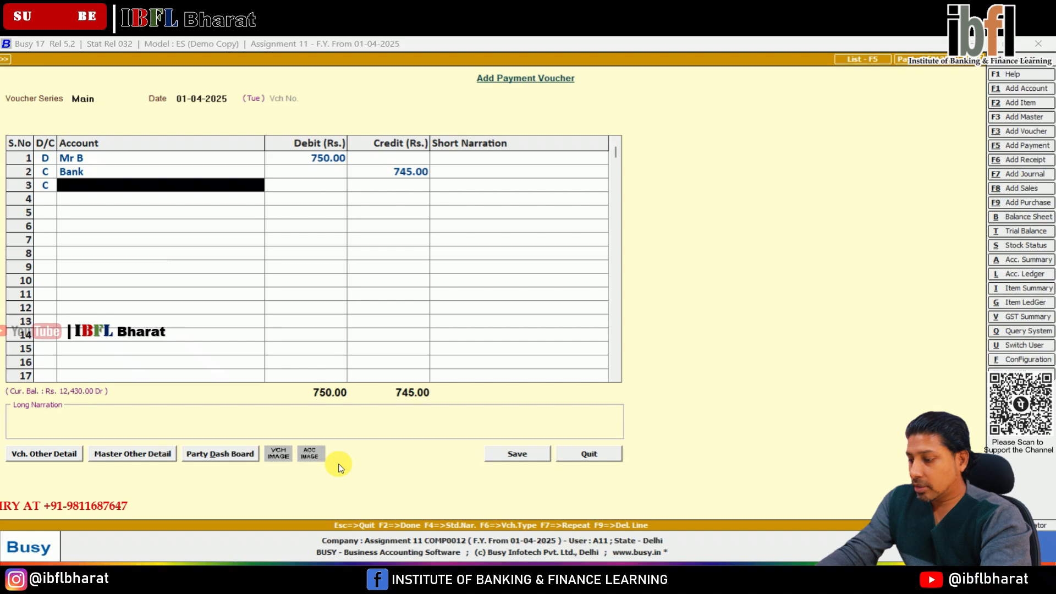
Create and save an account named Dis Recvd under the Income (Direct/Opr.) group, and credit it with 5 on the third voucher line.
key("F3")
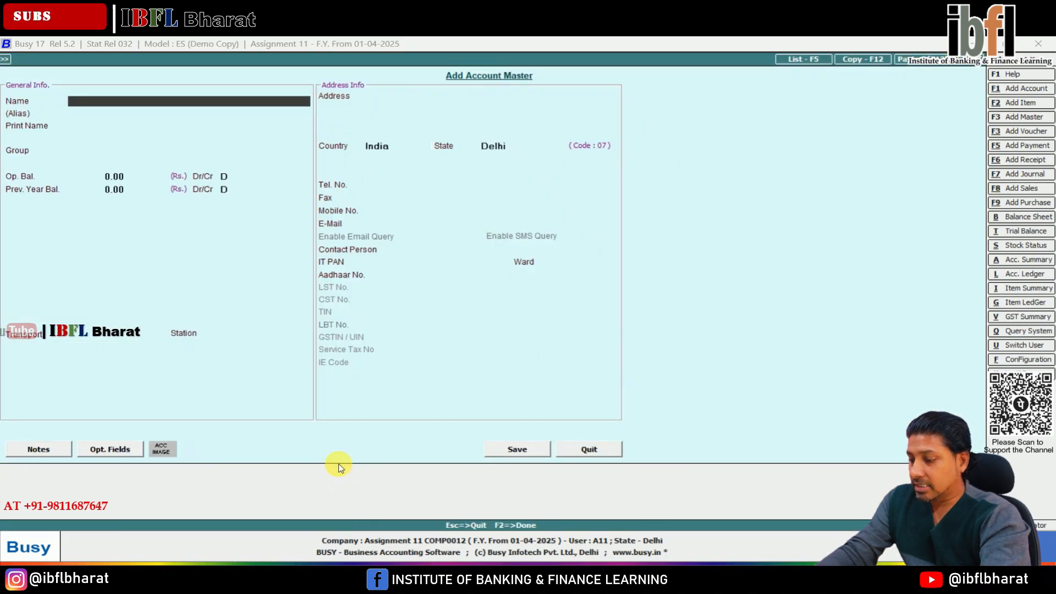
type("Dis Recvd")
key("Return")
key("Return")
type("in")
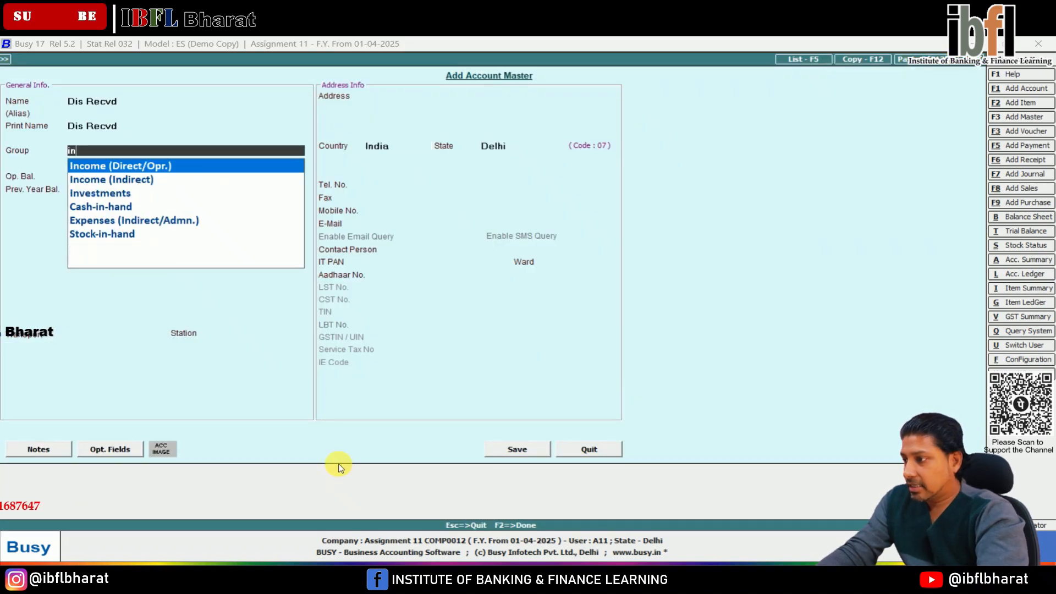
key("Return")
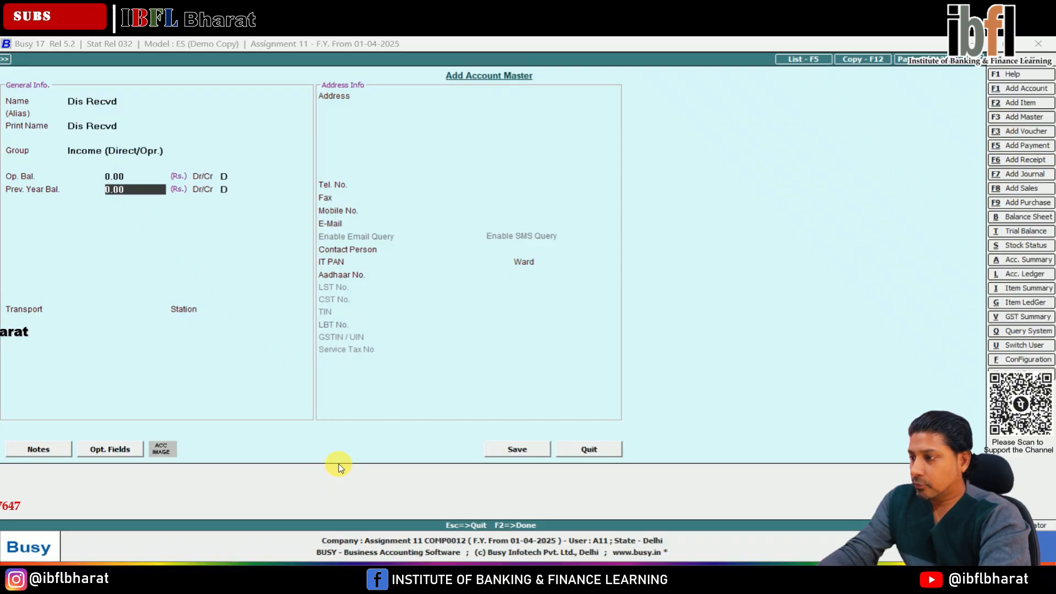
key("Return")
key("Return")
key("Return")
key("Return")
key("Return")
key("Return")
key("Return")
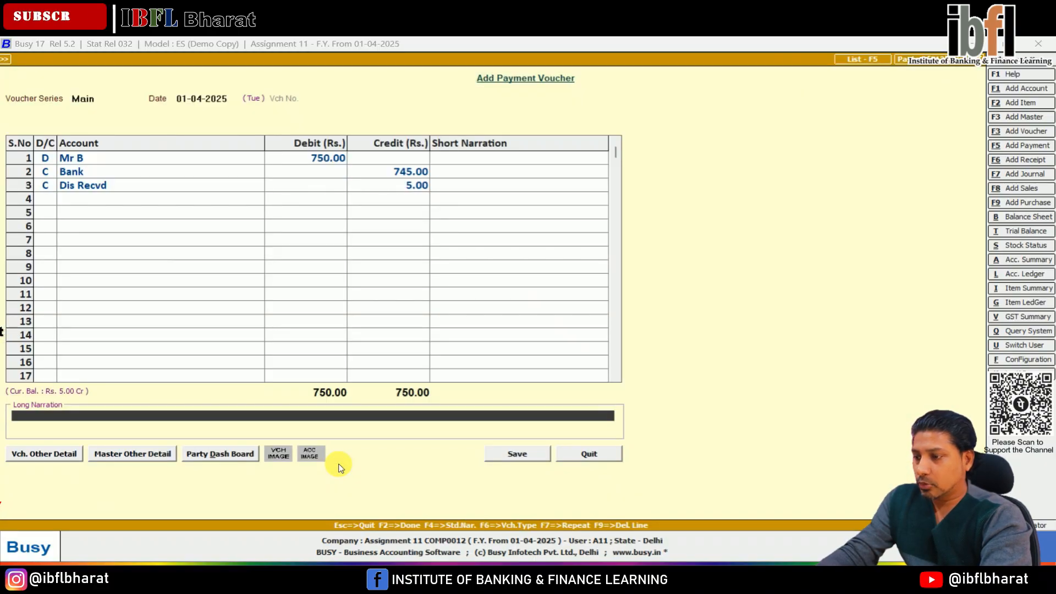
Adjust Mr B's 750 debit against bill reference B1 and save the payment voucher.
key("Return")
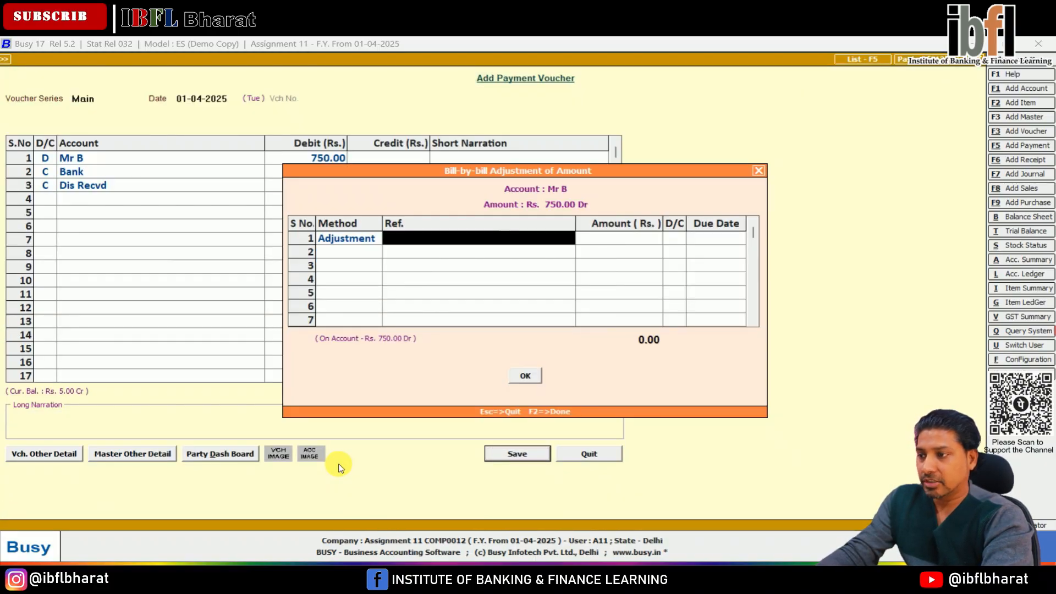
key("Return")
key("Return")
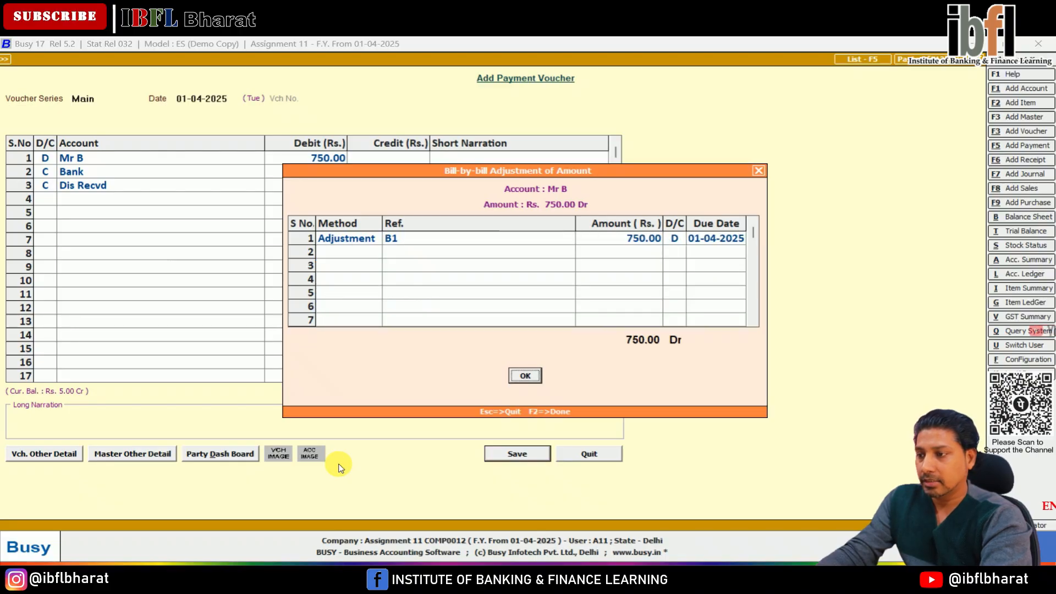
key("Return")
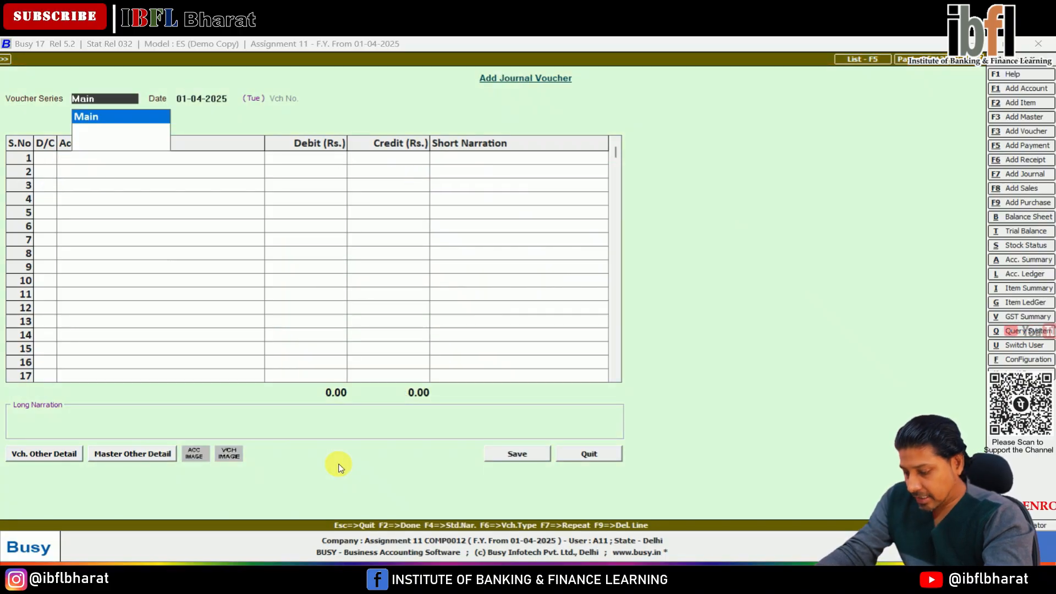
Start a journal voucher dated 01-04-2025 and create a new account named Mr.C under Sundry Debtors for its first debit line.
key("Return")
key("Return")
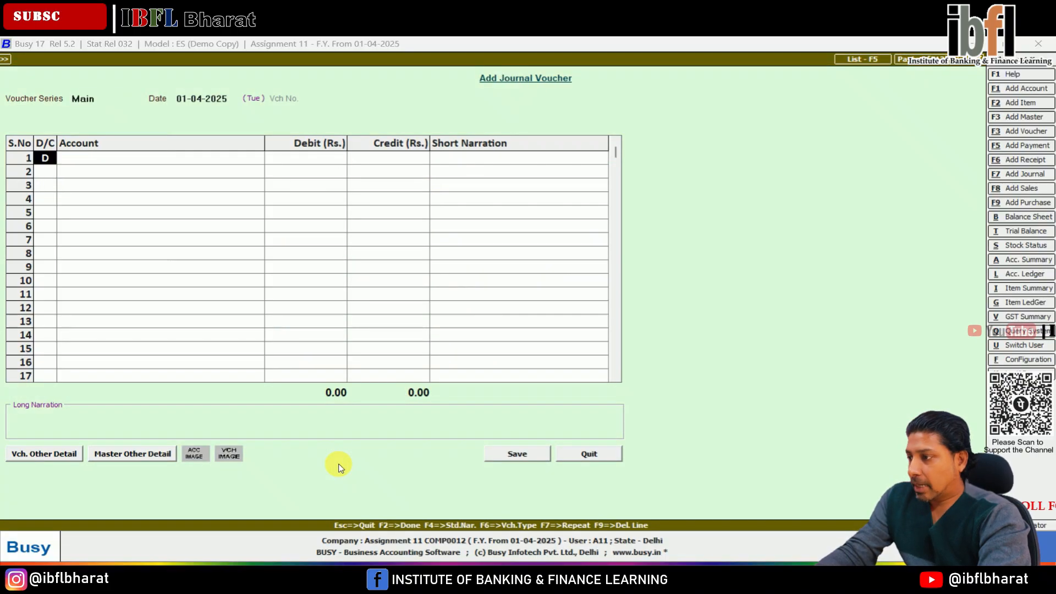
key("Return")
key("alt+F1")
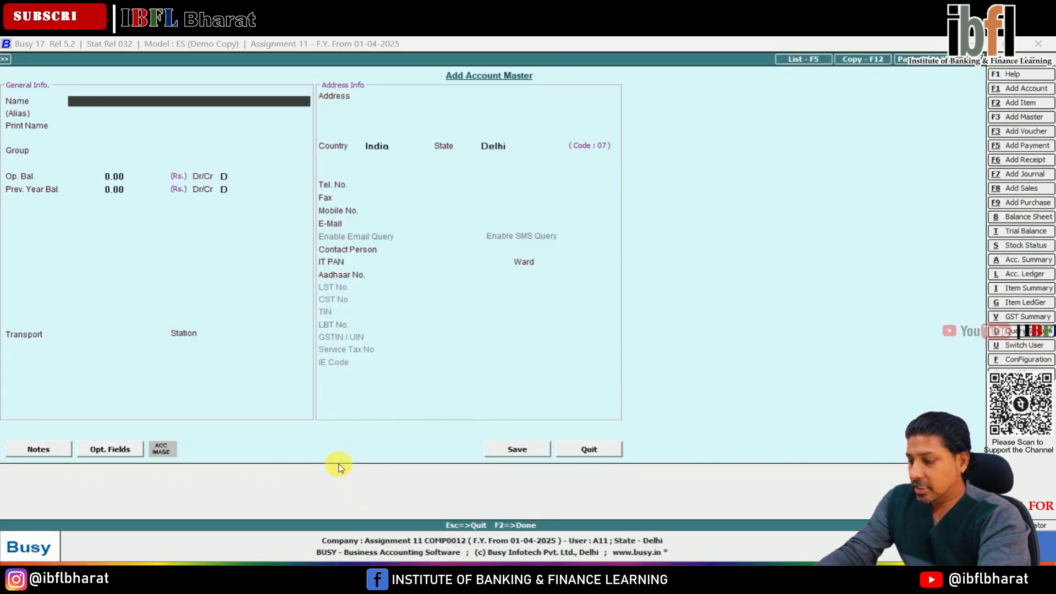
type("Mr.C")
key("Return")
key("Return")
type("dry Deb")
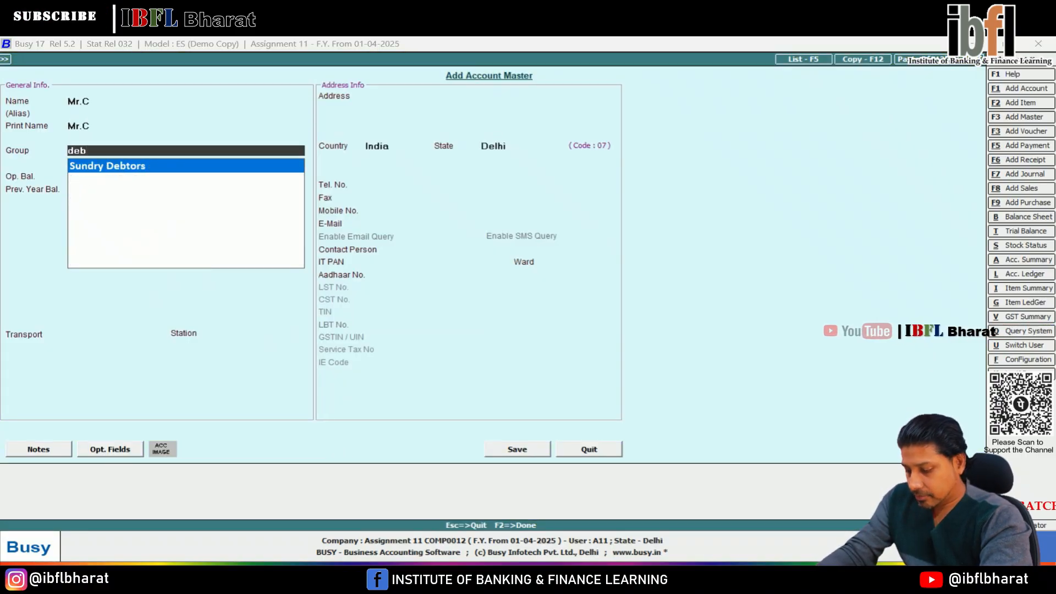
key("Return")
key("Return")
key("F2")
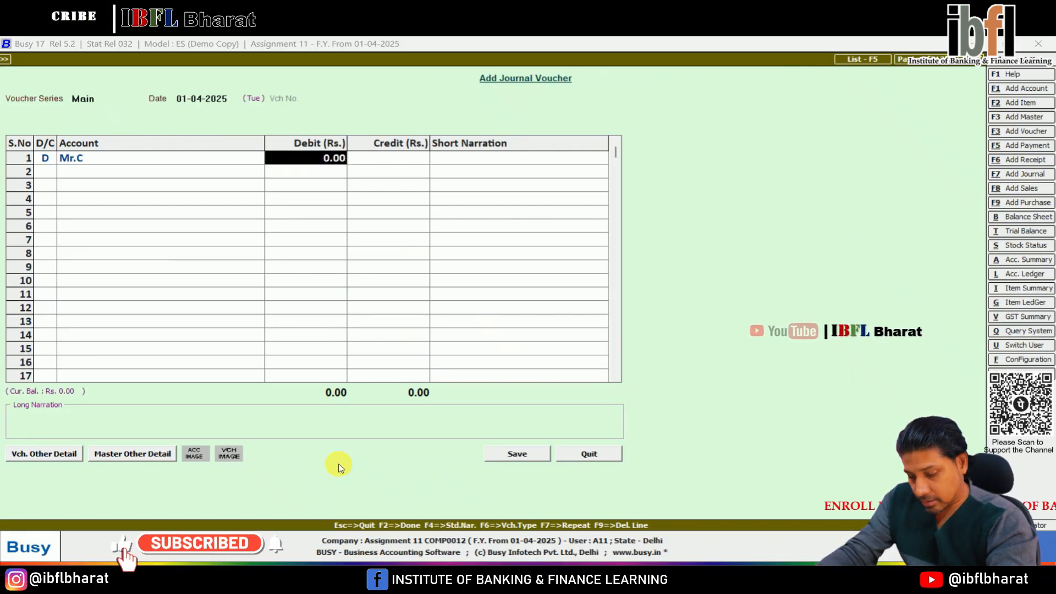
Debit Mr.C with 500 and credit the Sales account with 500 in the journal voucher.
type("500")
key("Return")
key("Return")
type("sale")
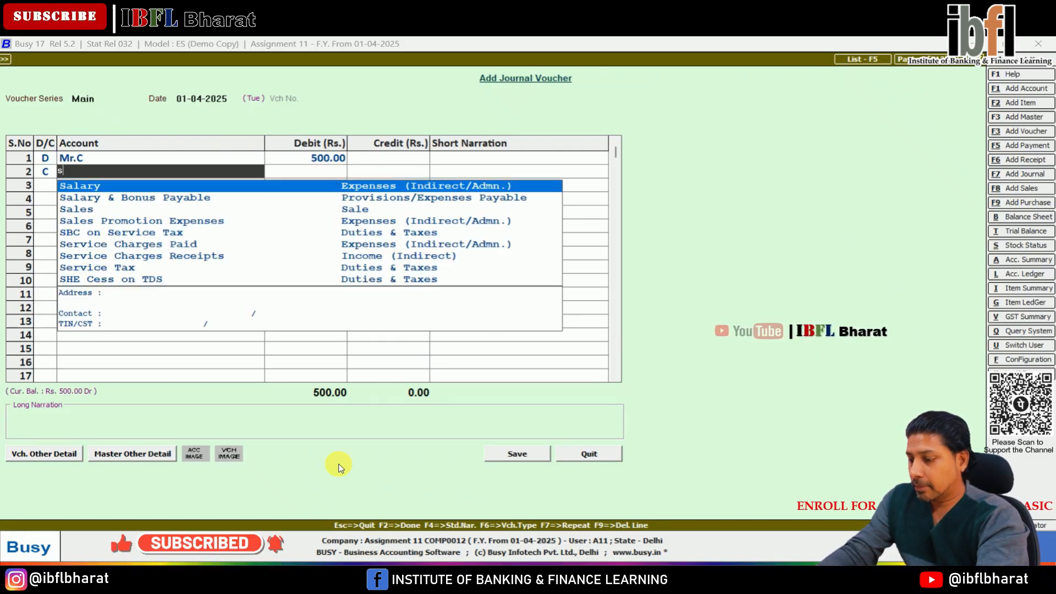
key("Return")
key("Return")
key("Return")
key("Return")
key("Return")
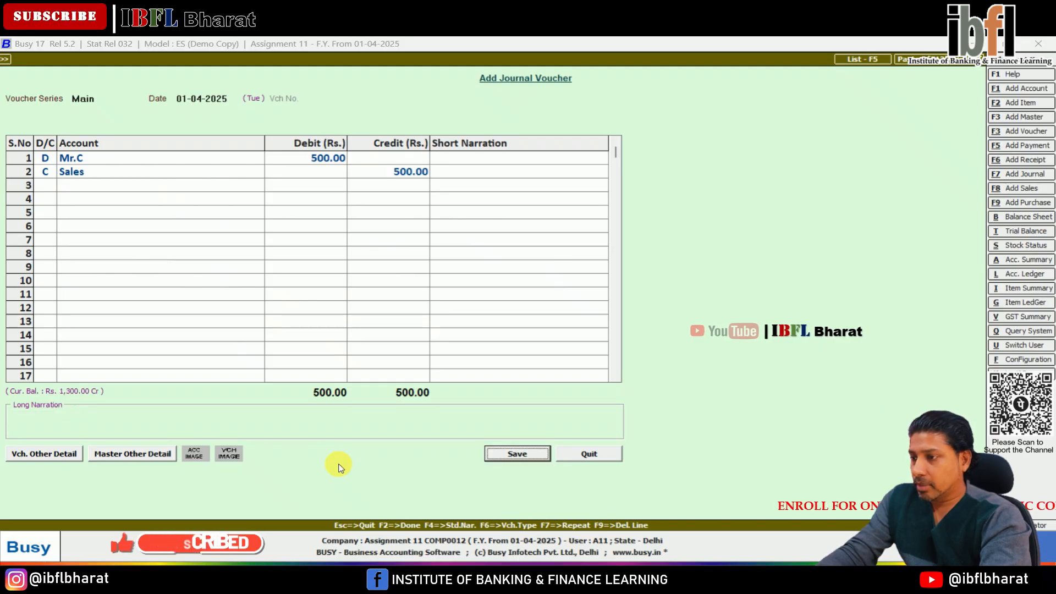
Assign Mr.C's 500 debit to the new bill reference C1 and save the journal voucher.
type("C1")
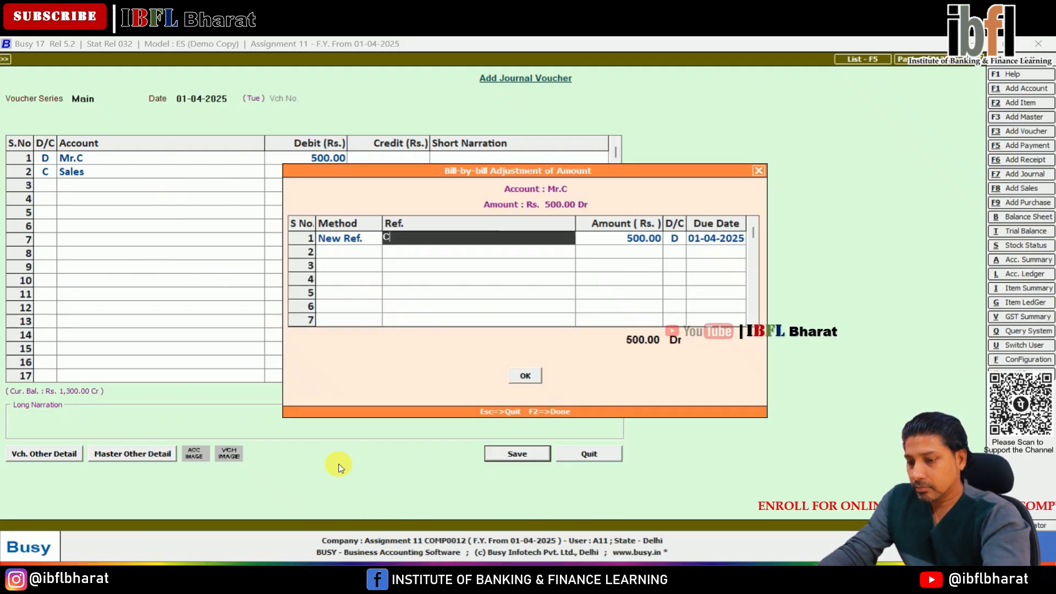
key("Return")
key("Return")
key("Return")
key("Return")
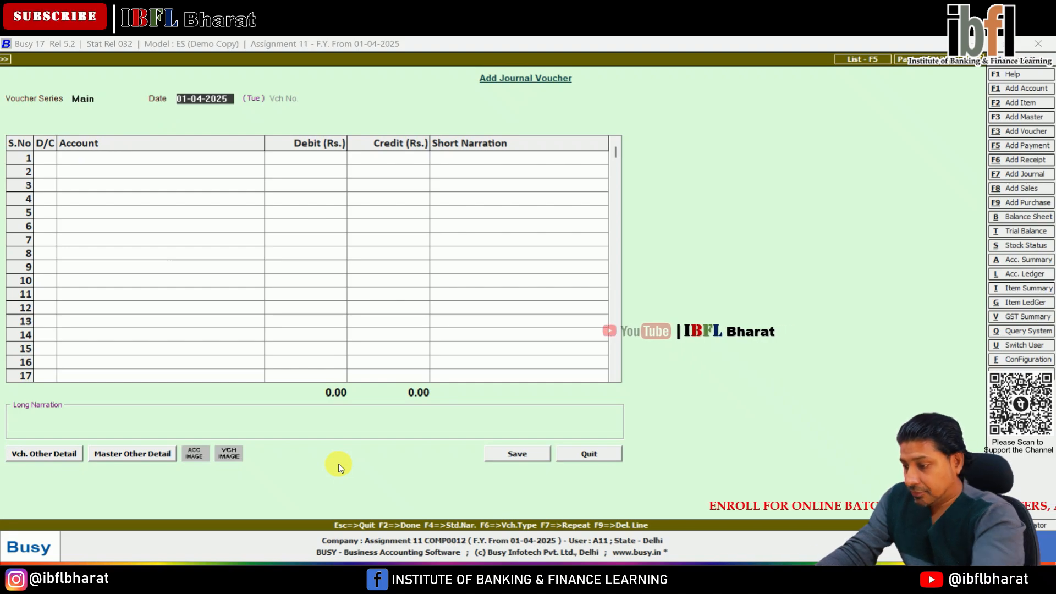
Start a receipt voucher in the Main series dated 01-04-2025 and credit Mr.C with 500 on the first line.
key("F6")
key("Return")
key("Return")
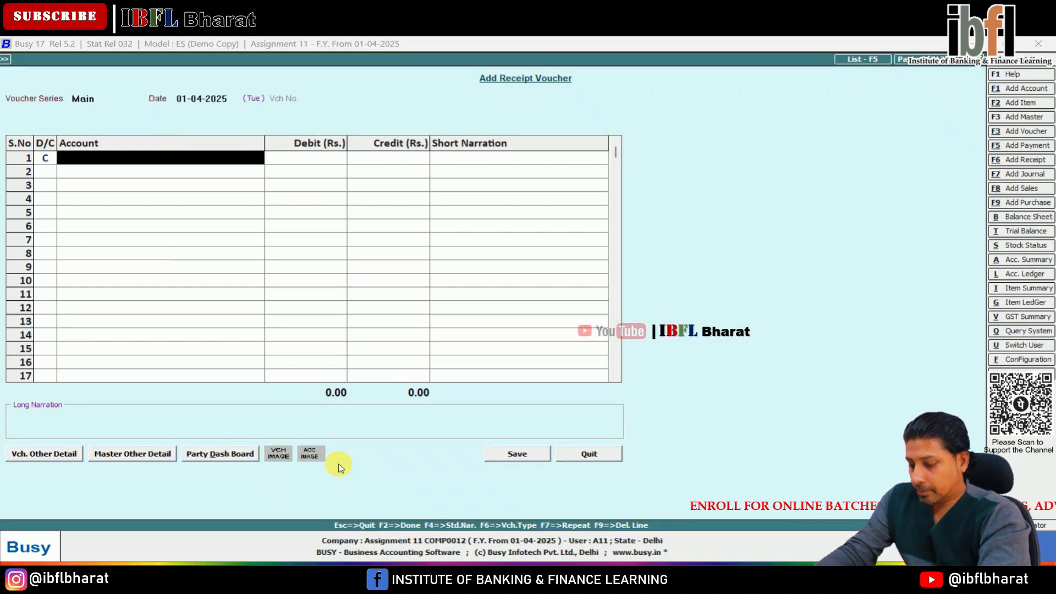
type("C")
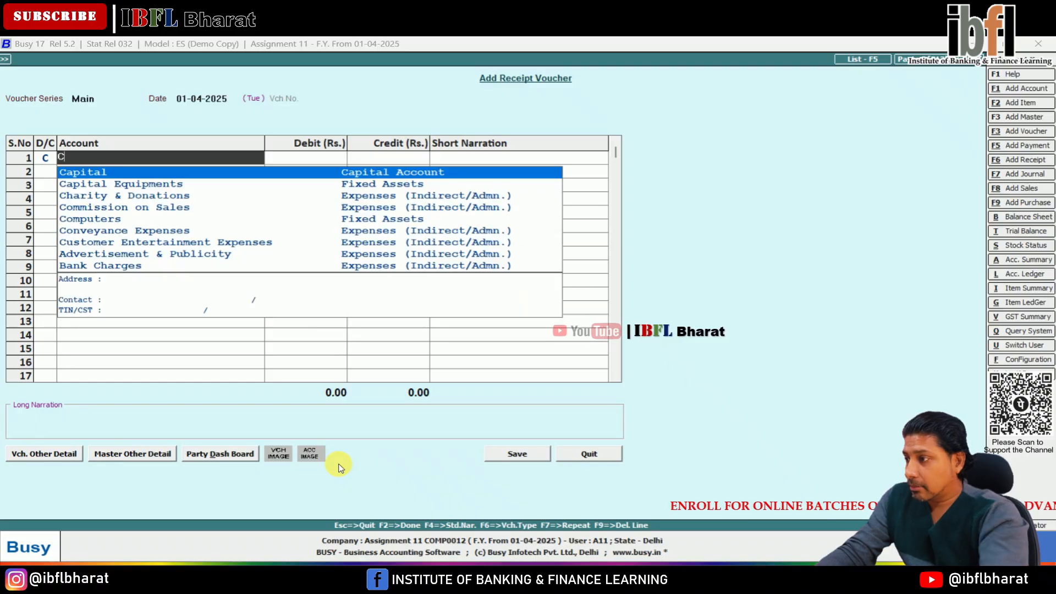
key("BackSpace")
type("Mr")
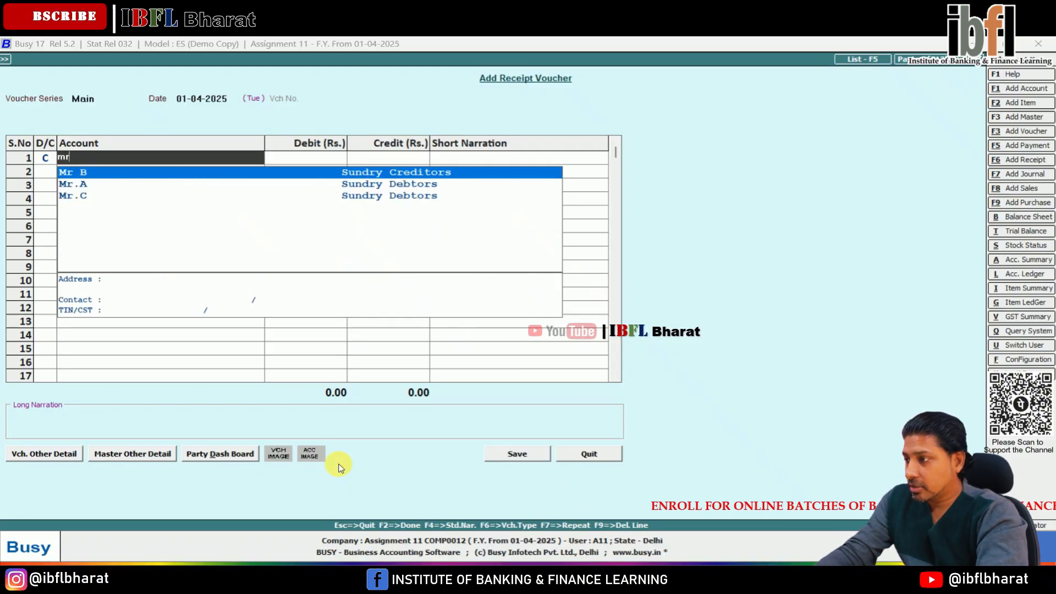
key("Down")
key("Down")
key("Return")
type("500")
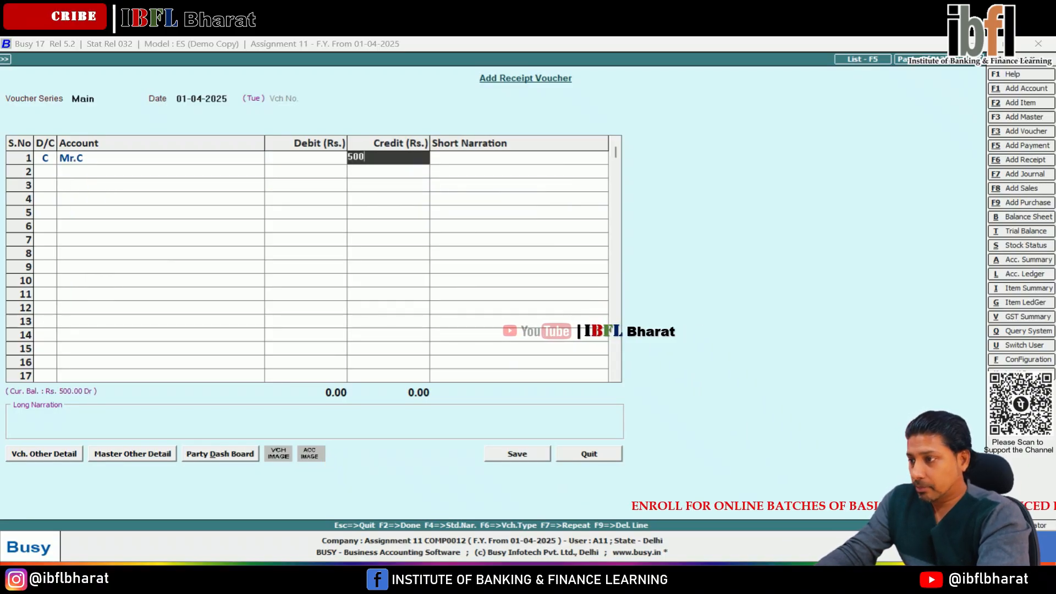
key("Return")
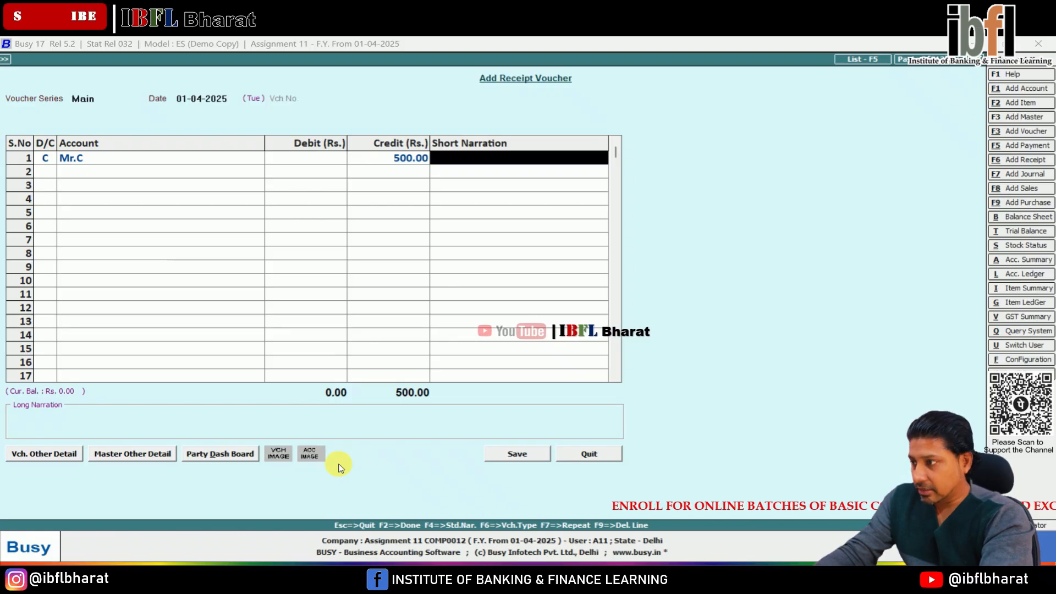
key("Return")
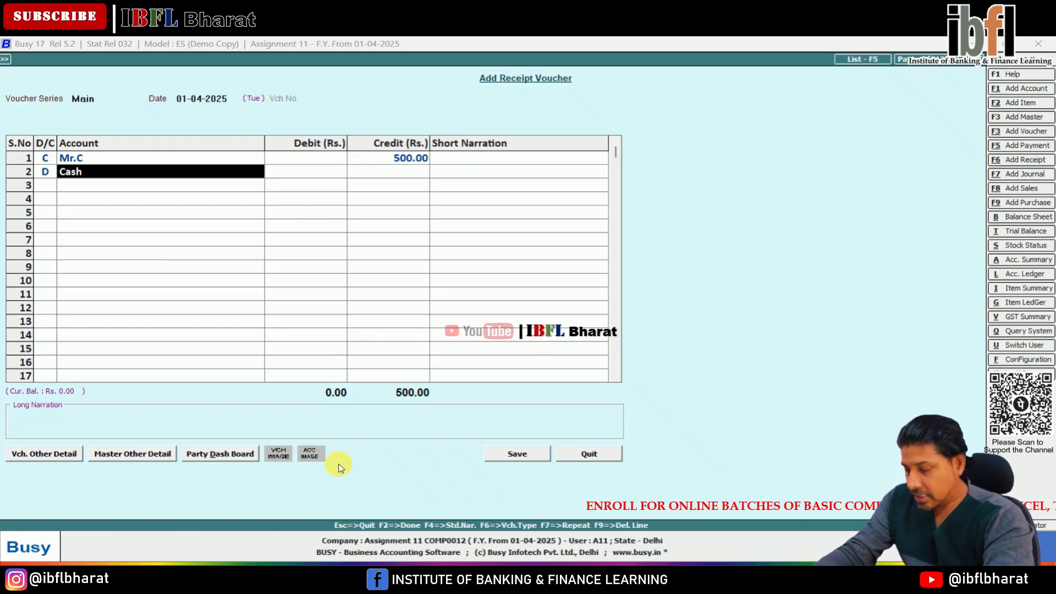
Debit the Bank account with 500 on the second line of the receipt voucher.
type("ban")
key("Return")
key("Return")
key("Return")
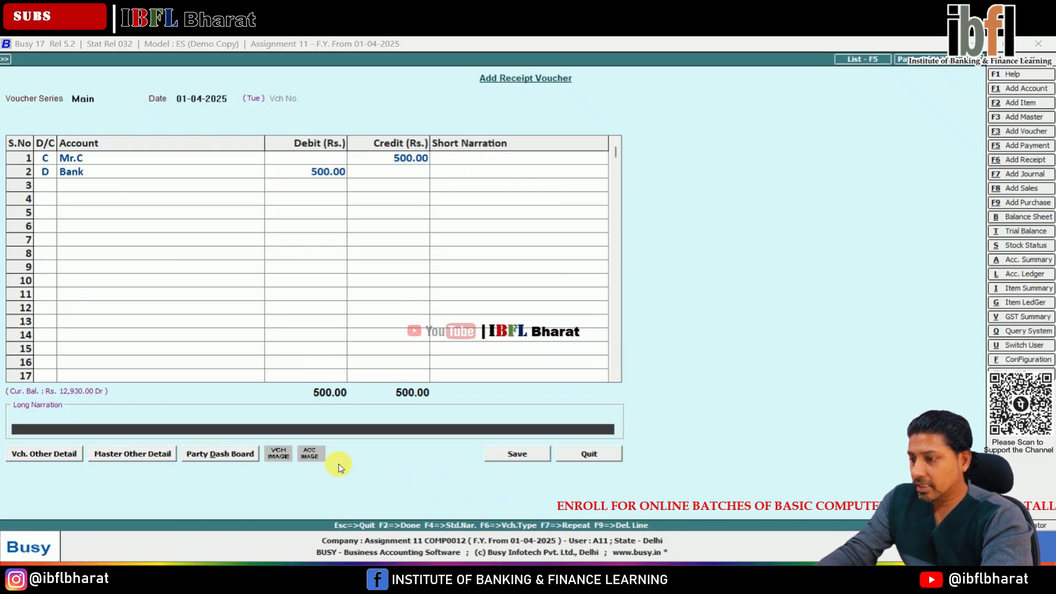
Adjust Mr.C's 500 credit against bill reference C1 and save the receipt voucher.
key("Return")
key("Return")
key("Return")
key("Return")
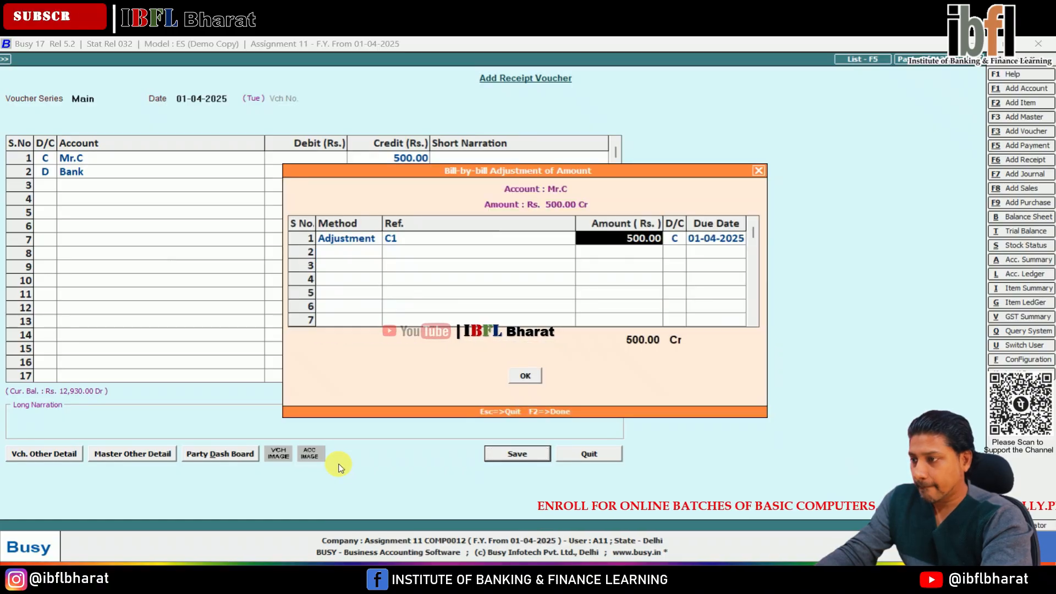
key("Return")
key("Return")
key("Return")
key("Return")
Start a journal voucher in the Main series dated 01-04-2025 and debit Cash with 785 on the first line.
key("alt+F7")
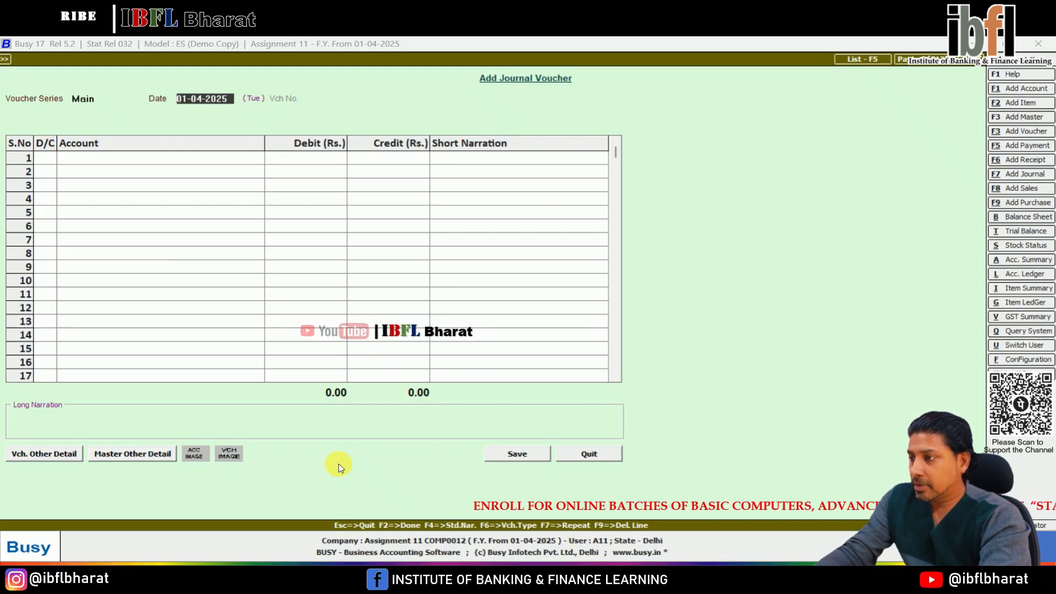
key("Return")
key("Return")
type("cash")
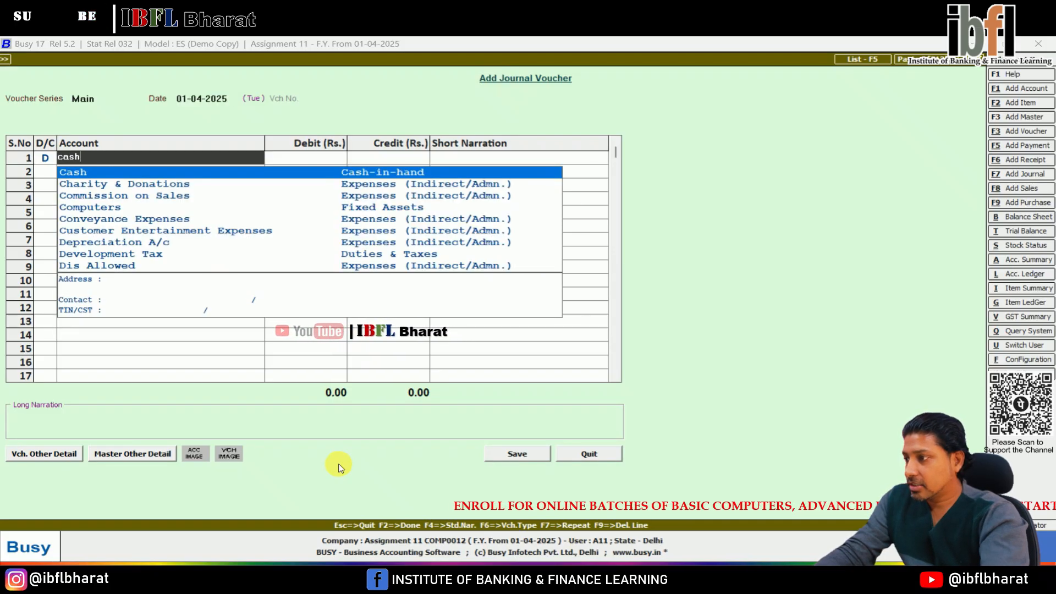
key("Return")
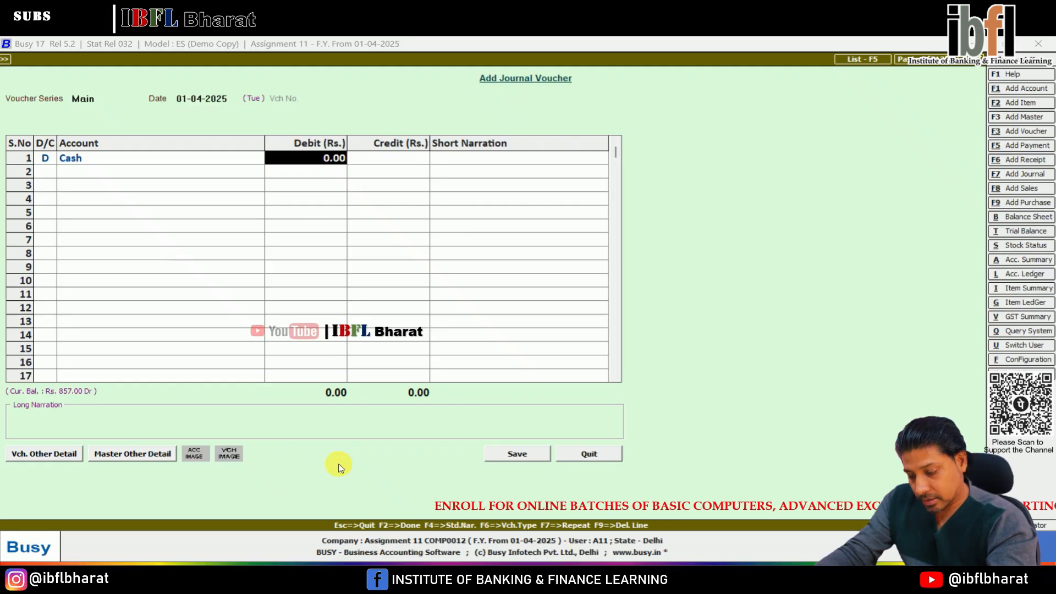
type("785")
key("Return")
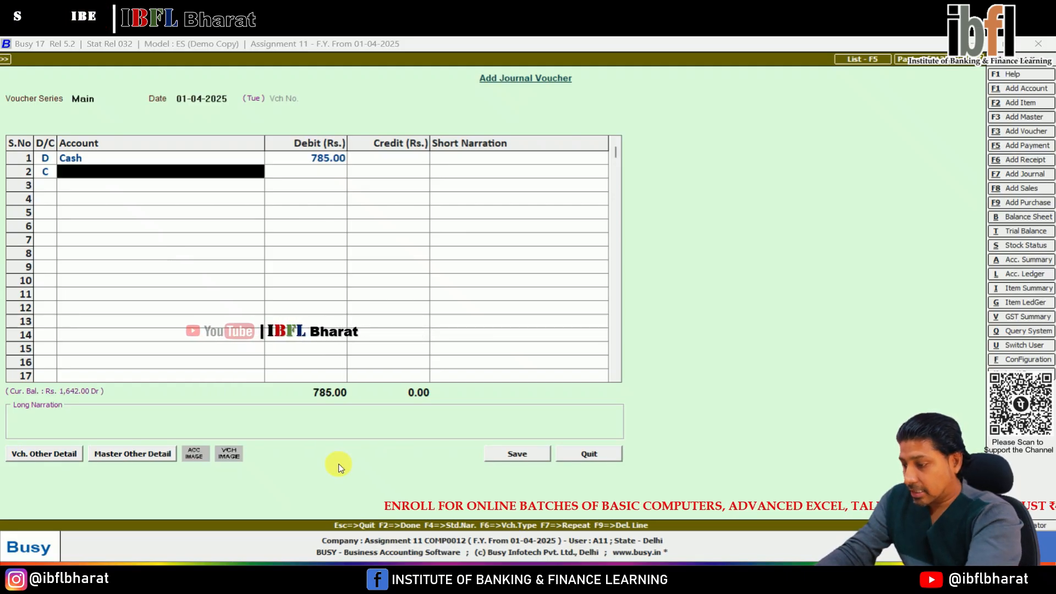
Credit the Sales account with 785 on the second line of the journal voucher, leaving the short narration blank.
type("cas")
key("BackSpace")
key("BackSpace")
key("BackSpace")
type("s")
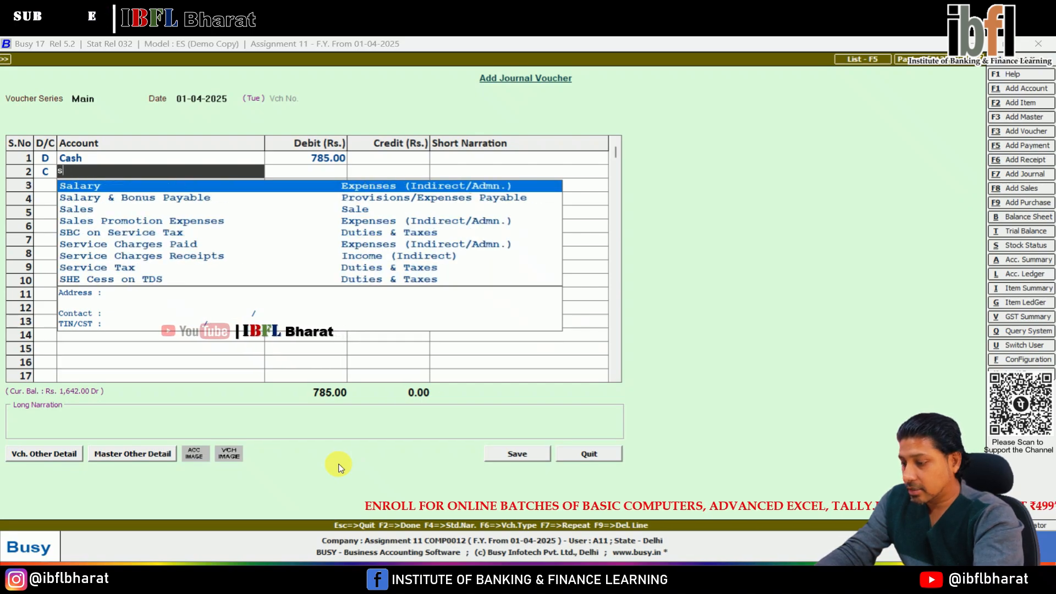
type("ale")
key("Return")
key("Return")
key("Return")
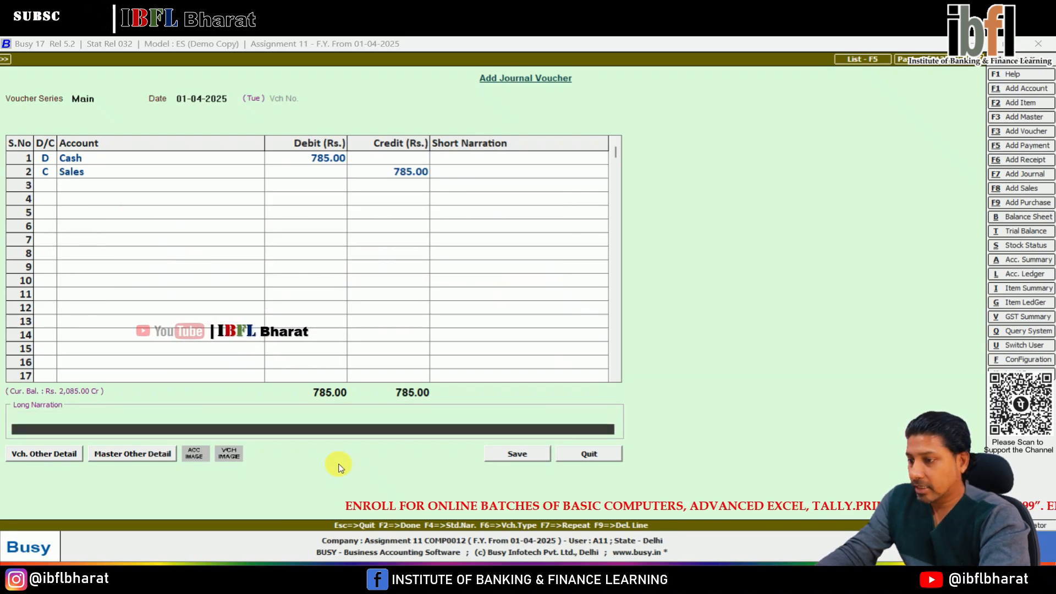
Save the journal voucher for the 785 cash sale with no long narration and leave journal entry.
key("Return")
key("Return")
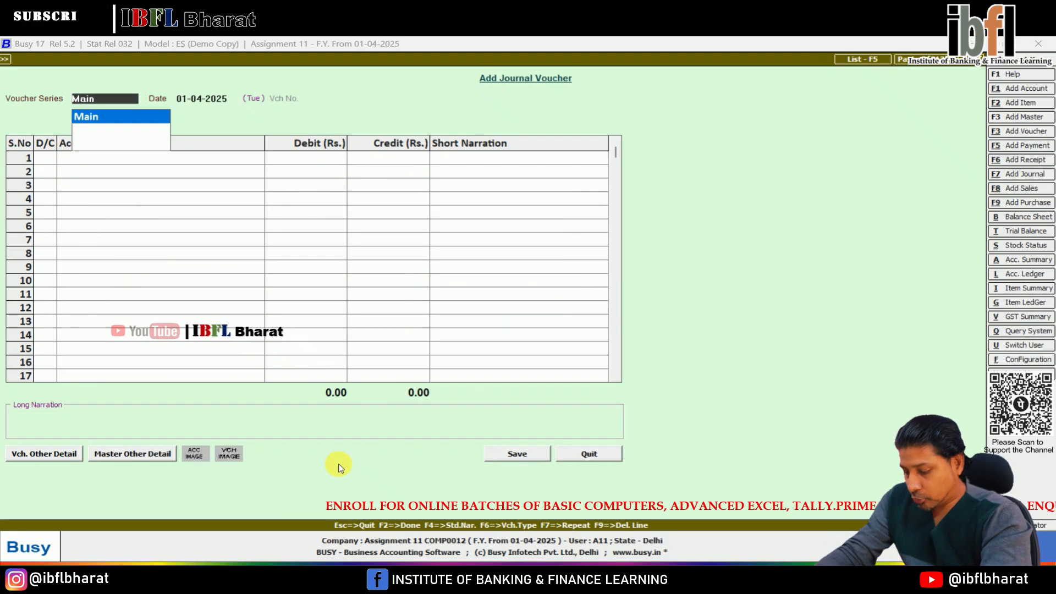
key("Escape")
key("Escape")
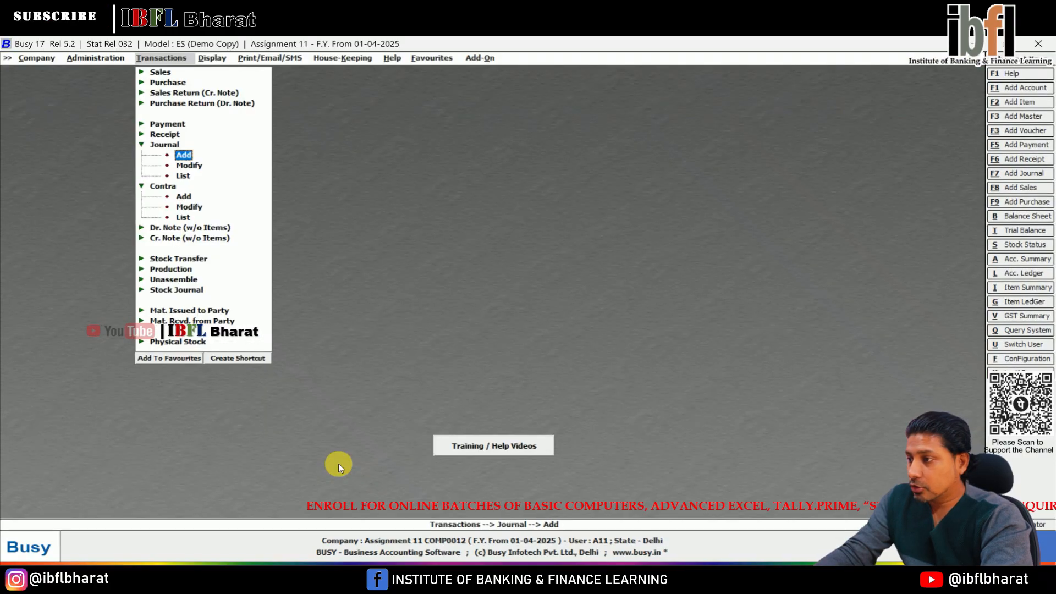
Start a contra voucher in the Main series dated 01-04-2025 and debit Bank with 1000 on the first line.
key("Return")
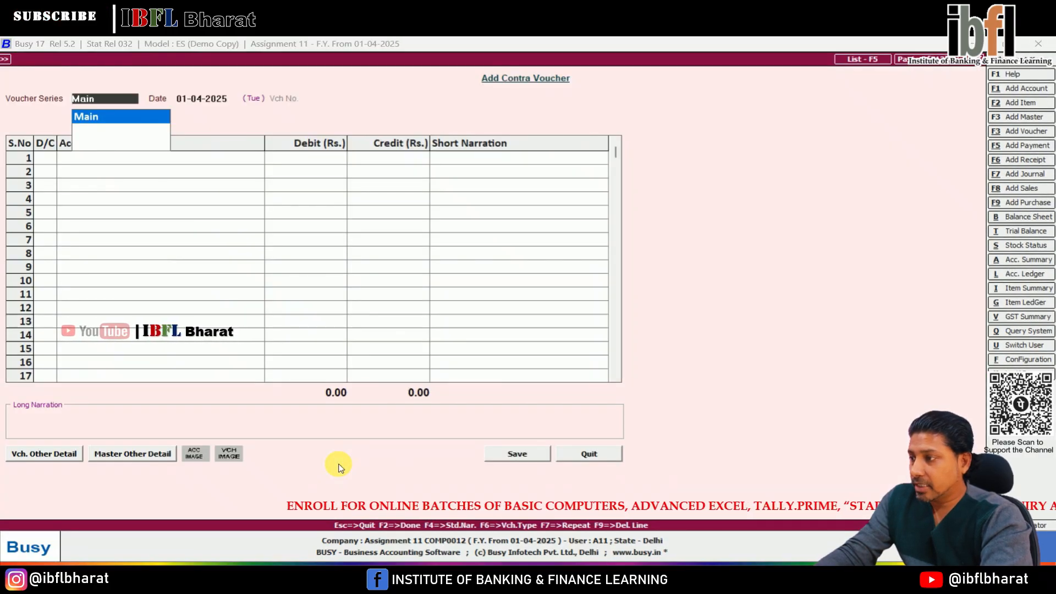
key("Return")
type("bank")
key("Return")
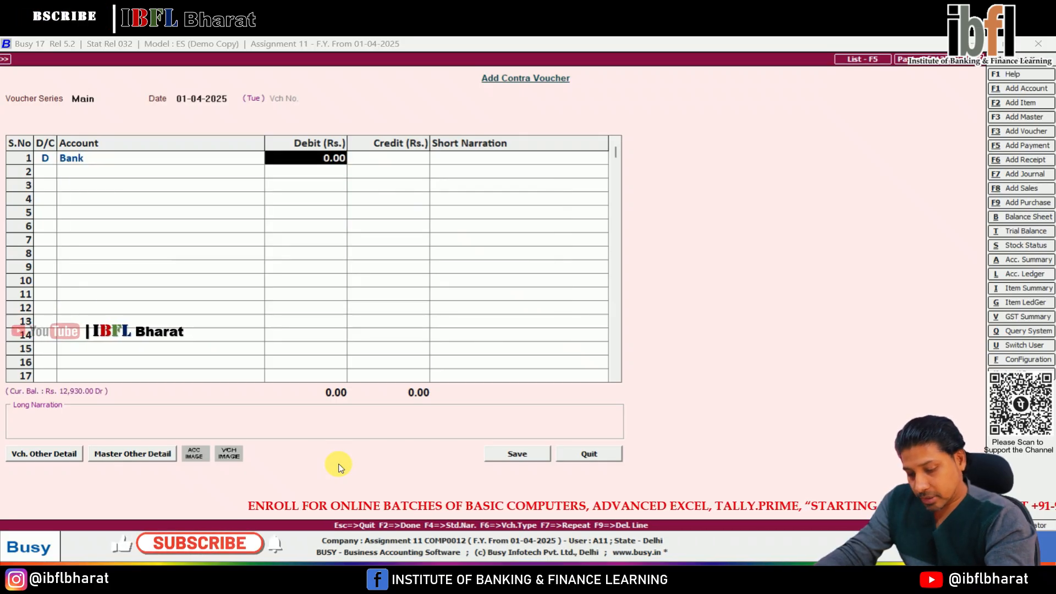
type("1000")
key("Return")
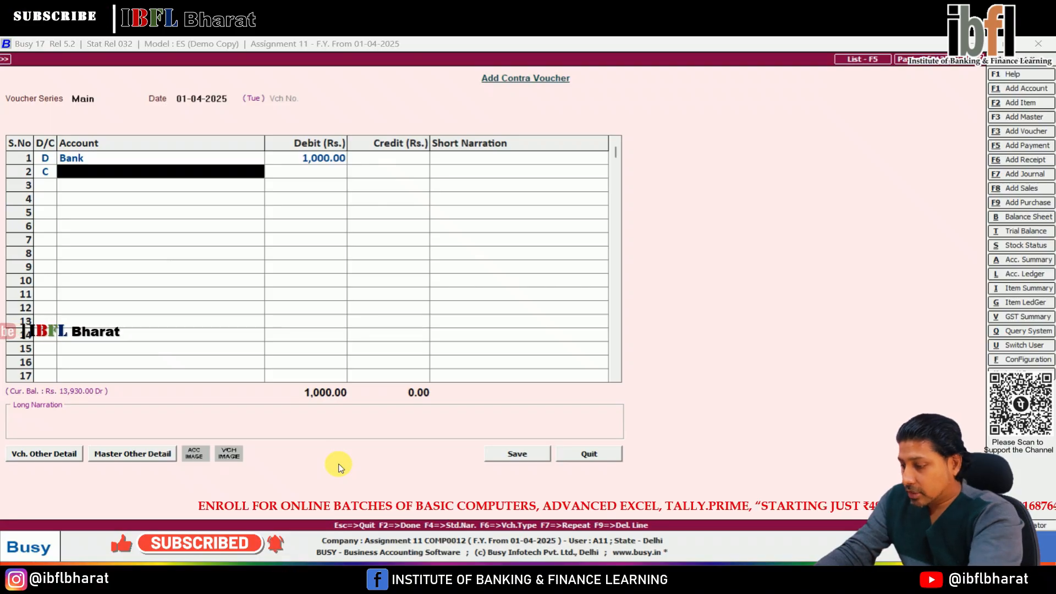
Credit Cash with 1,000 on the second line, save the contra voucher without narration and leave contra entry.
type("cash")
key("Return")
key("Return")
key("Return")
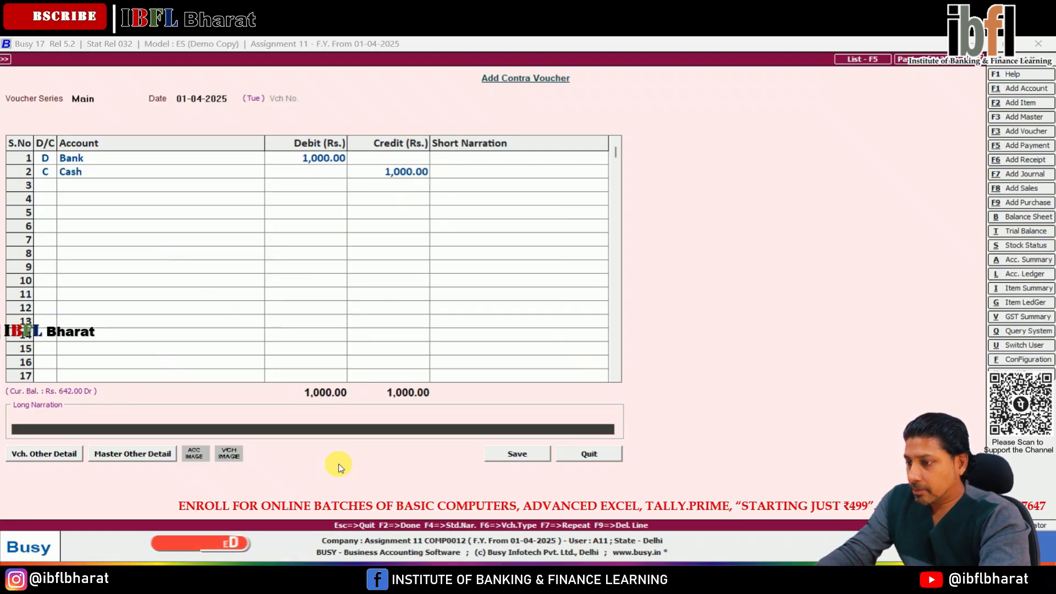
key("Return")
key("Return")
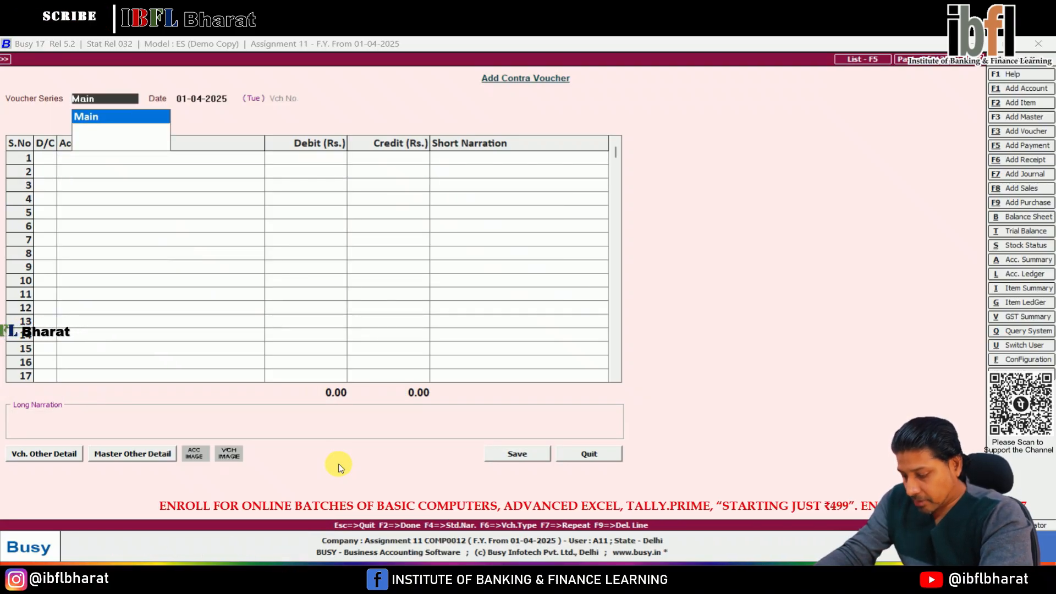
key("Escape")
key("Escape")
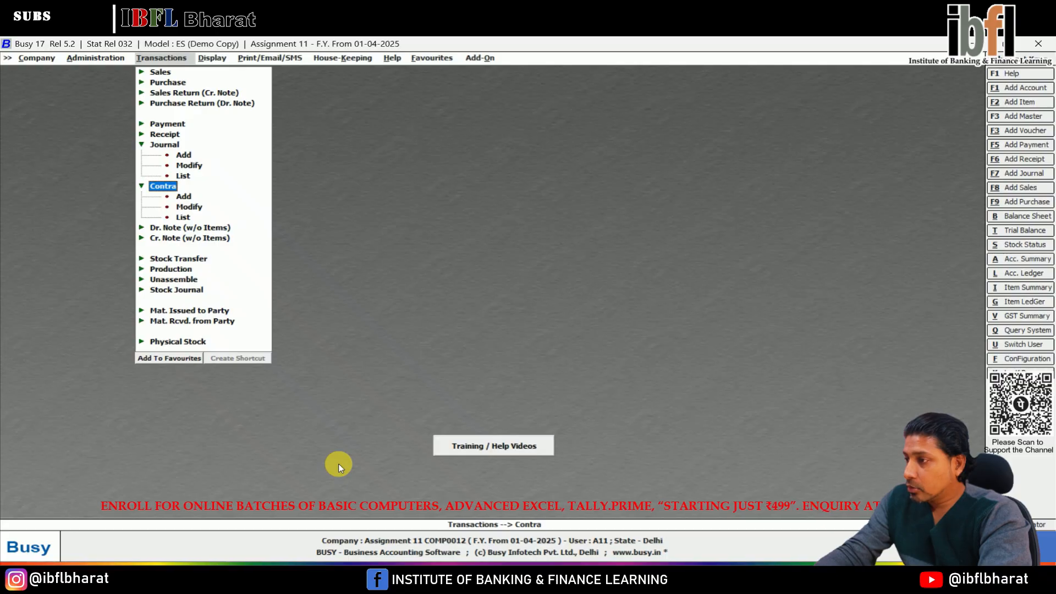
Start a new payment voucher in the Main series dated 01-04-2025 with a debit first line.
key("Return")
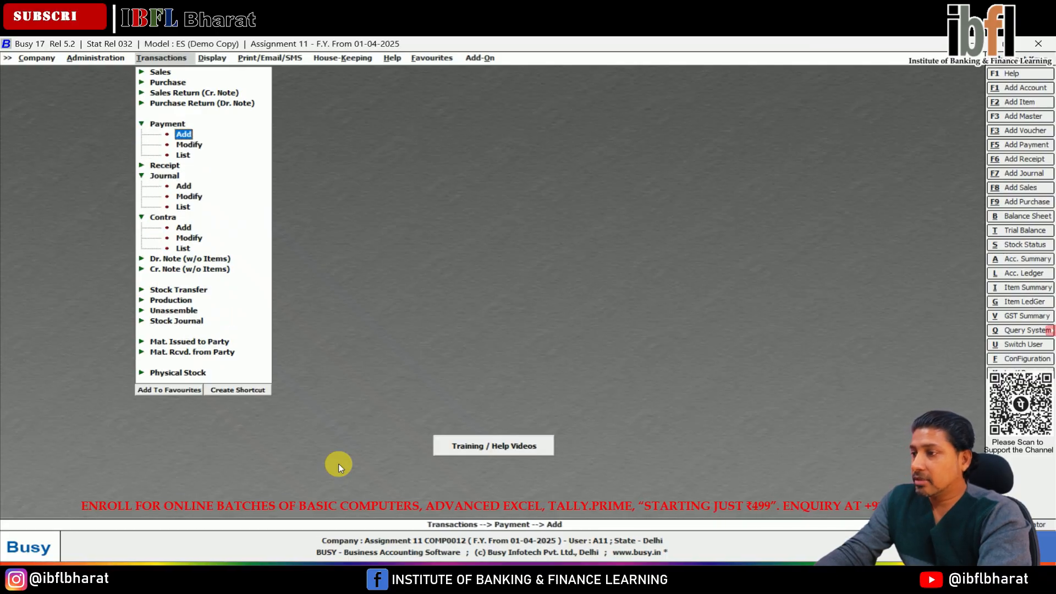
key("Return")
key("Return")
key("Return")
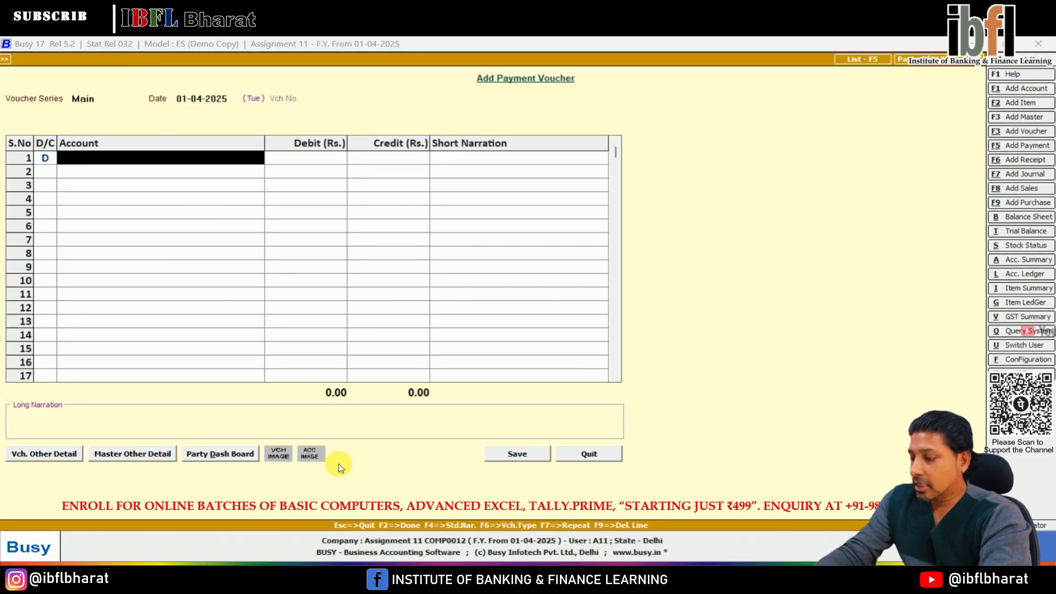
Create a Motor Car account under Fixed Assets from the voucher's first line, leaving both depreciation rates and the opening balance at zero.
key("F3")
type("Motor C")
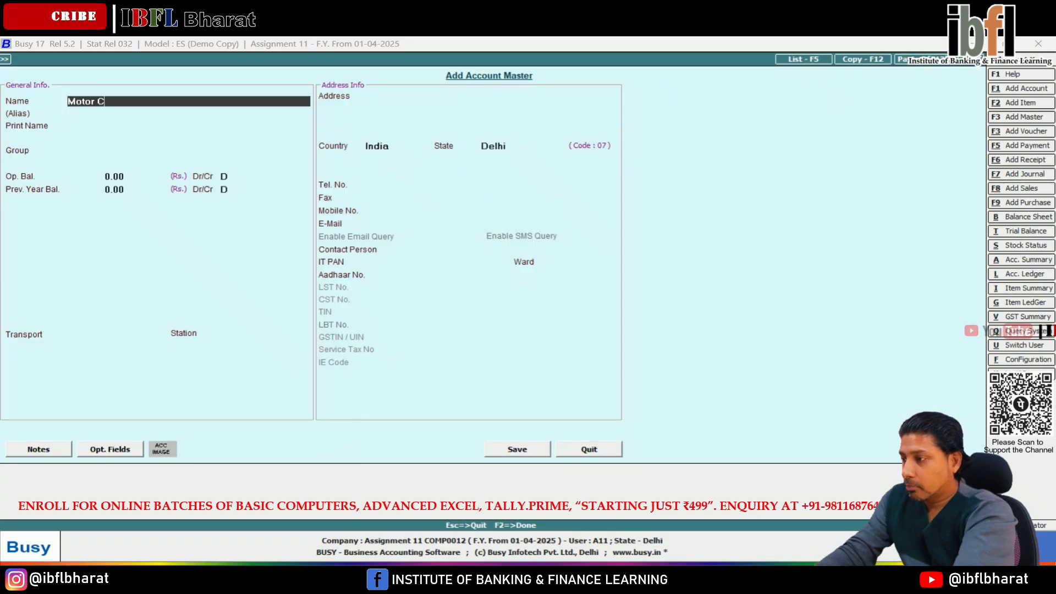
type("ar")
key("Return")
key("Return")
key("Return")
type("fix")
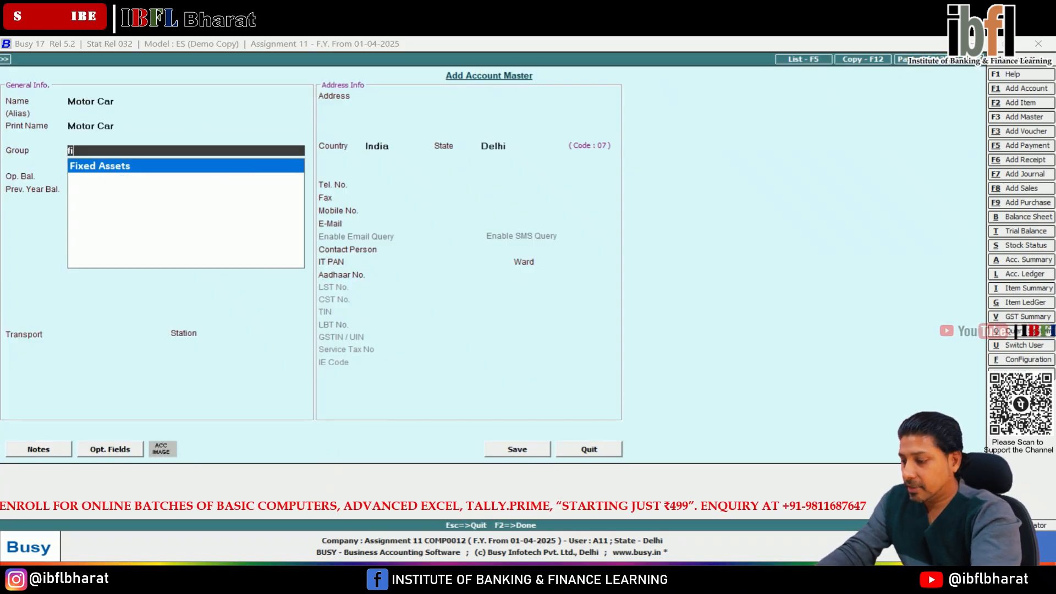
key("Return")
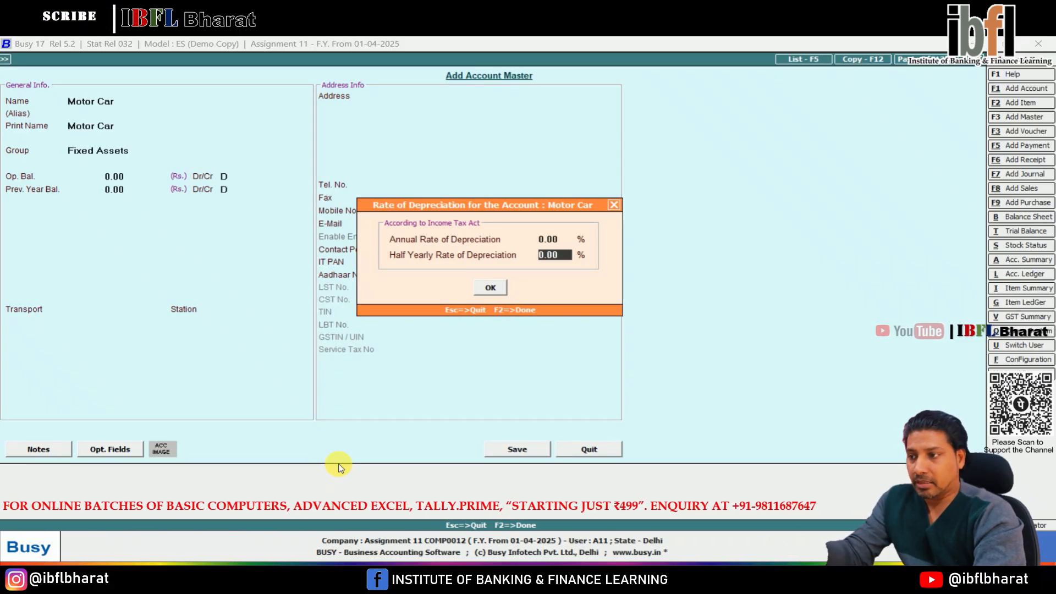
key("Return")
key("Return")
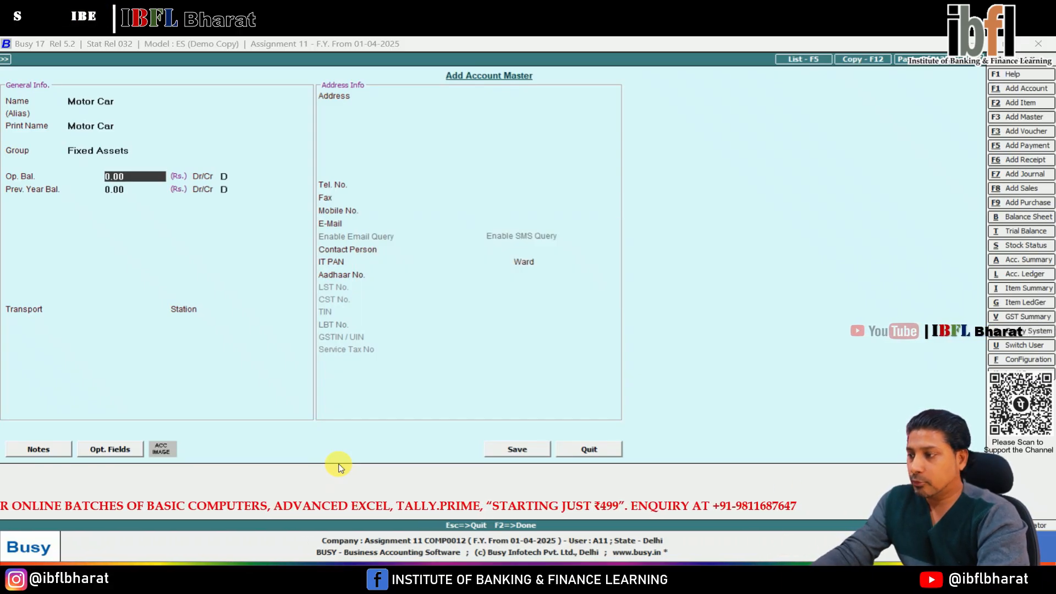
key("F2")
key("Return")
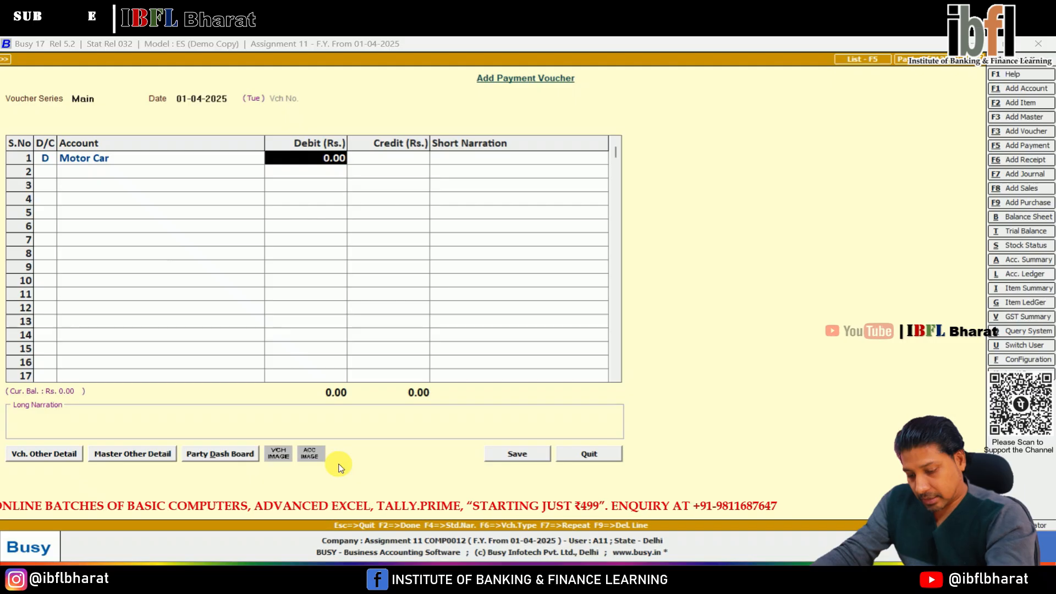
Debit the Motor Car account with 5240 on the first line of the payment voucher.
type("5240")
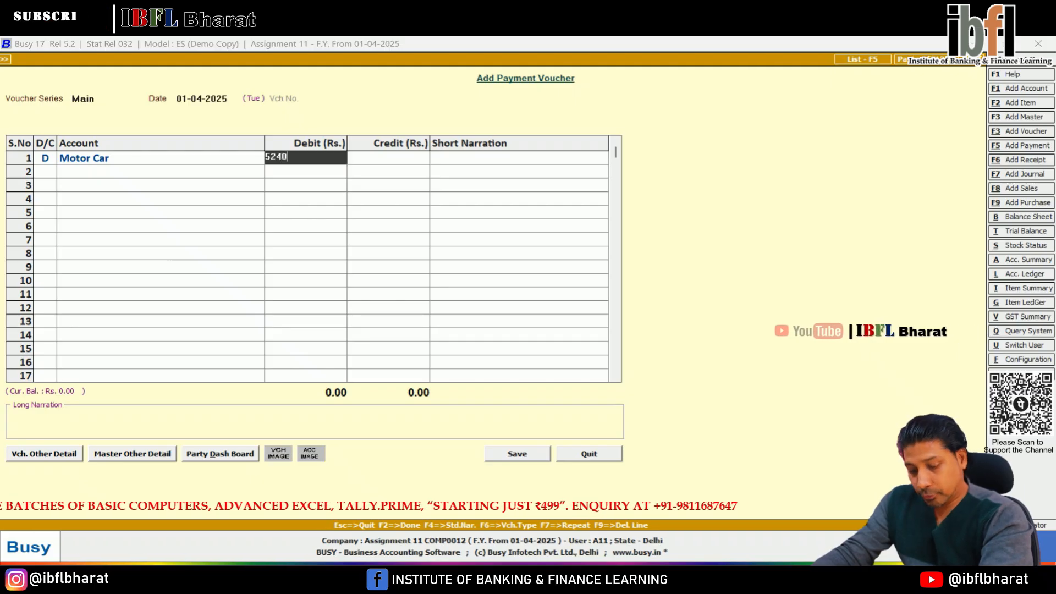
key("Return")
key("Return")
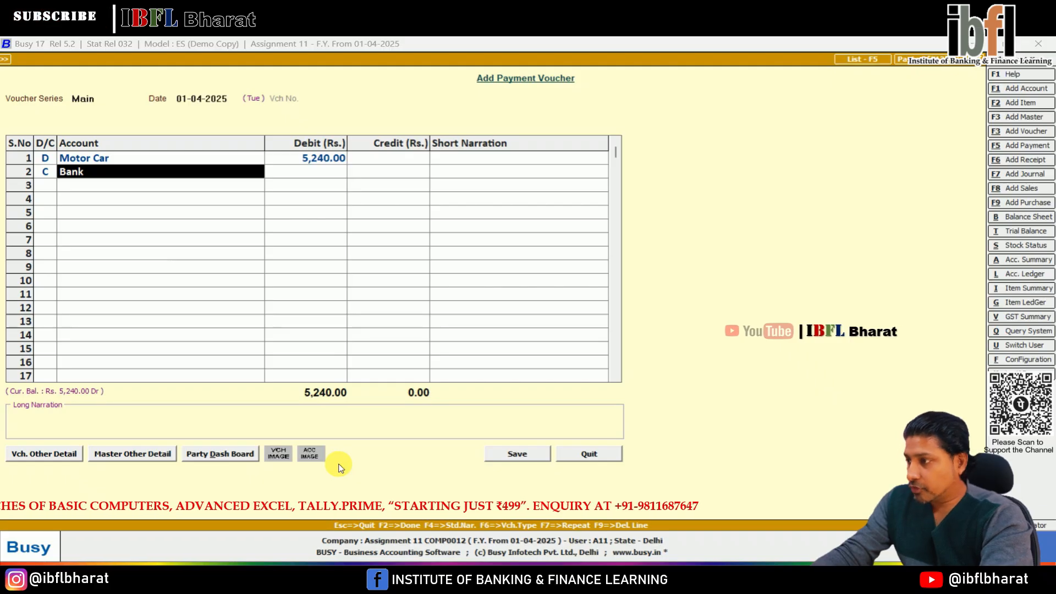
Credit Bank with the matching amount on the second line, save the Motor Car payment voucher and leave payment entry.
key("Return")
key("Return")
key("Return")
key("Return")
key("Return")
key("Return")
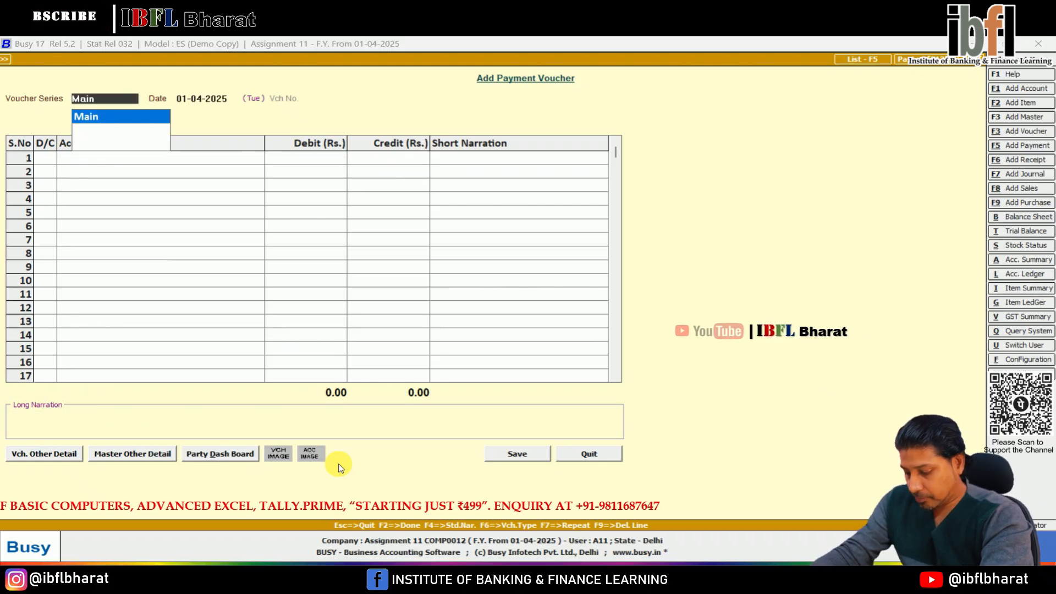
key("Escape")
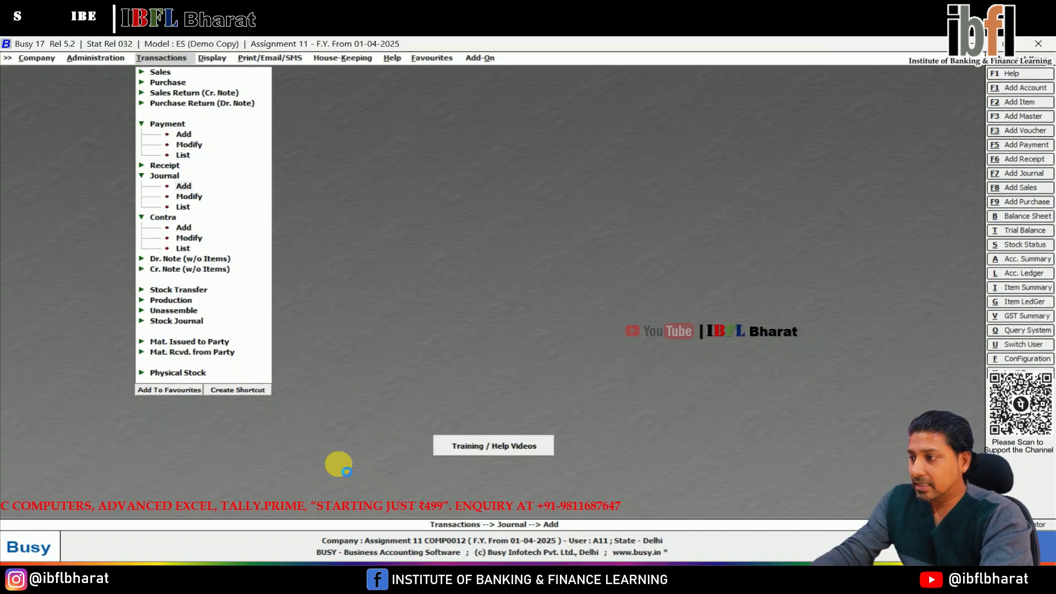
Start a journal voucher in the Main series dated 01-04-2025 and debit Purchase with 370 on the first line.
key("Return")
key("Return")
key("Return")
type("pur")
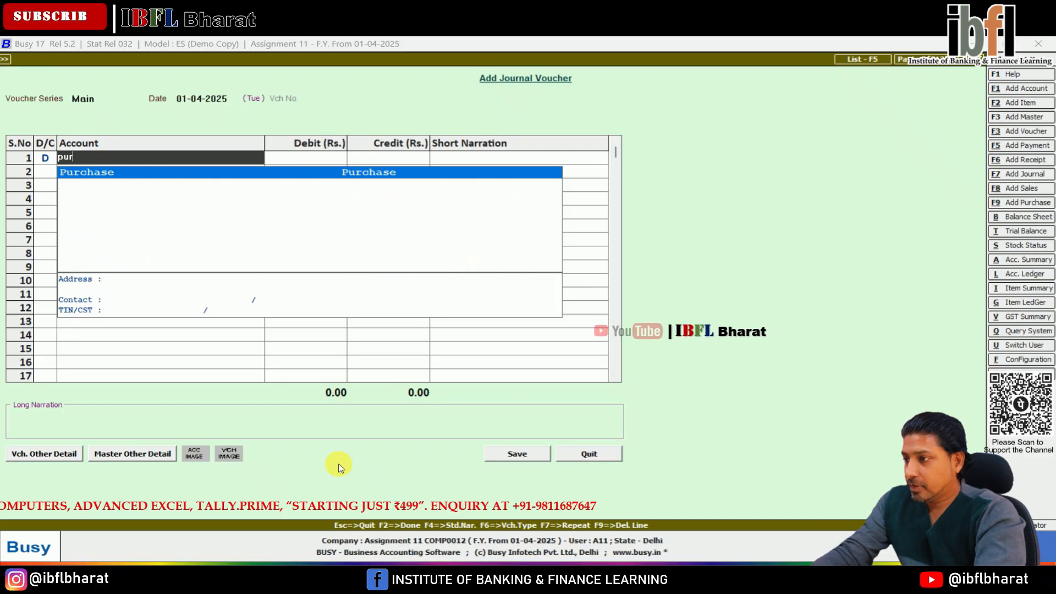
key("Return")
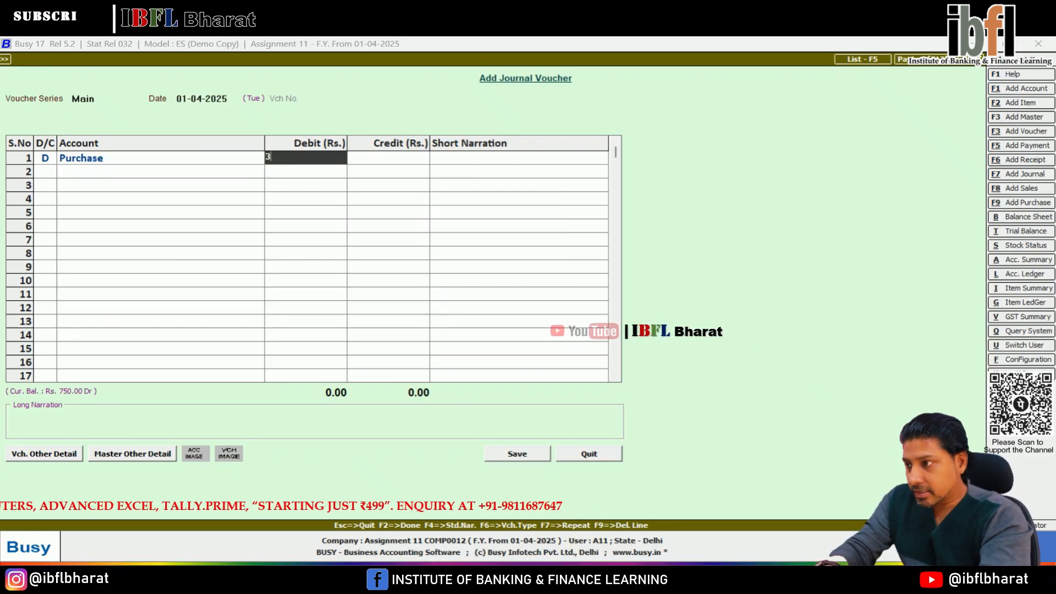
key("Return")
key("Return")
key("Return")
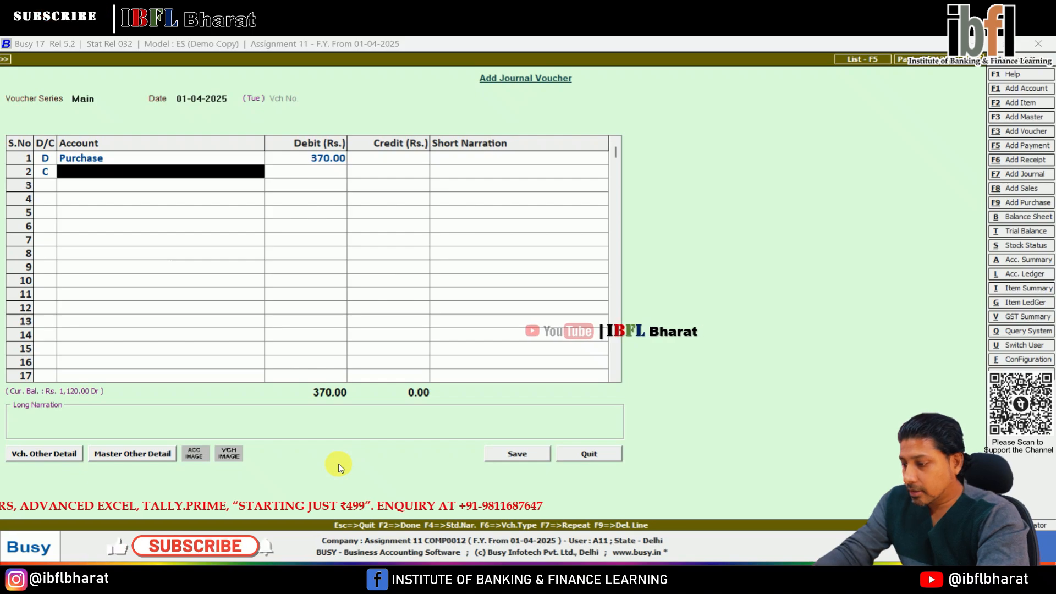
Create an account named Mr D under Sundry Creditors from the second line of the journal voucher.
key("F1")
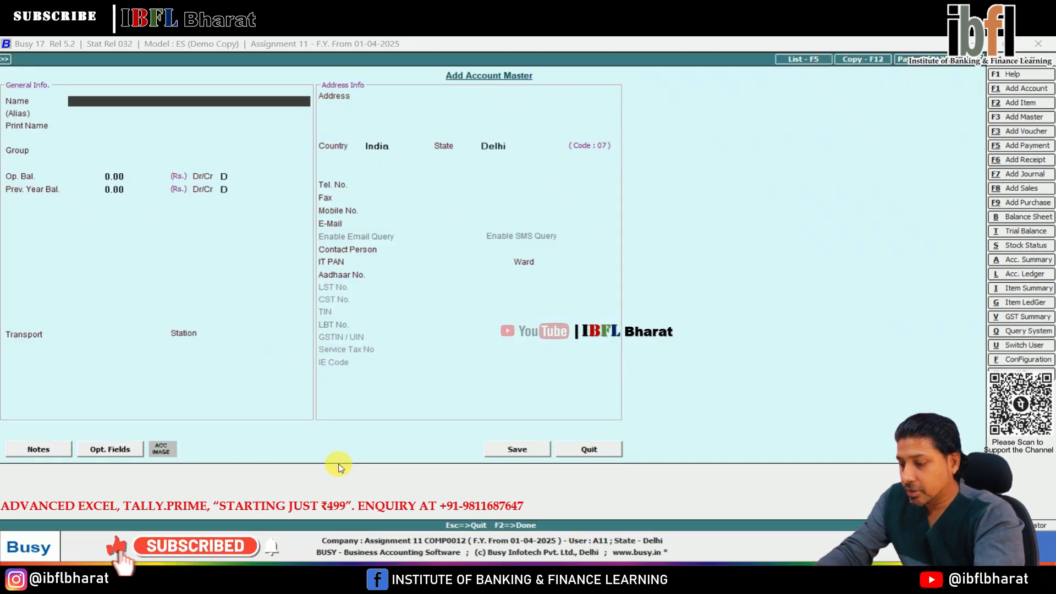
type("Mr D")
key("Return")
type("cred")
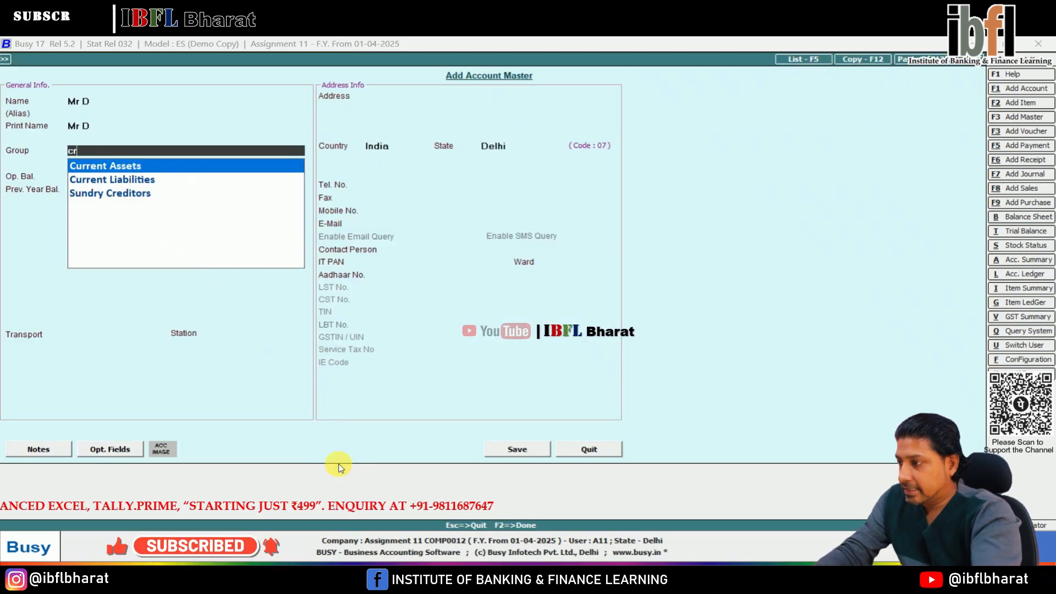
key("Return")
key("Return")
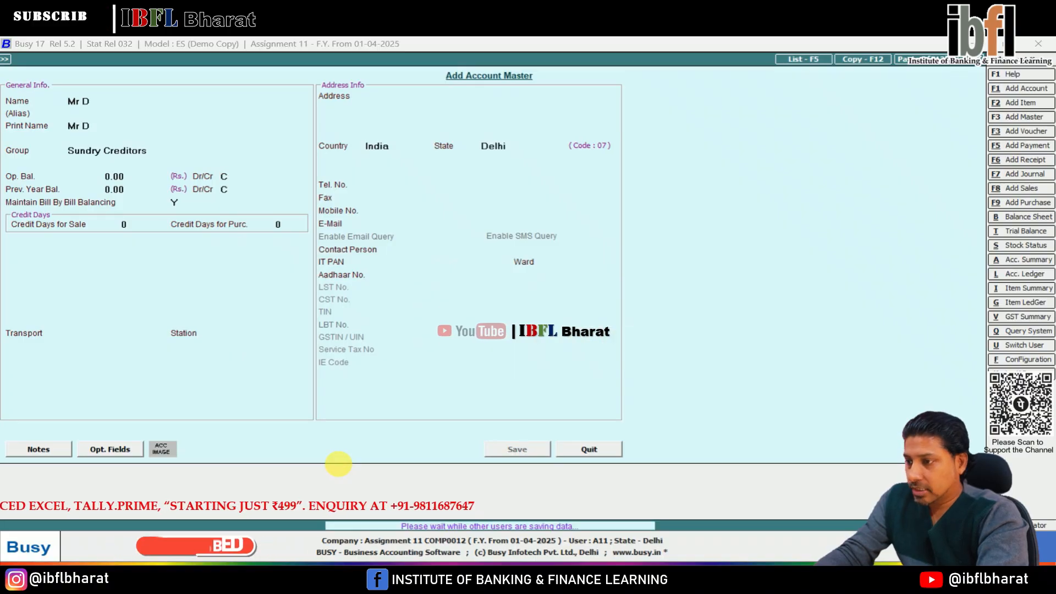
key("F2")
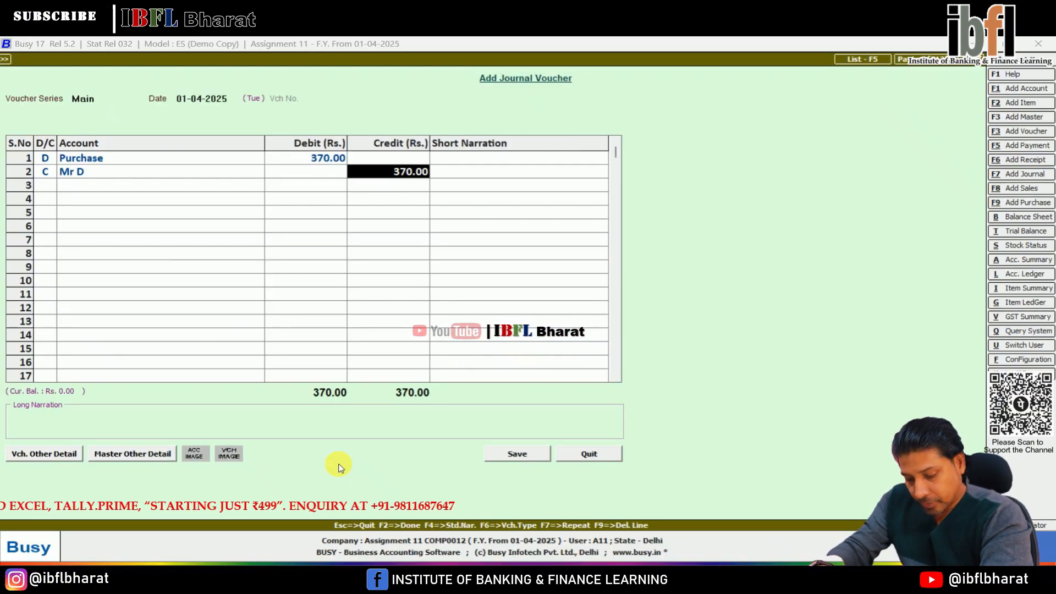
Credit Mr D with 370, adjust the amount against a new bill reference and save the journal voucher.
key("Return")
key("Return")
key("Return")
key("Return")
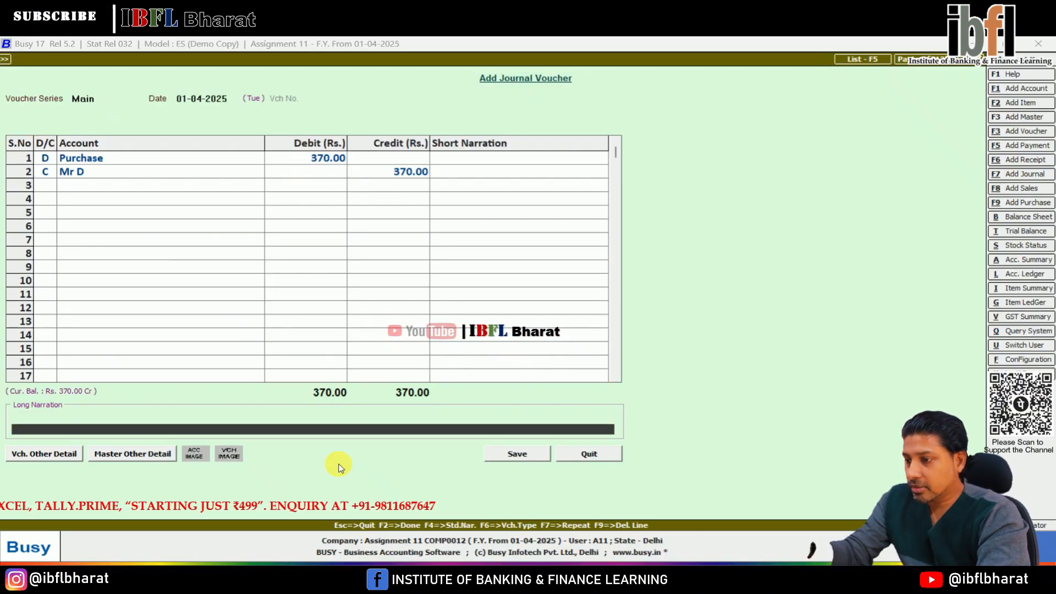
key("Return")
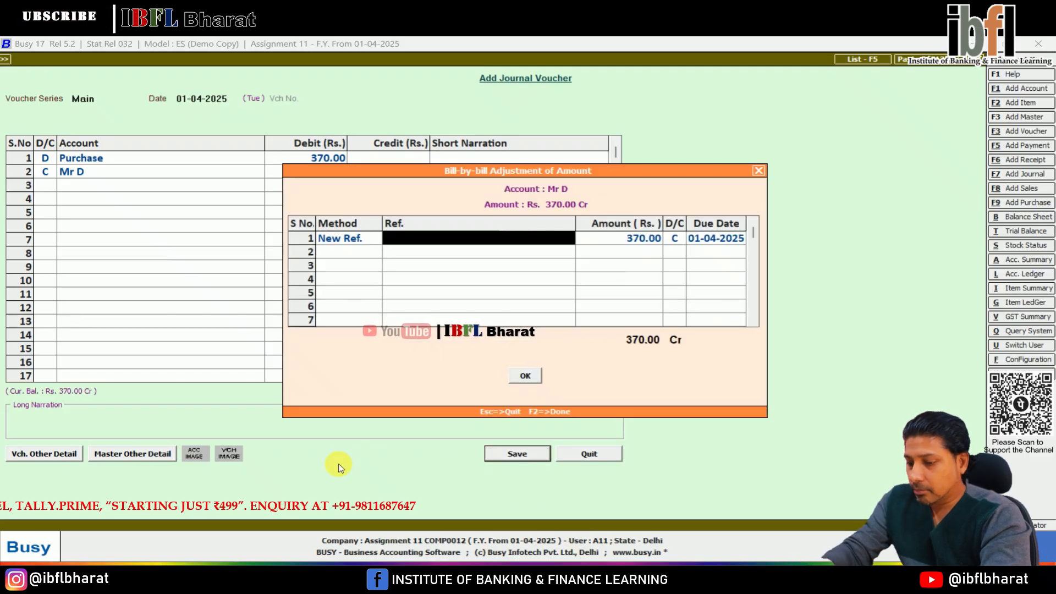
key("Return")
key("F2")
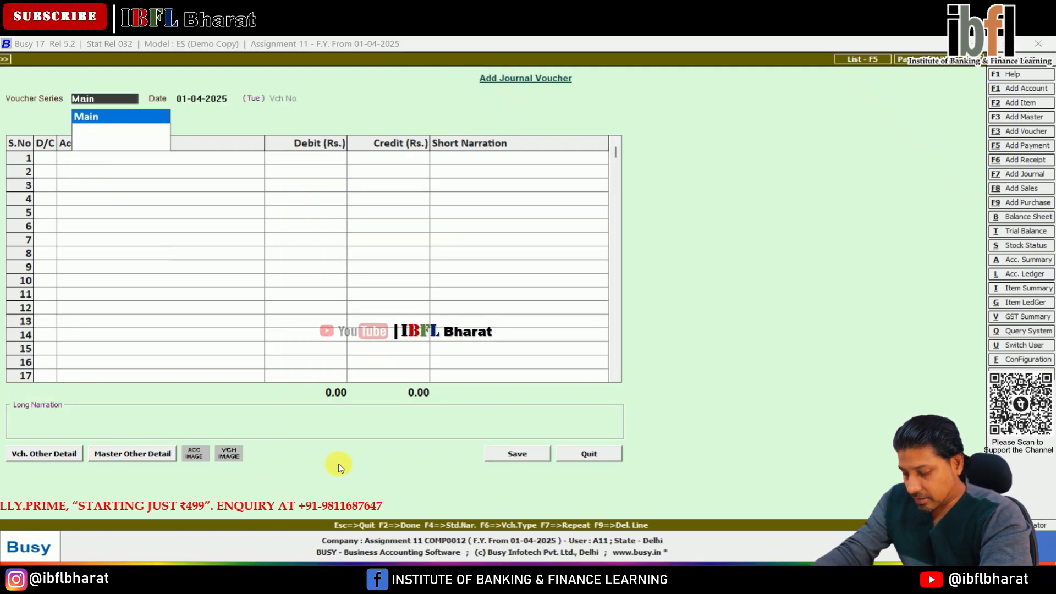
key("Return")
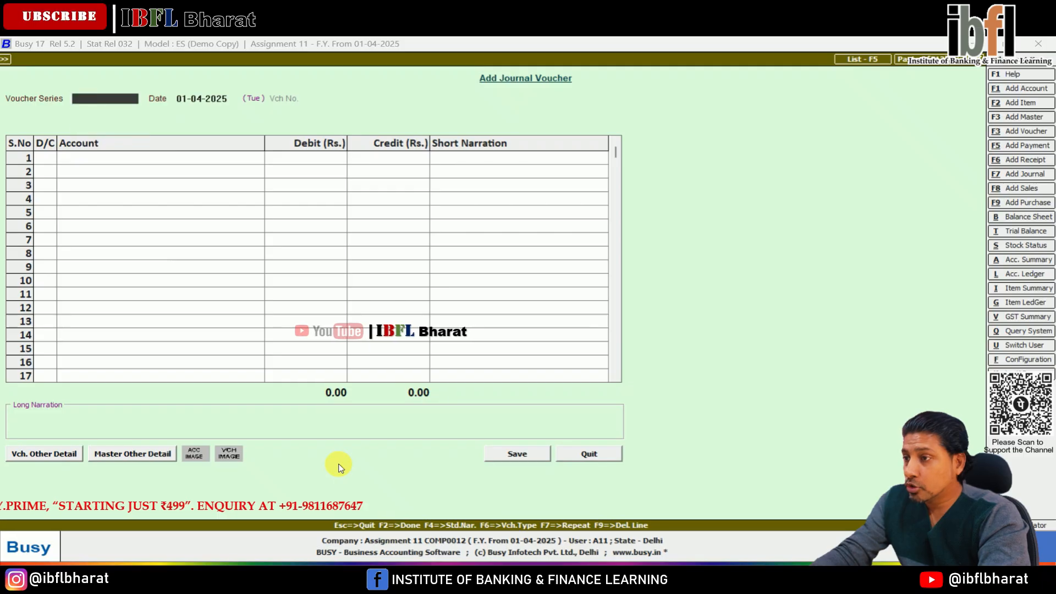
key("Escape")
Start a payment voucher in the Main series dated 01-04-2025 and debit Mr D with 370 on the first line.
key("Up")
key("Up")
key("Up")
key("Up")
key("Up")
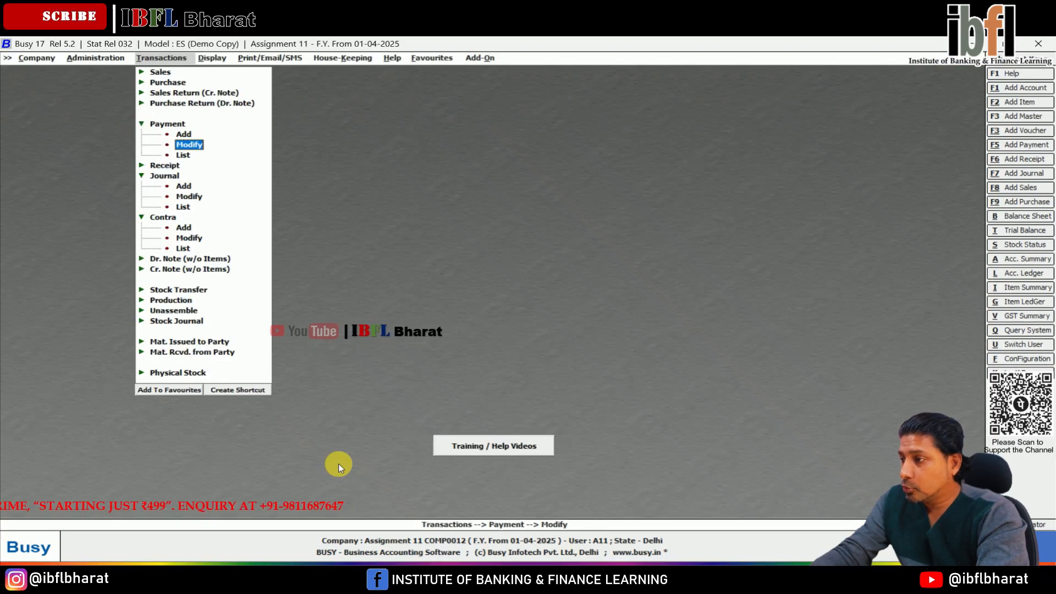
key("Return")
type("mr")
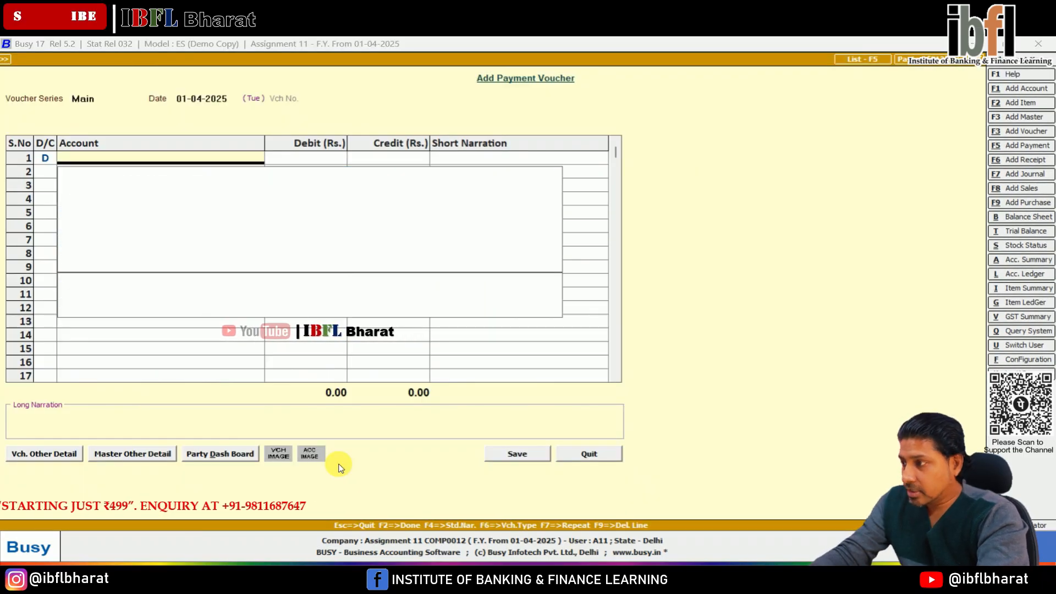
key("Down")
key("Return")
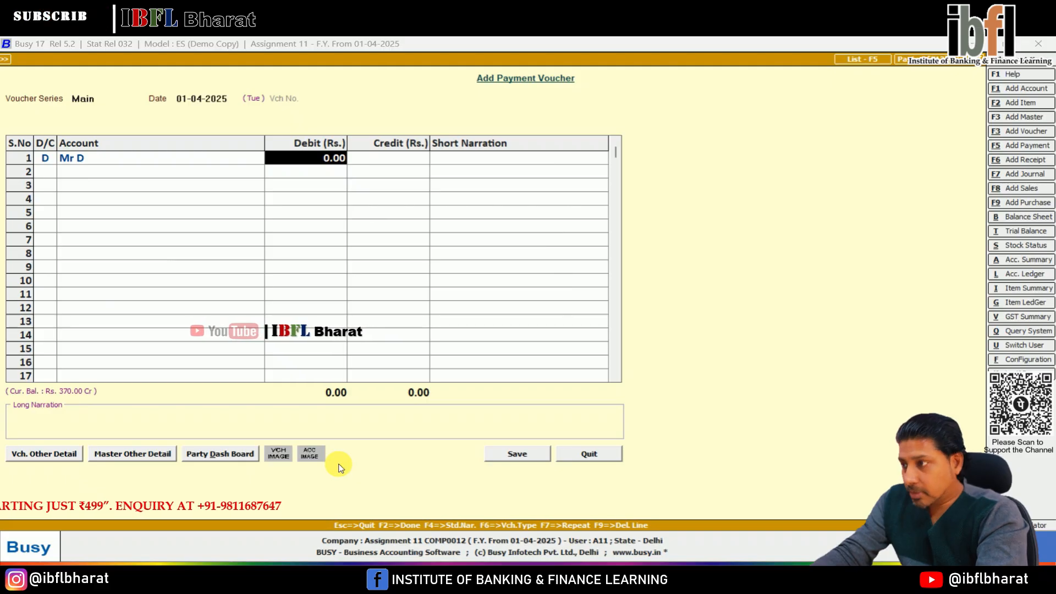
type("370")
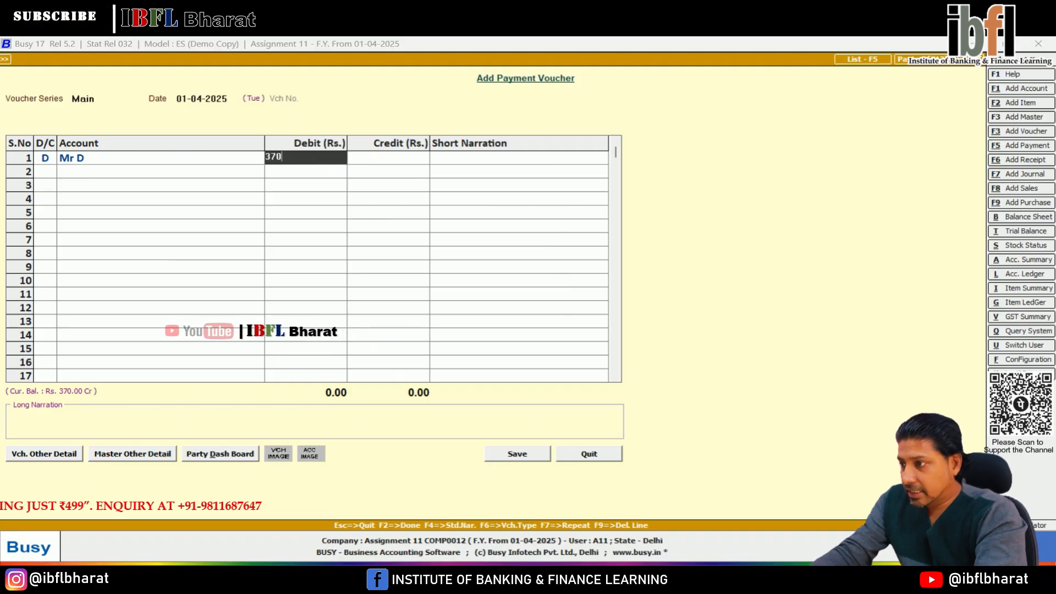
key("Return")
key("Return")
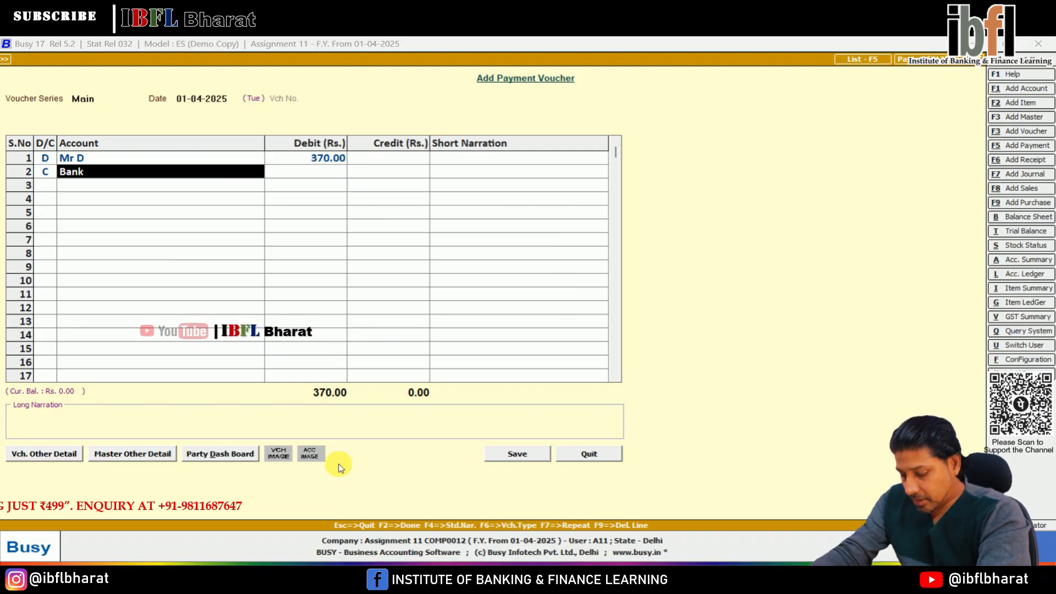
Credit Bank with 367 and Dis Recvd with 3 on the payment voucher's second and third lines.
key("Return")
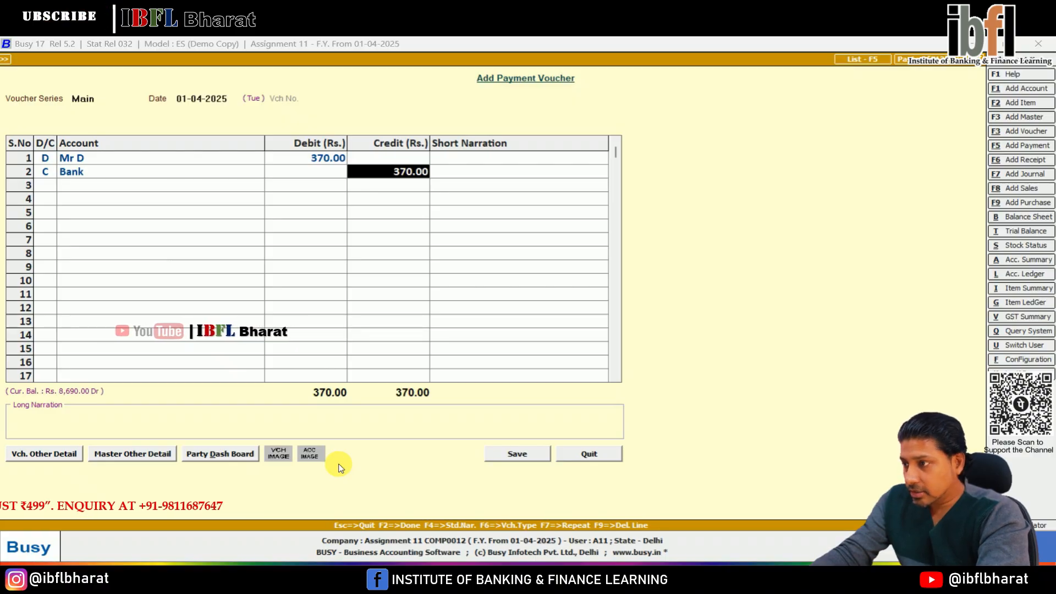
type("367")
key("Return")
key("Return")
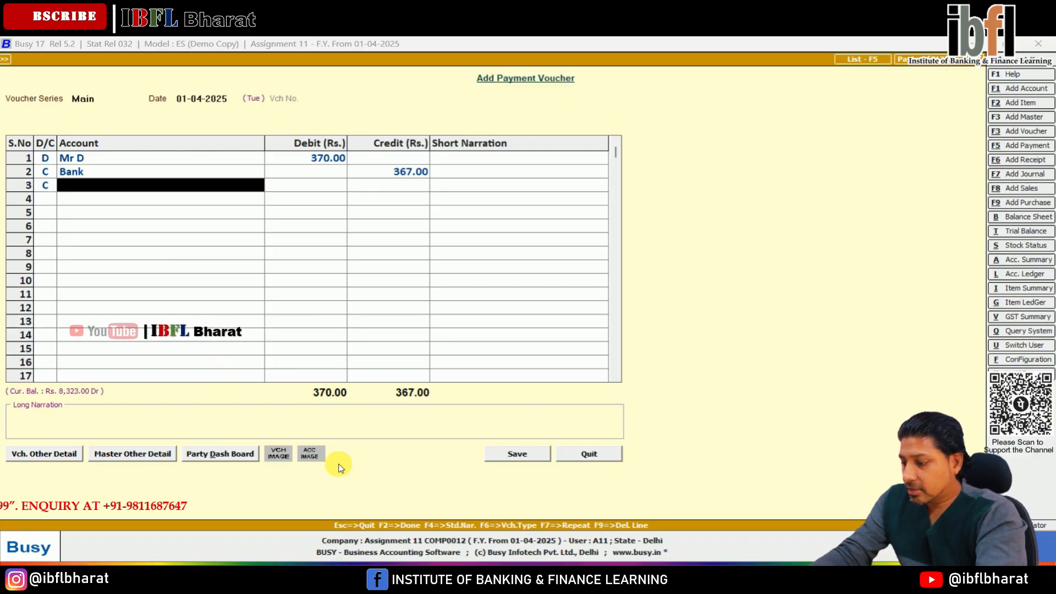
type("dis")
key("Down")
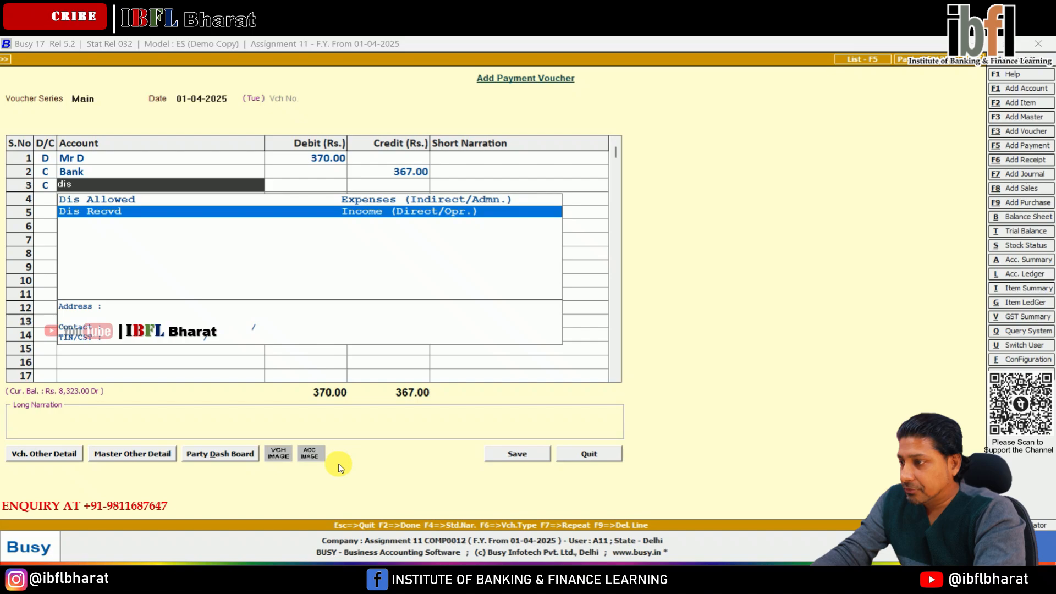
key("Return")
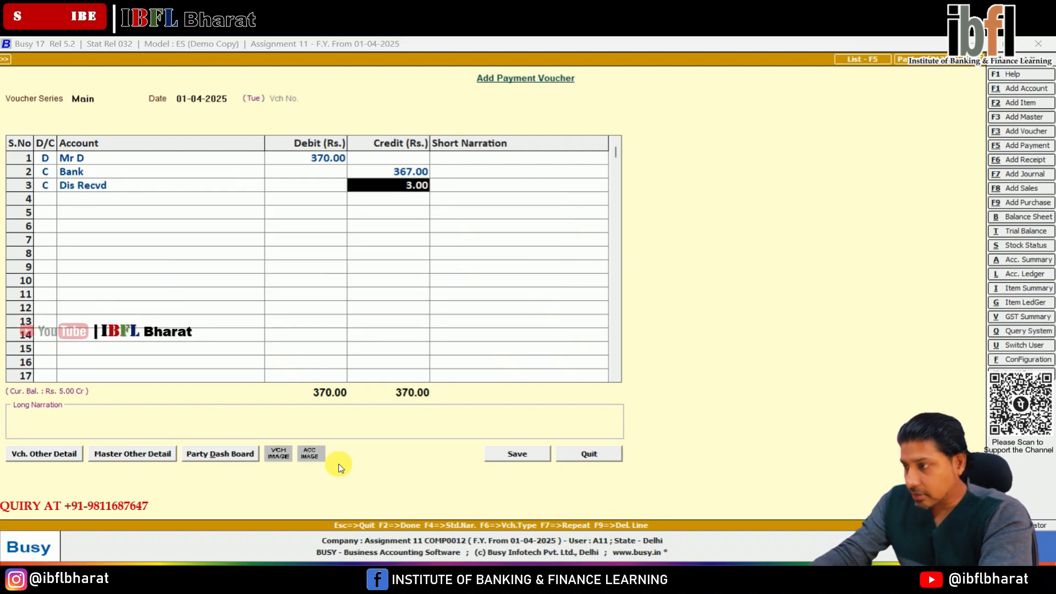
Adjust the 370 debit against bill reference D1, save the payment voucher and leave payment entry.
key("F2")
key("Return")
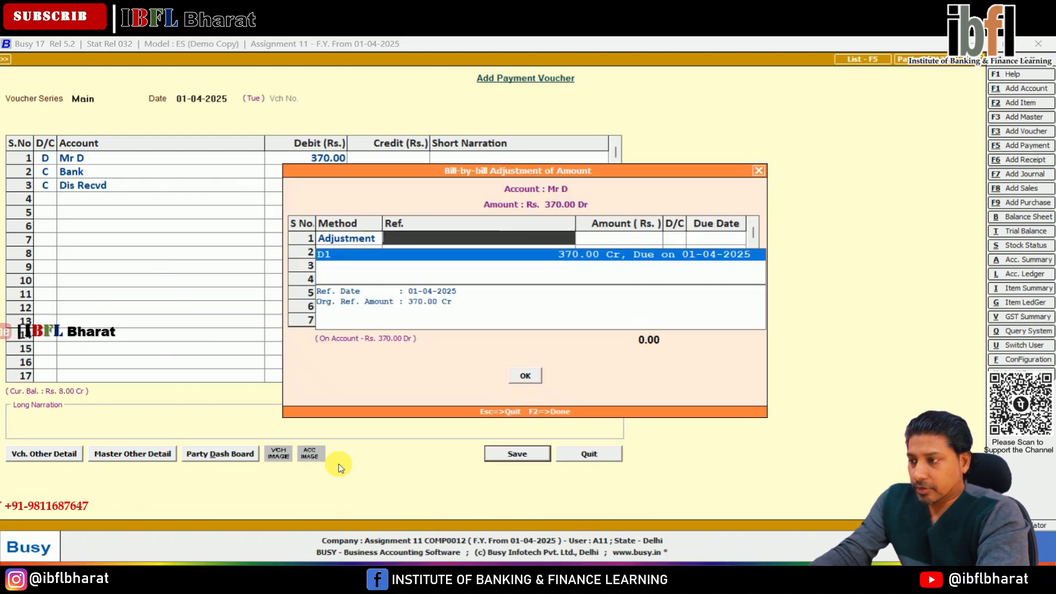
key("Return")
key("F2")
key("F2")
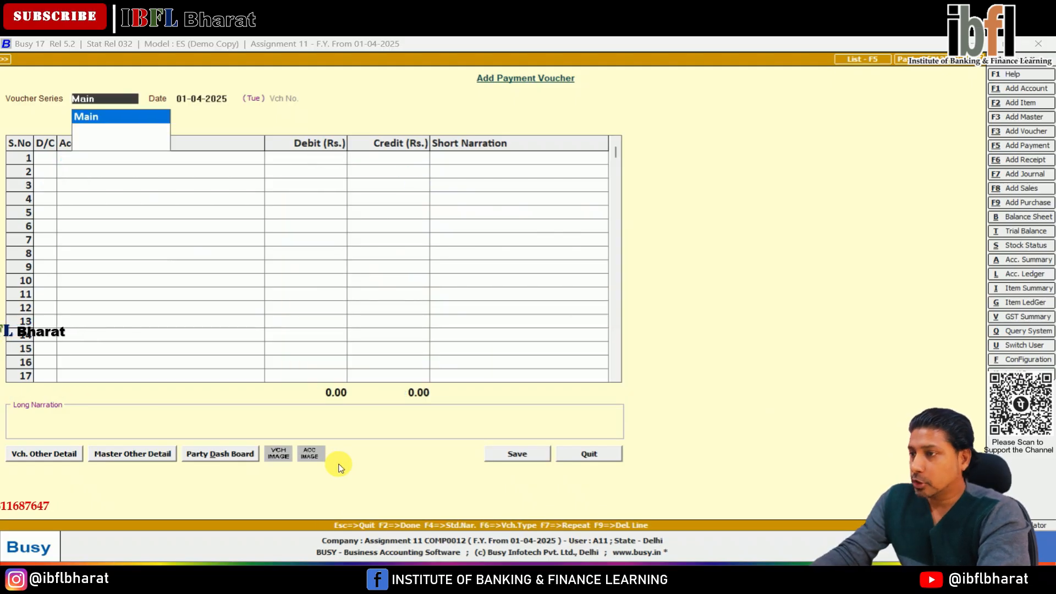
key("Escape")
key("Escape")
Start a contra voucher in the Main series dated 01-04-2025 and debit Cash with 250 on the first line.
key("Down")
key("Down")
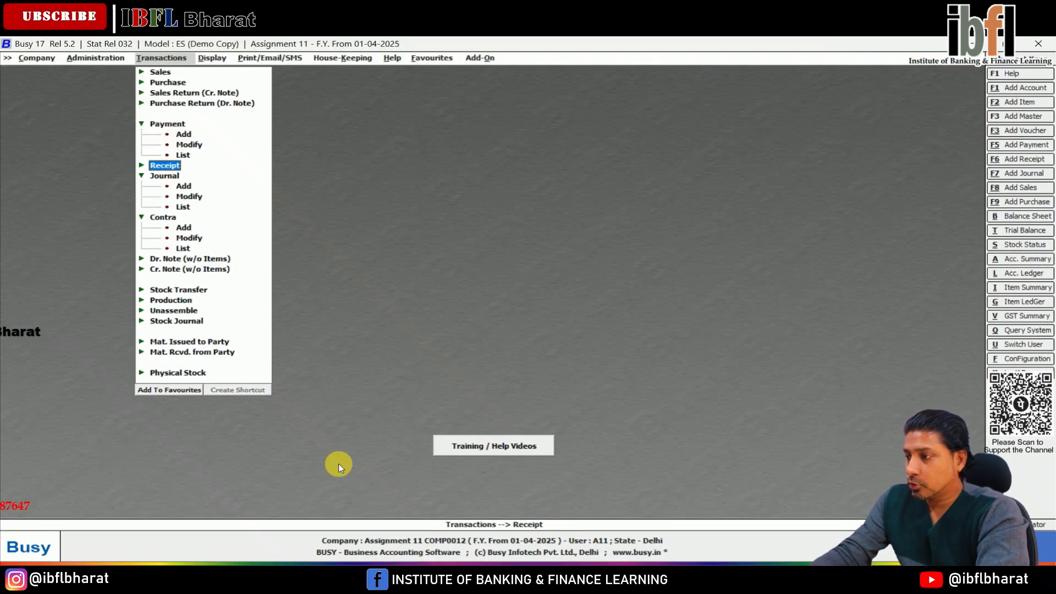
key("Down")
key("Down")
key("Down")
key("Down")
key("Down")
key("Down")
key("Return")
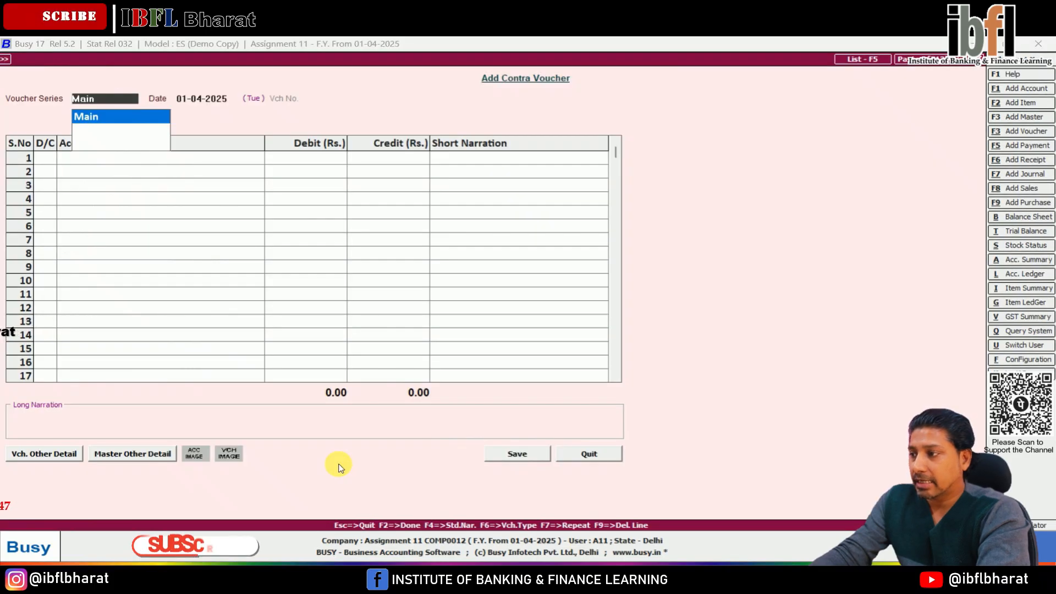
key("Return")
key("Return")
type("cash")
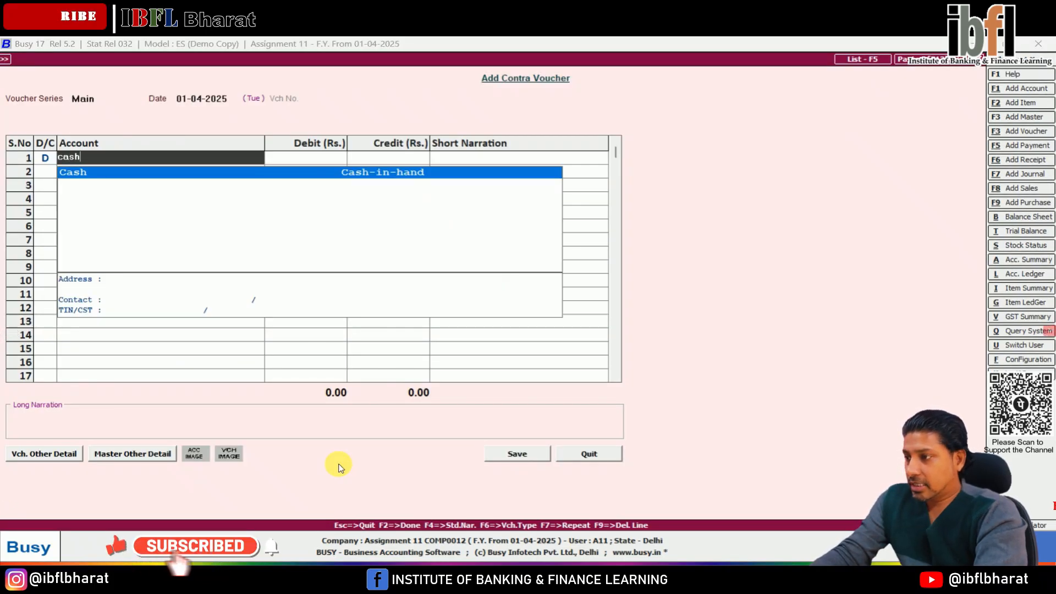
key("Return")
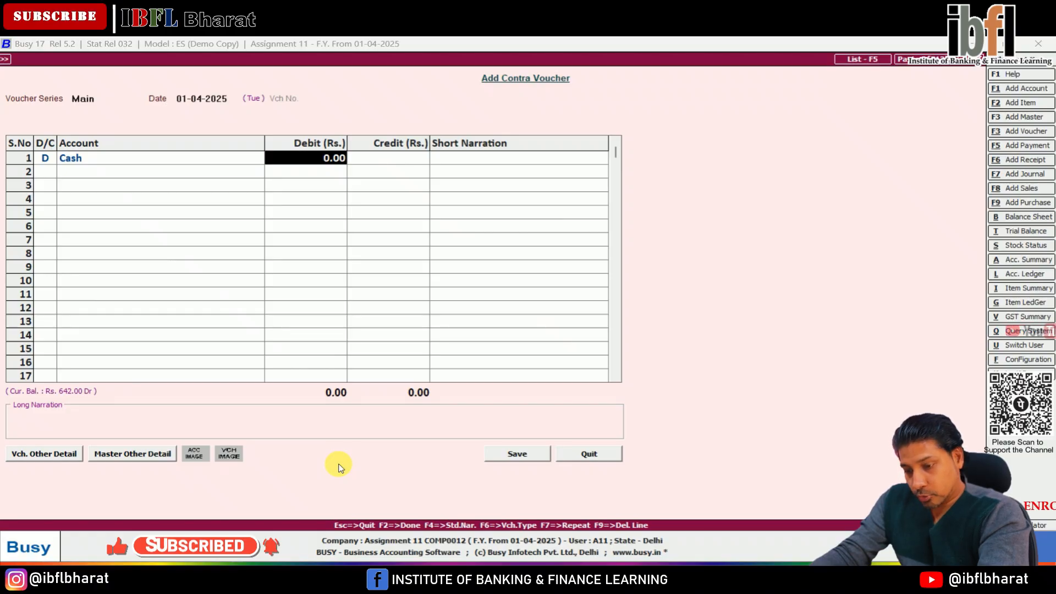
type("250")
key("Return")
Credit Bank with 250 on the second line, save the contra voucher and leave contra entry.
type("ba")
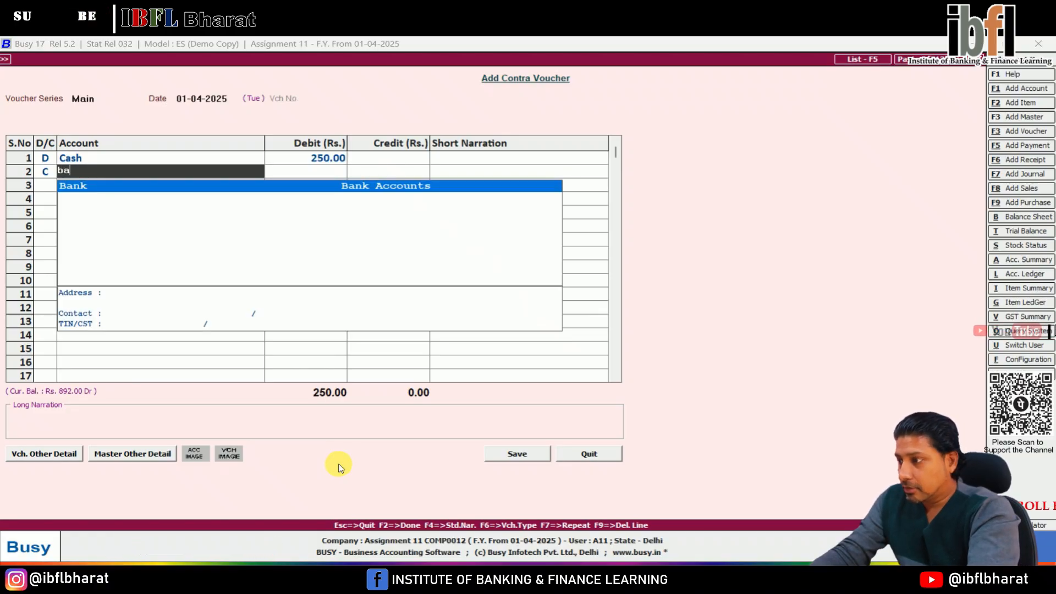
key("Return")
key("Return")
key("Return")
key("Return")
key("Return")
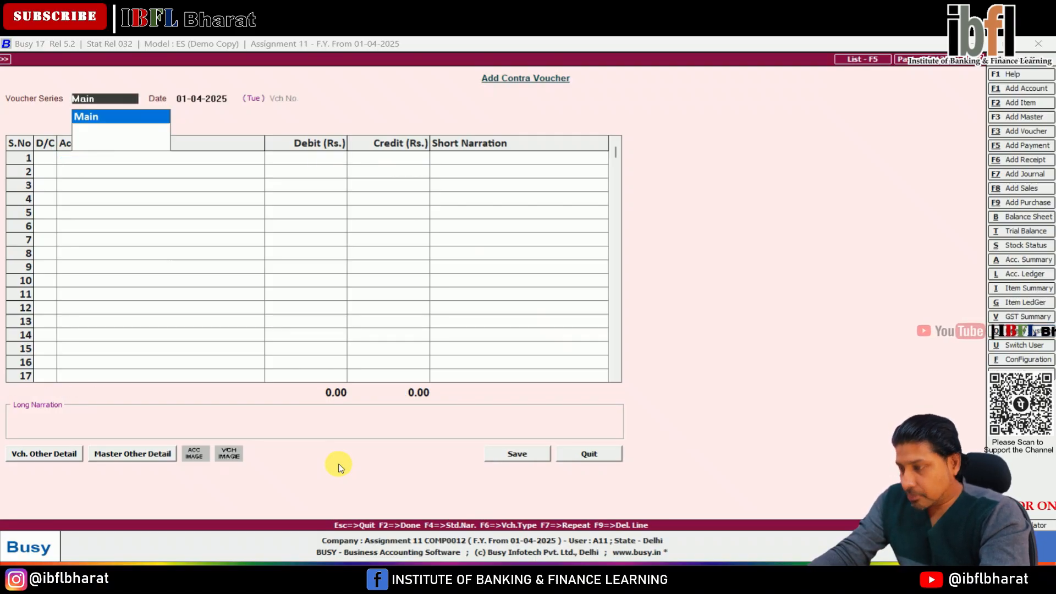
key("Escape")
Start a payment voucher in the Main series dated 01-04-2025 with a debit entry on the first line.
key("Down")
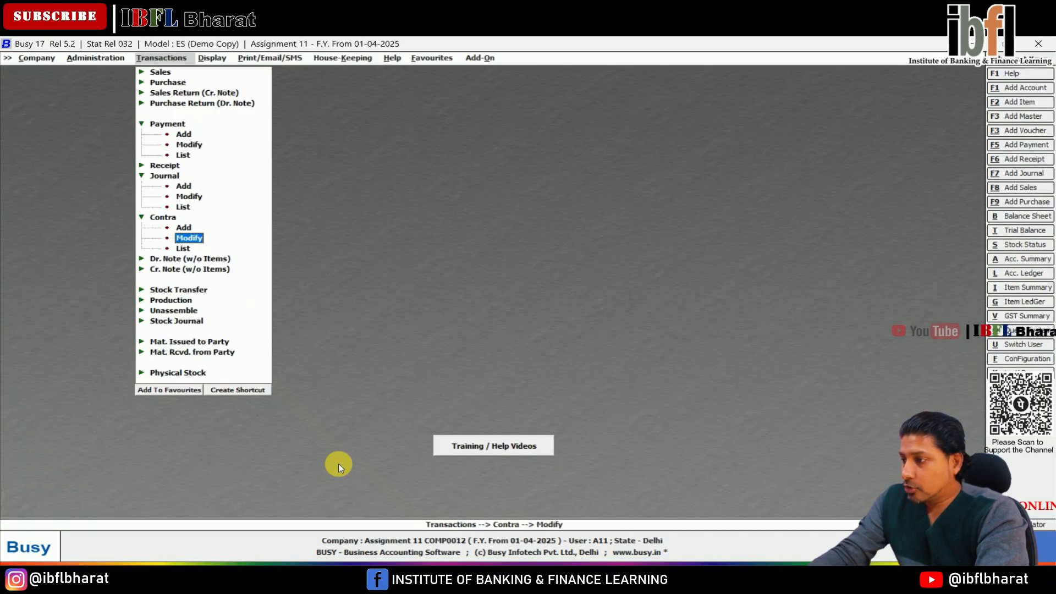
key("Up")
key("Up")
key("Up")
key("Up")
key("Up")
key("Up")
key("Up")
key("Up")
key("Up")
key("Up")
key("Return")
key("Return")
key("Return")
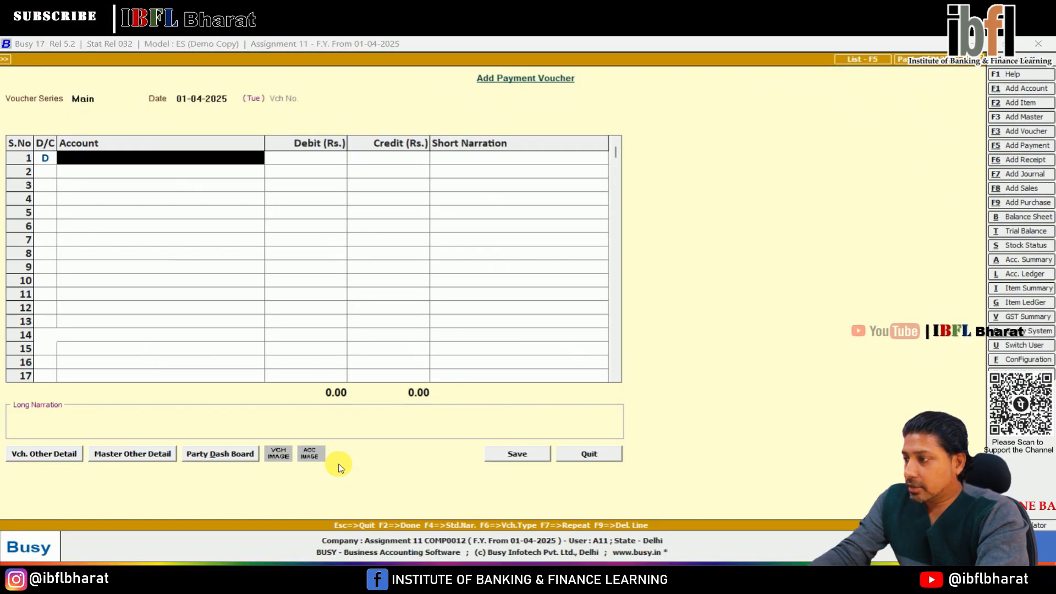
Create an account named Establishment Ep under Expenses (Indirect/Admn.) from the first line of the payment voucher.
key("alt+F1")
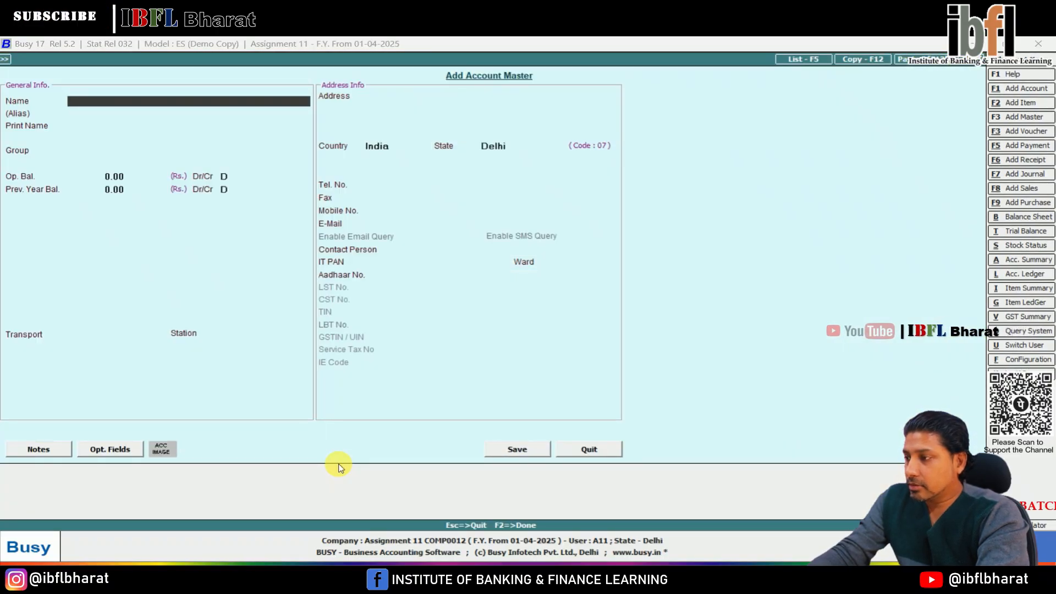
type("est")
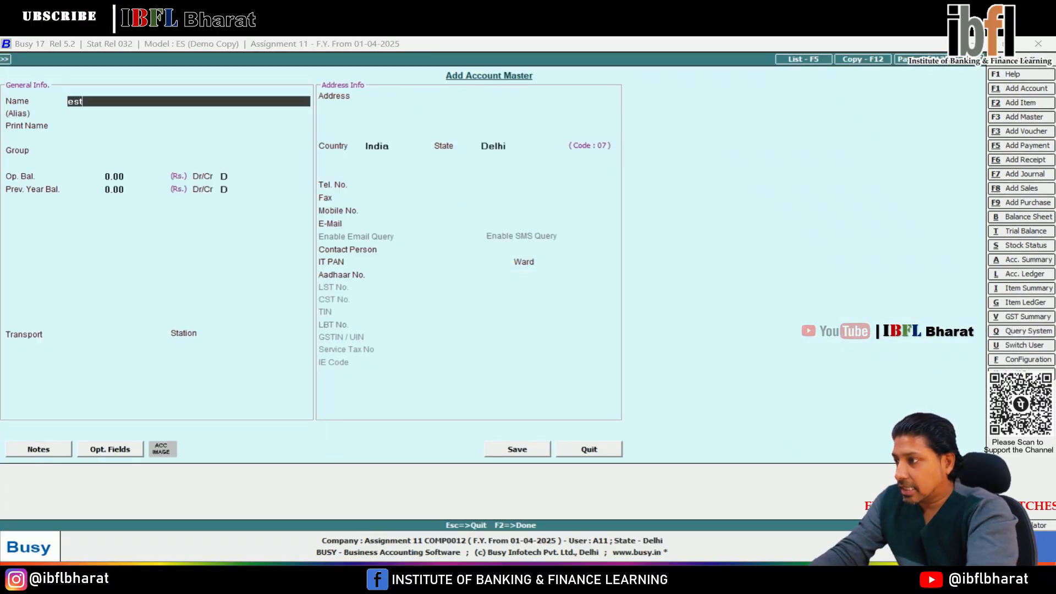
type("a")
type("blishment Ep")
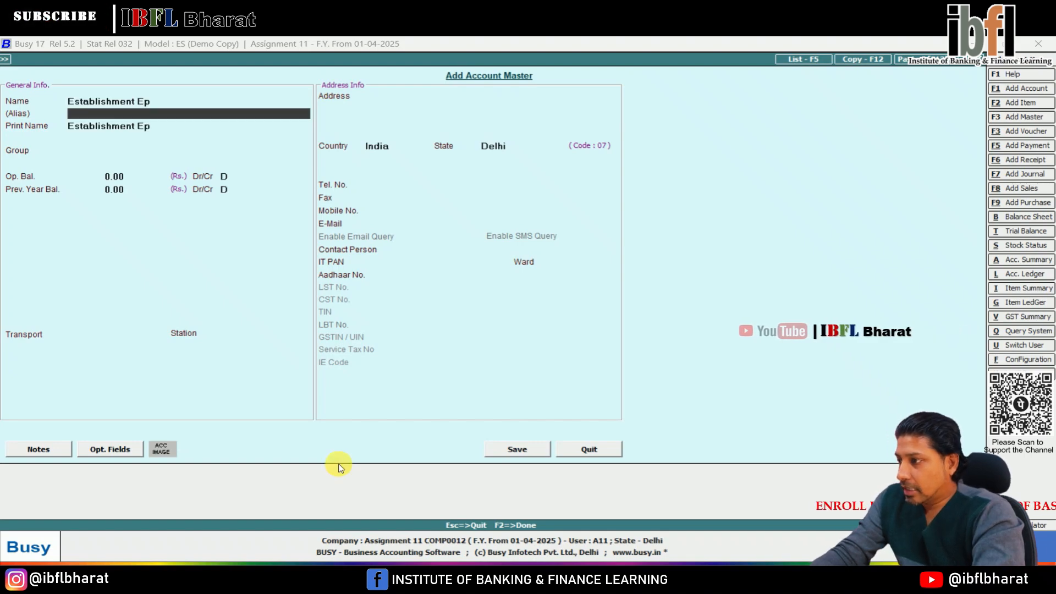
key("Return")
key("Return")
type("ind")
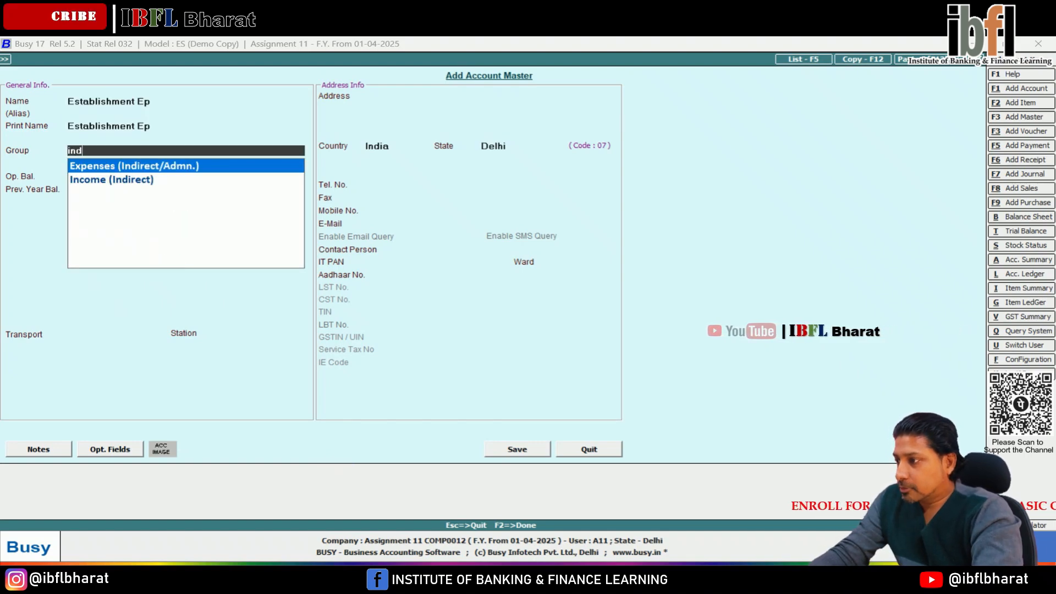
key("Return")
key("F2")
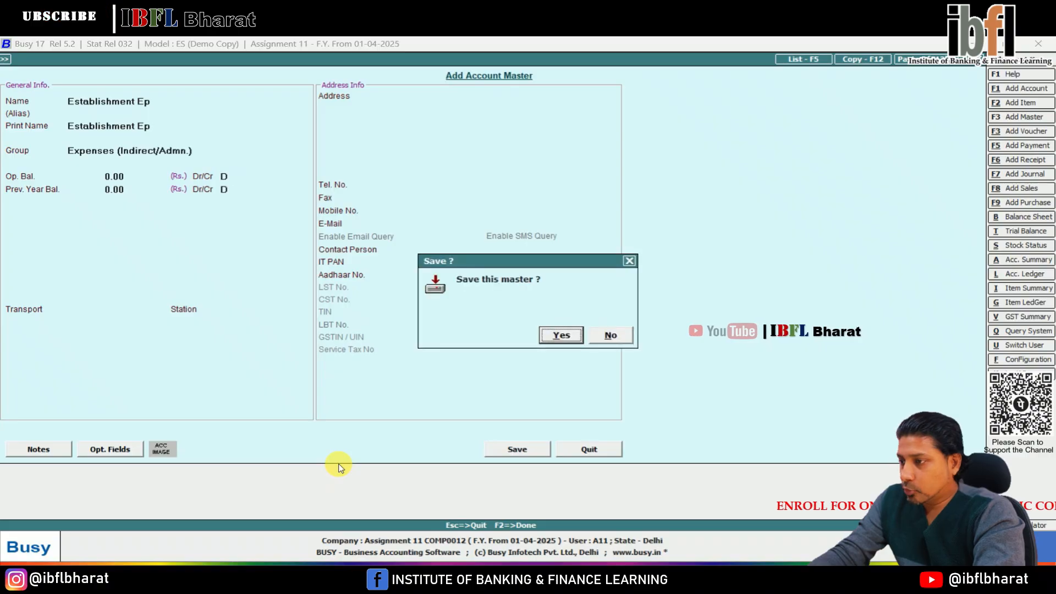
key("Return")
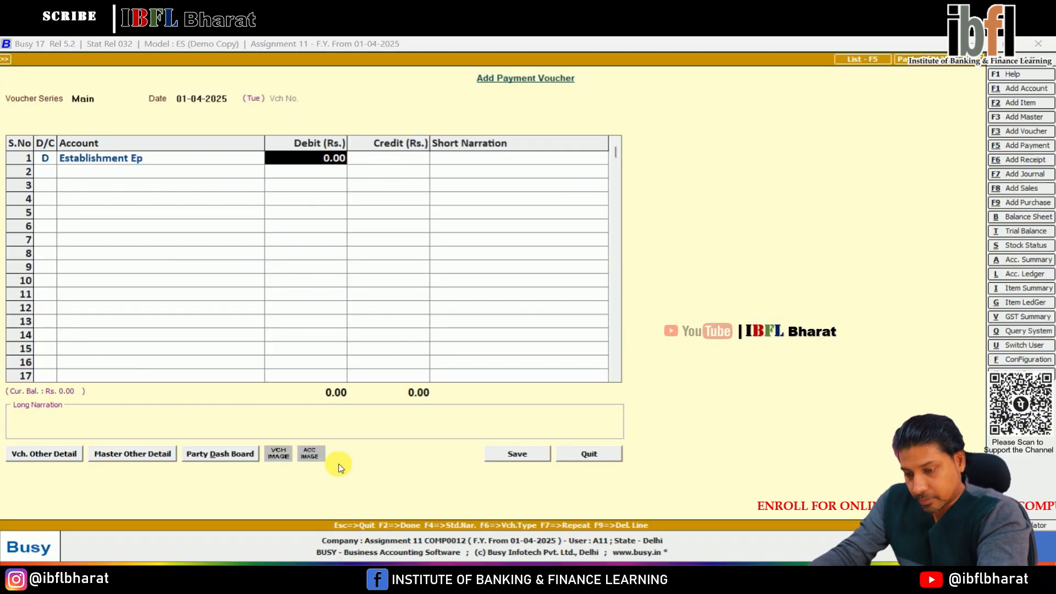
Debit Establishment Ep and credit Bank with 450, save the payment voucher and leave payment entry.
type("450")
key("Return")
key("Return")
key("Return")
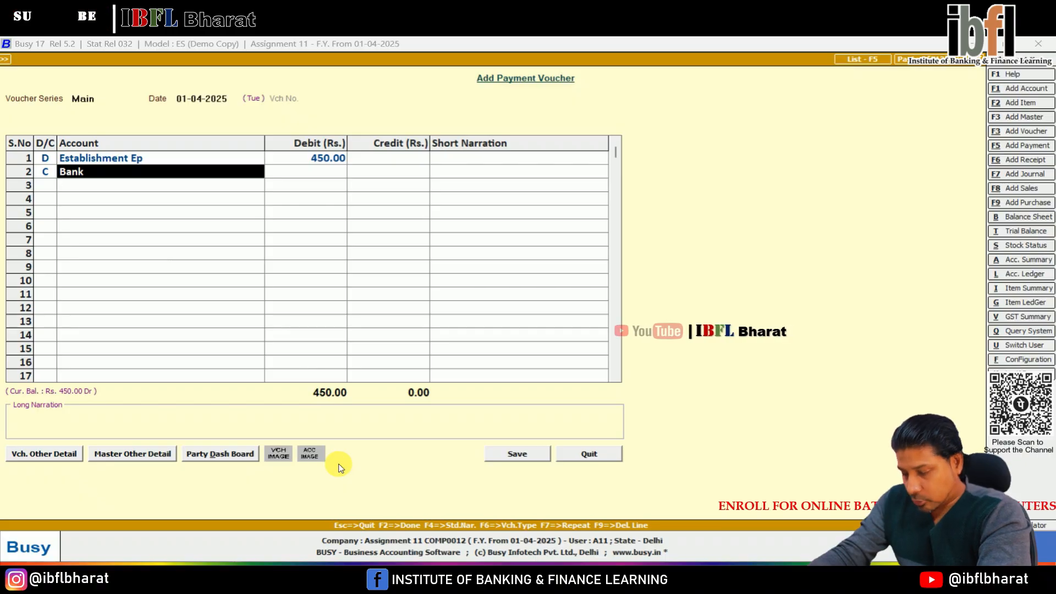
key("Return")
key("Return")
key("Return")
key("Return")
key("Return")
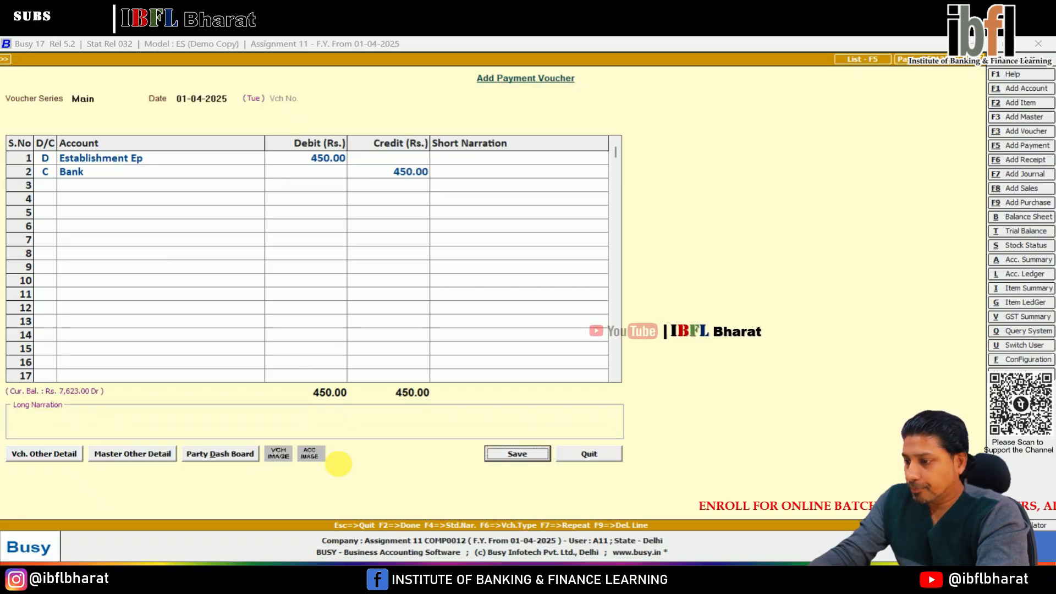
key("Return")
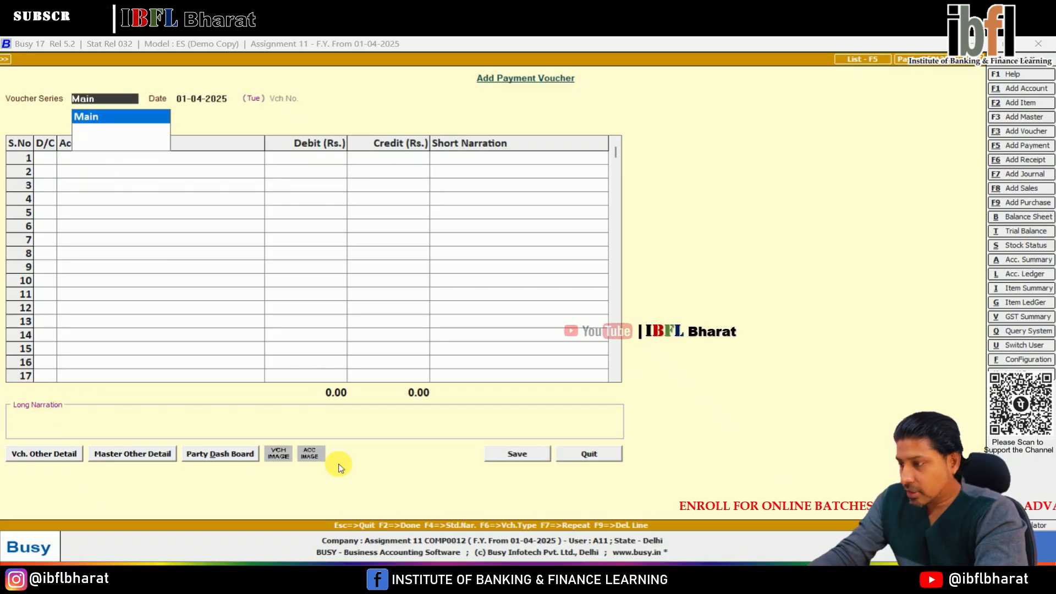
key("Escape")
key("Escape")
Start a journal voucher in the Main series dated 01-04-2025 and debit Purchase with 350 on the first line.
key("Down")
key("Down")
key("Down")
key("Down")
key("Down")
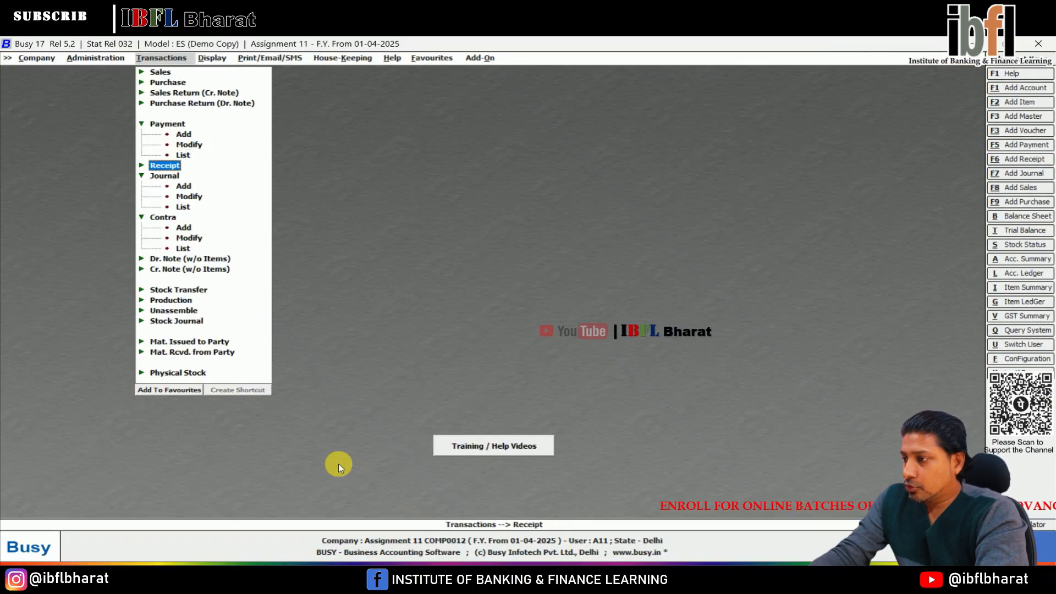
key("Return")
key("Return")
key("Return")
key("Return")
type("pur")
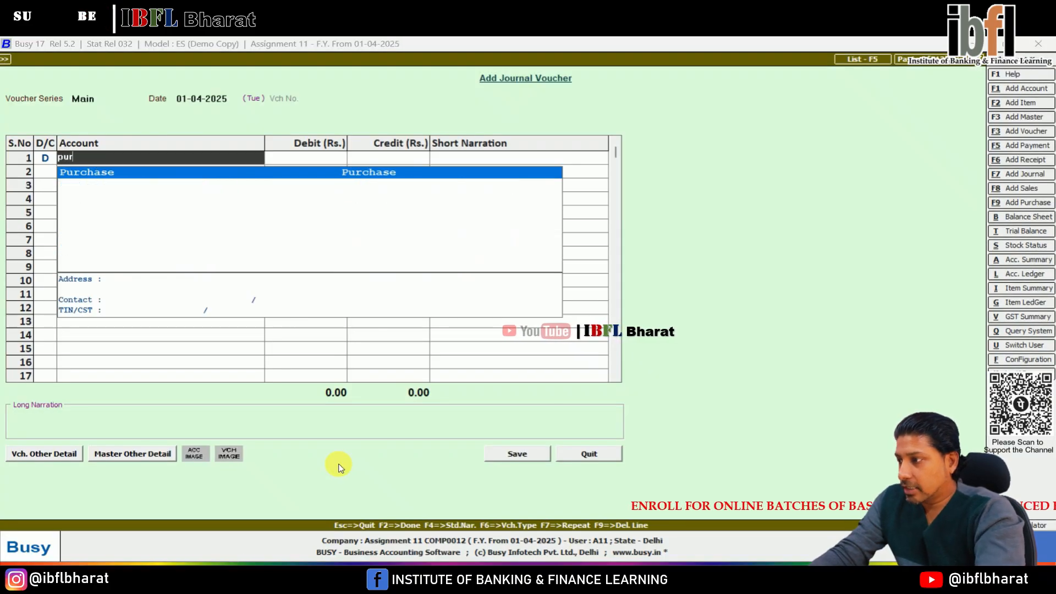
key("Return")
type("350")
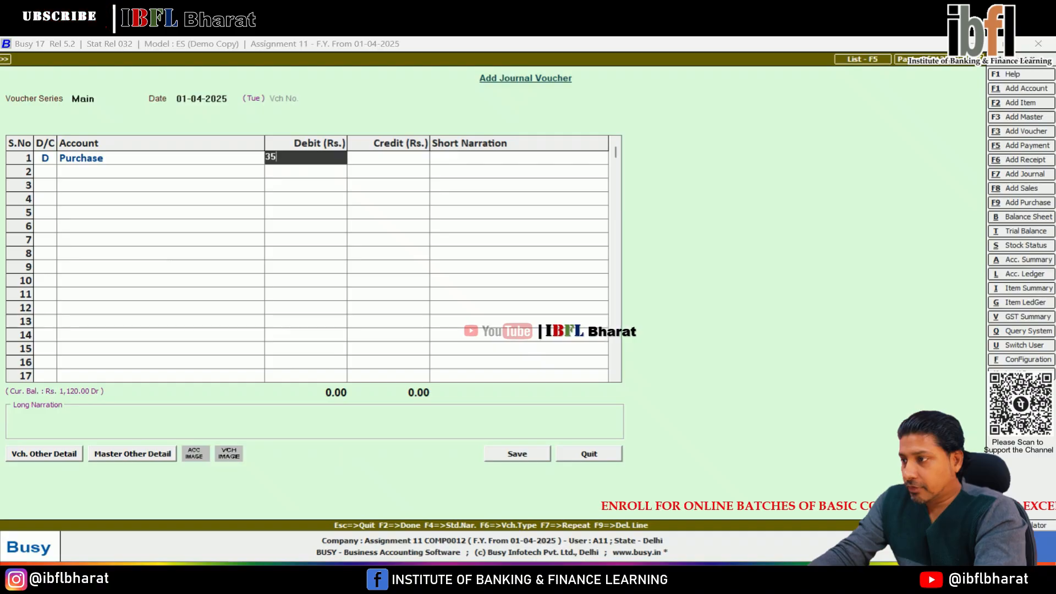
key("Return")
Credit Cash with 350 on the second line and save the journal voucher.
key("Return")
type("cash")
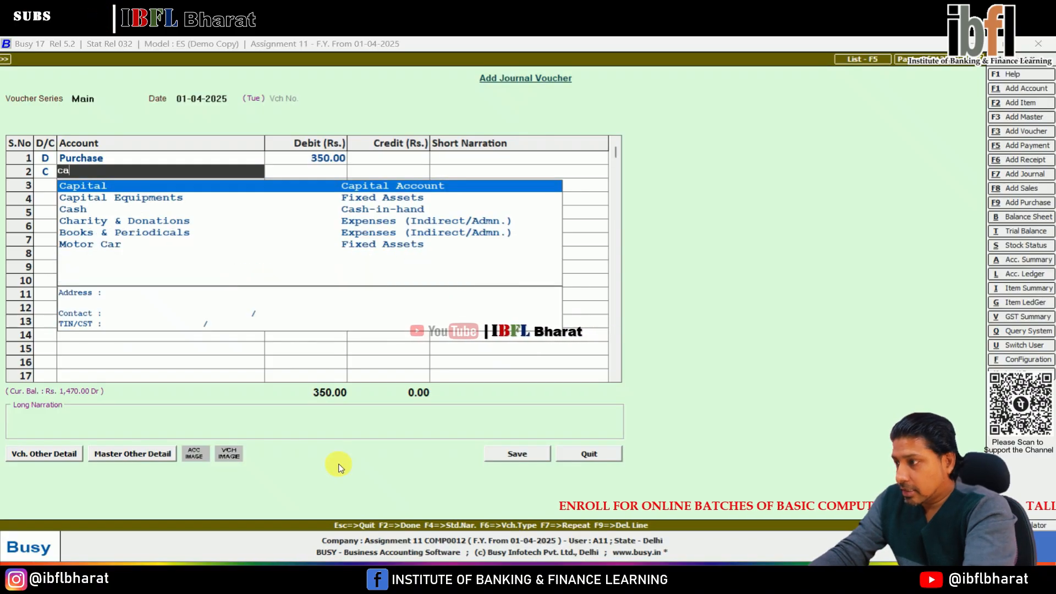
key("Return")
key("Return")
key("Return")
key("Return")
key("Return")
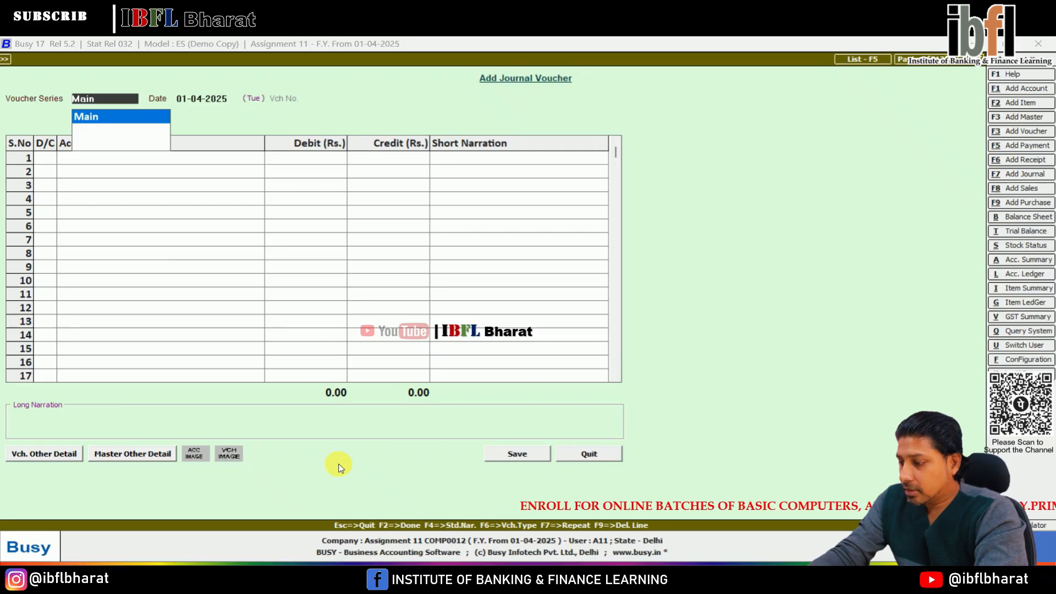
Start a payment voucher in the Main series dated 01-04-2025 and debit Office Rent with 50 on the first line.
key("F5")
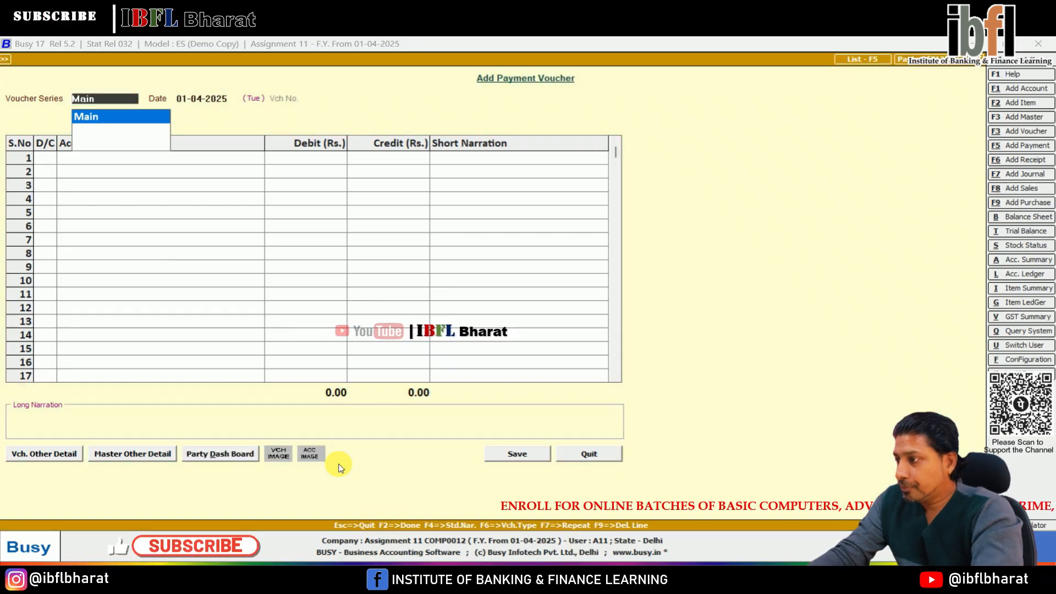
key("Return")
key("Return")
key("Return")
type("of")
key("Down")
key("Down")
key("Return")
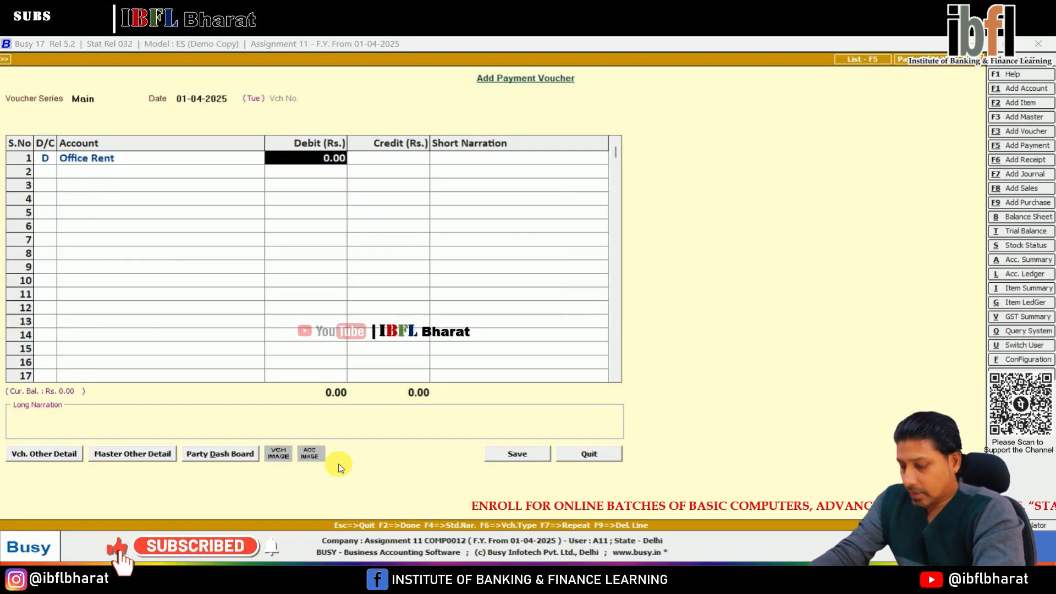
type("50")
key("Return")
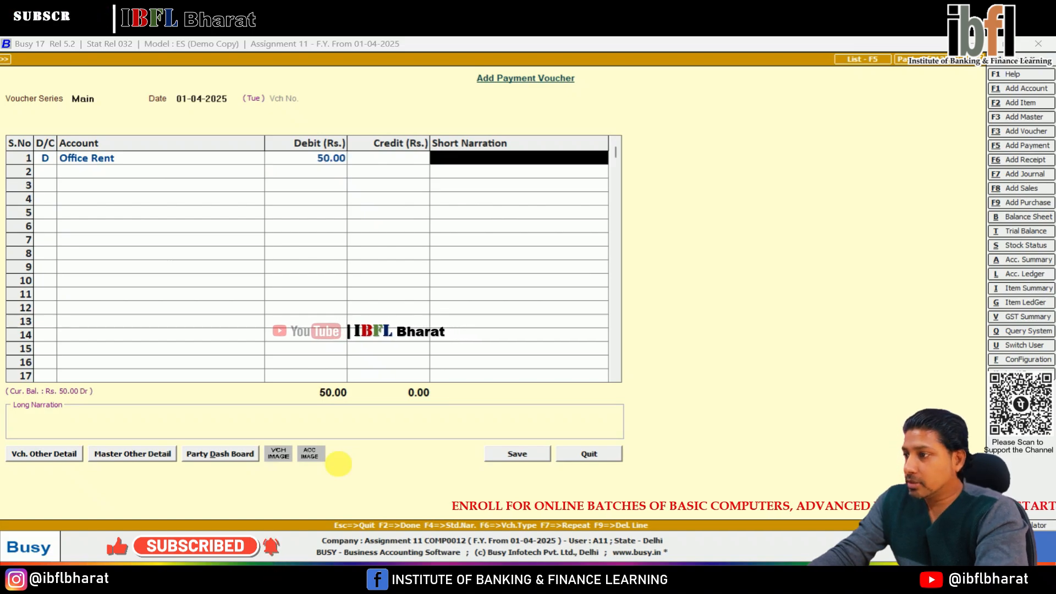
Credit Cash with 50 on the second line and save the payment voucher.
key("Return")
key("Return")
type("ca")
key("Return")
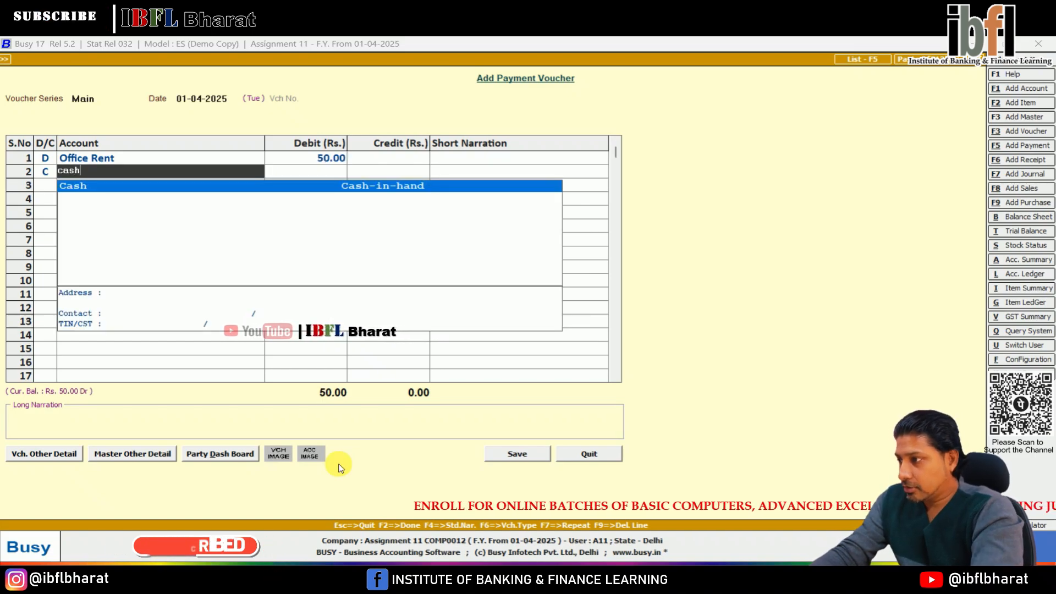
key("Return")
key("Return")
key("Return")
key("F2")
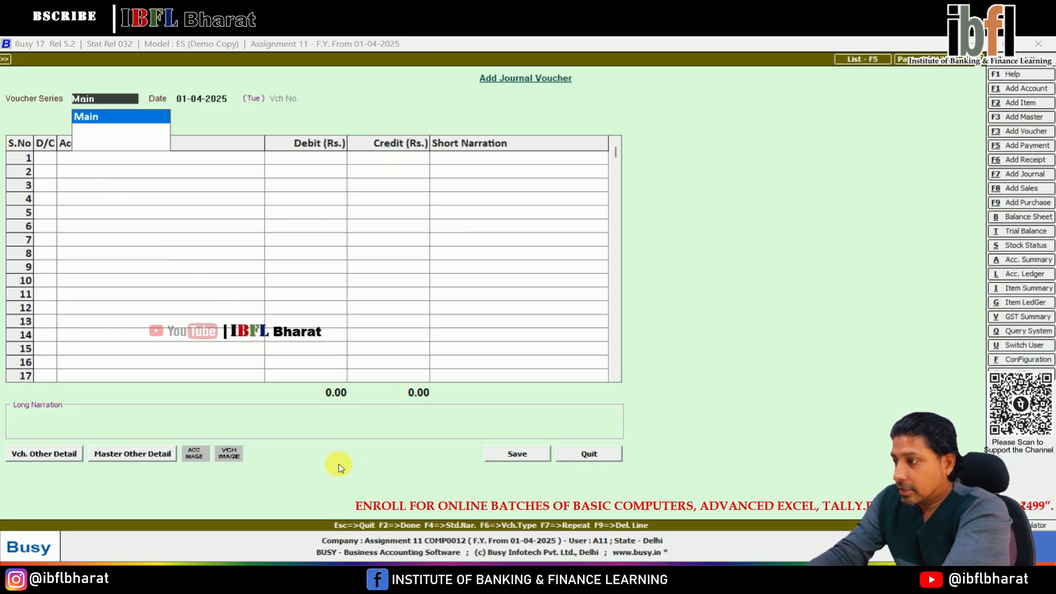
Start a payment voucher in the Main series dated 01-04-2025 and debit Furniture & Fixture with 250 on the first line.
key("F5")
key("Return")
key("Return")
key("Return")
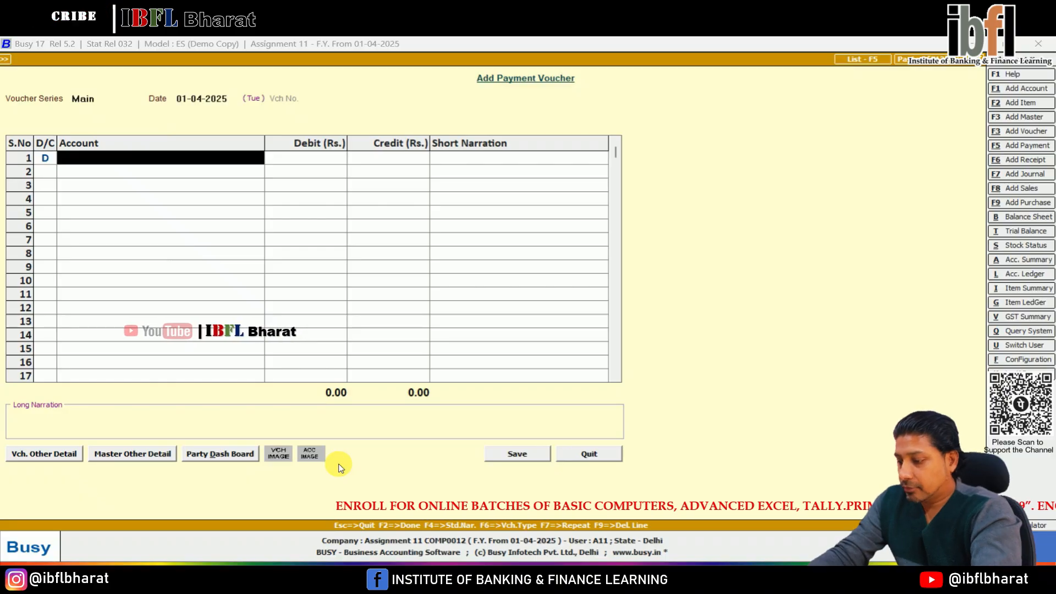
type("fur")
key("Return")
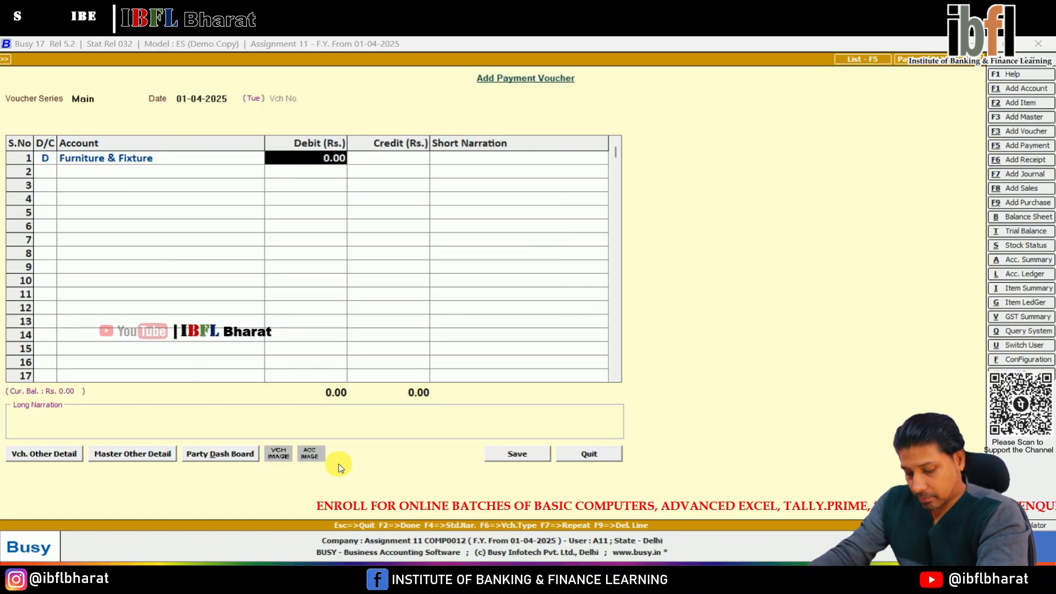
type("250")
key("Return")
key("Return")
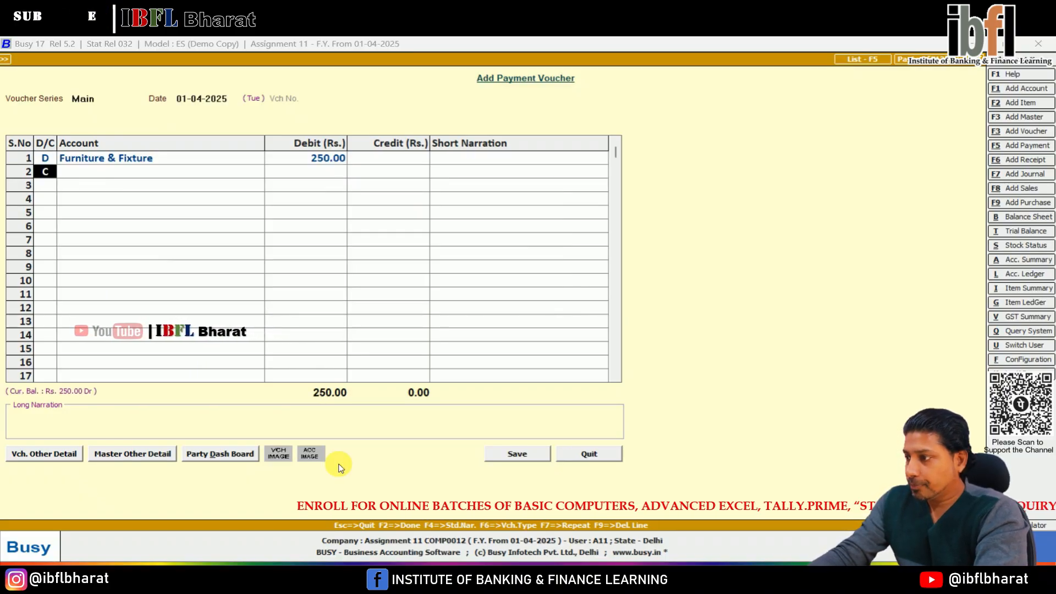
Credit Cash with 250 on the second line and save the furniture payment voucher.
key("Return")
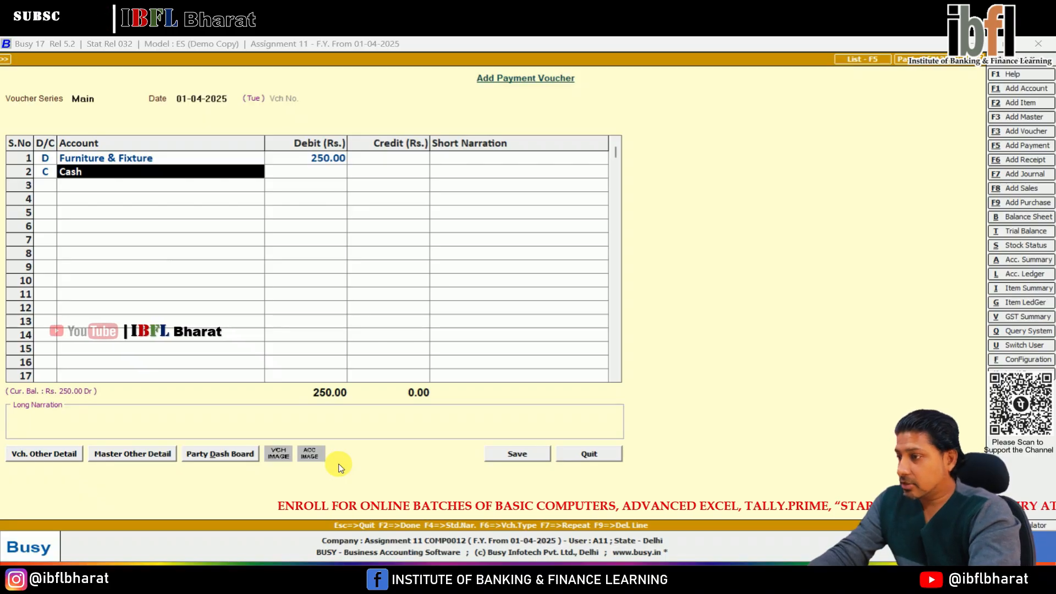
key("Return")
key("Return")
key("Return")
key("Return")
key("Return")
key("Return")
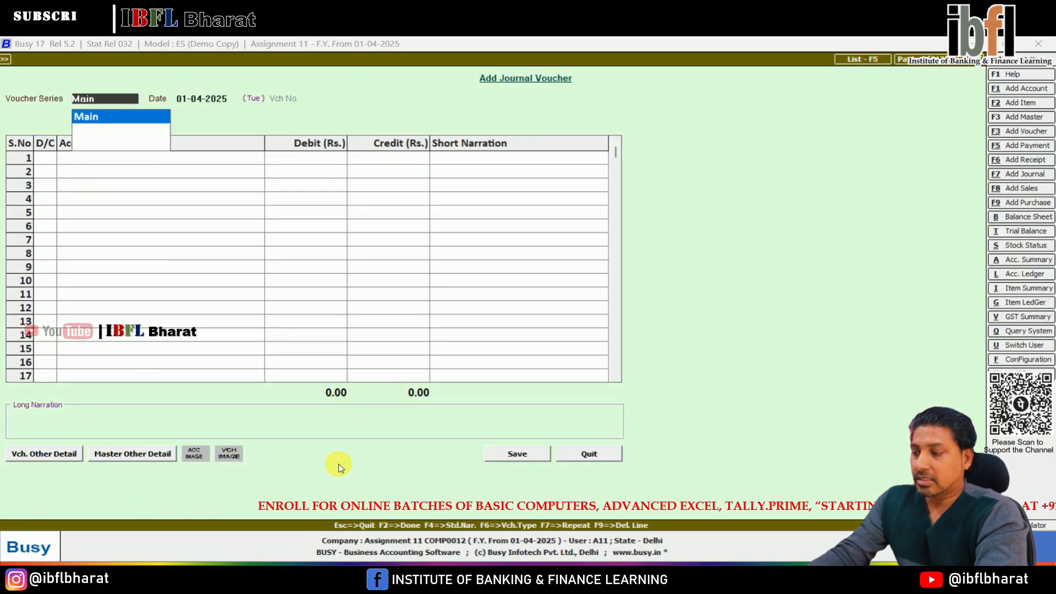
Leave voucher entry and display the balance sheet in Horizontal (Standard) format at the end of 30-04-2025.
key("Escape")
key("Return")
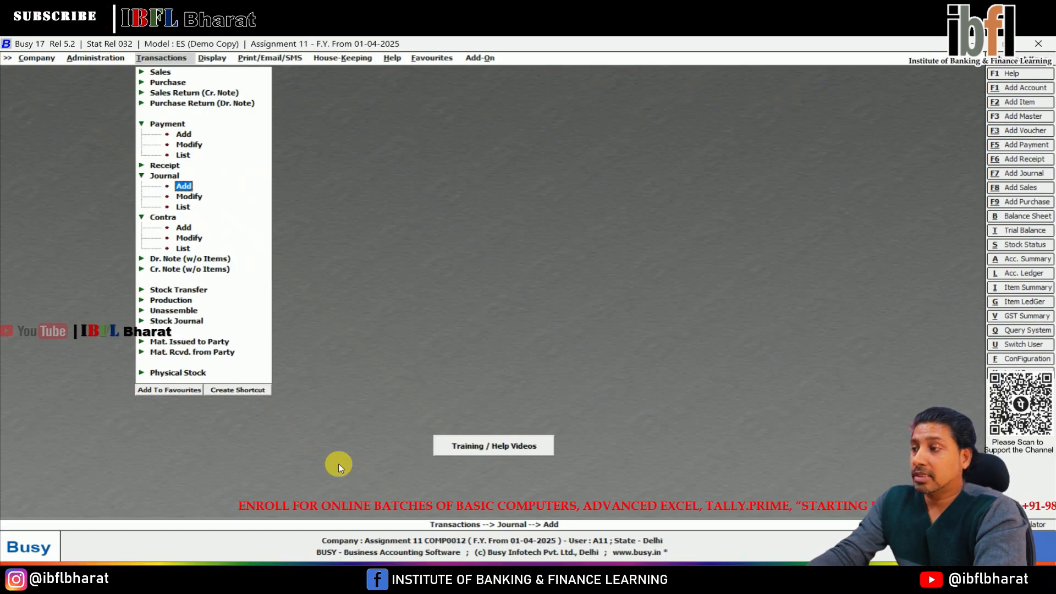
key("Right")
key("Right")
key("Left")
key("Return")
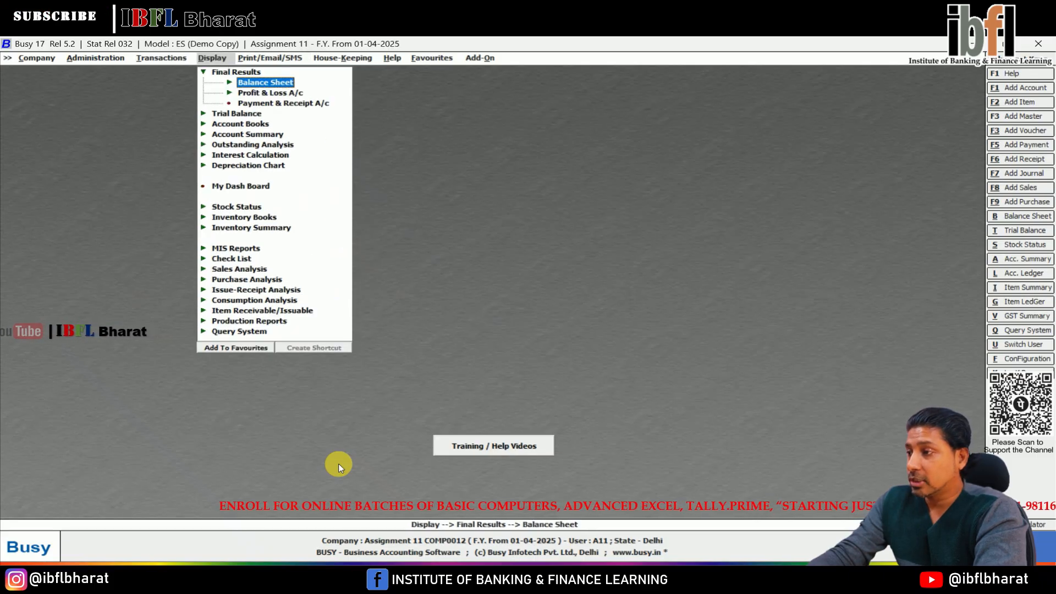
key("Return")
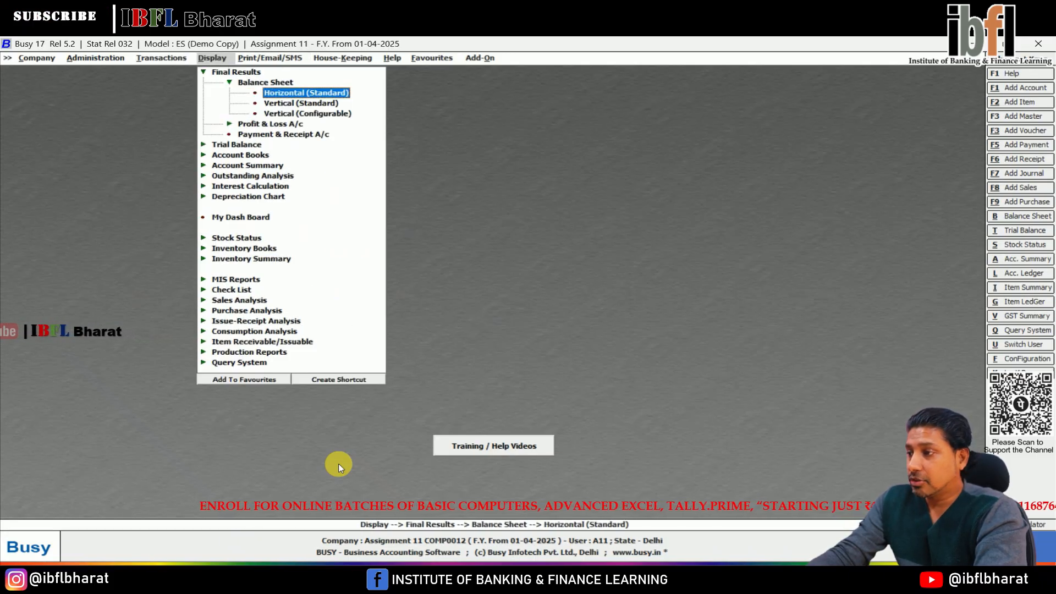
key("Return")
key("Return")
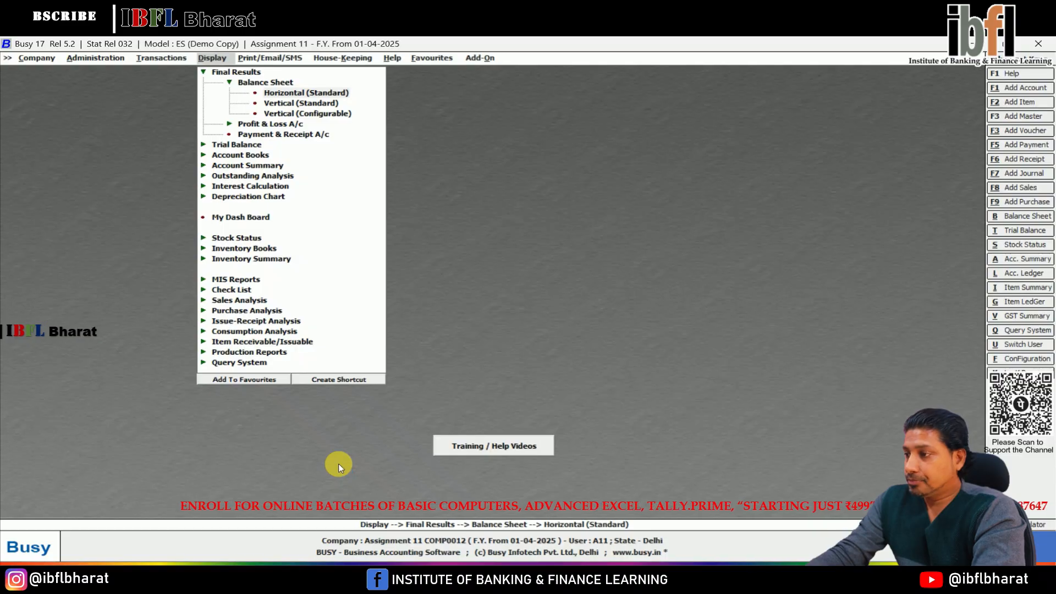
key("F2")
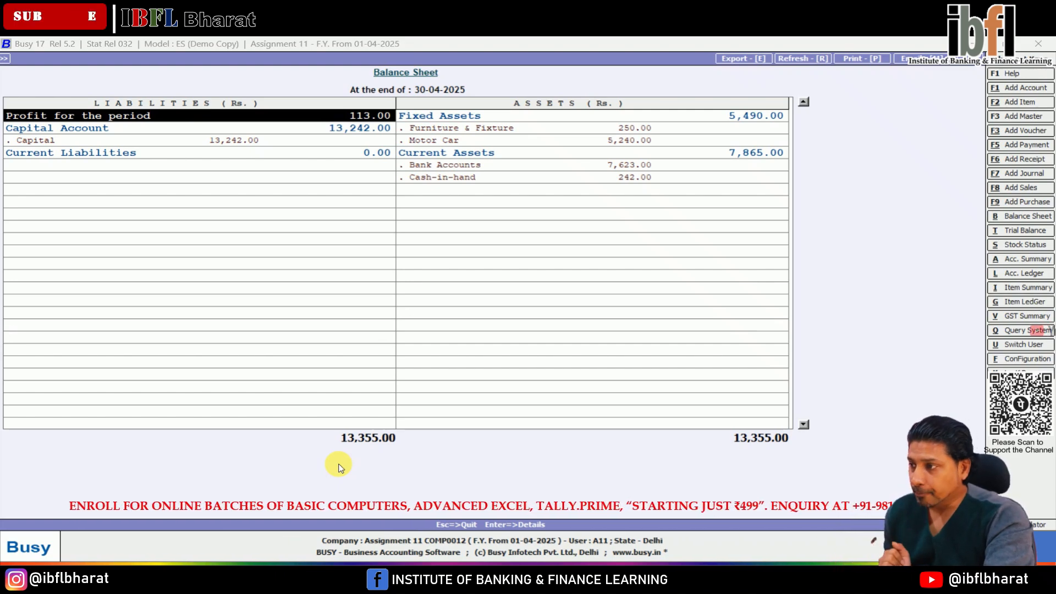
Examine the capital, fixed asset, bank and cash balances on the balance sheet.
key("Down")
key("Down")
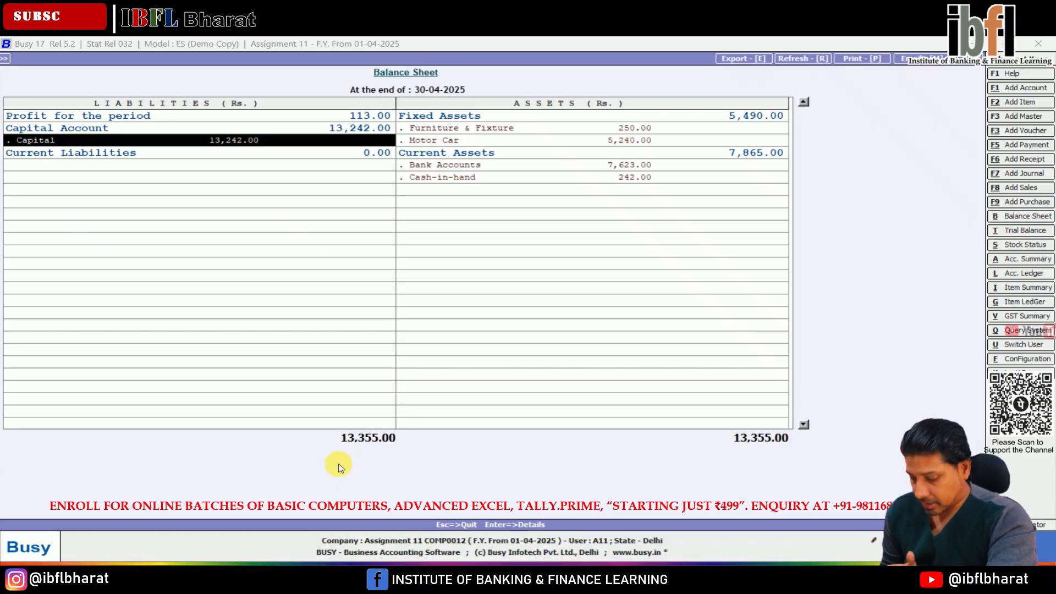
key("Right")
key("Up")
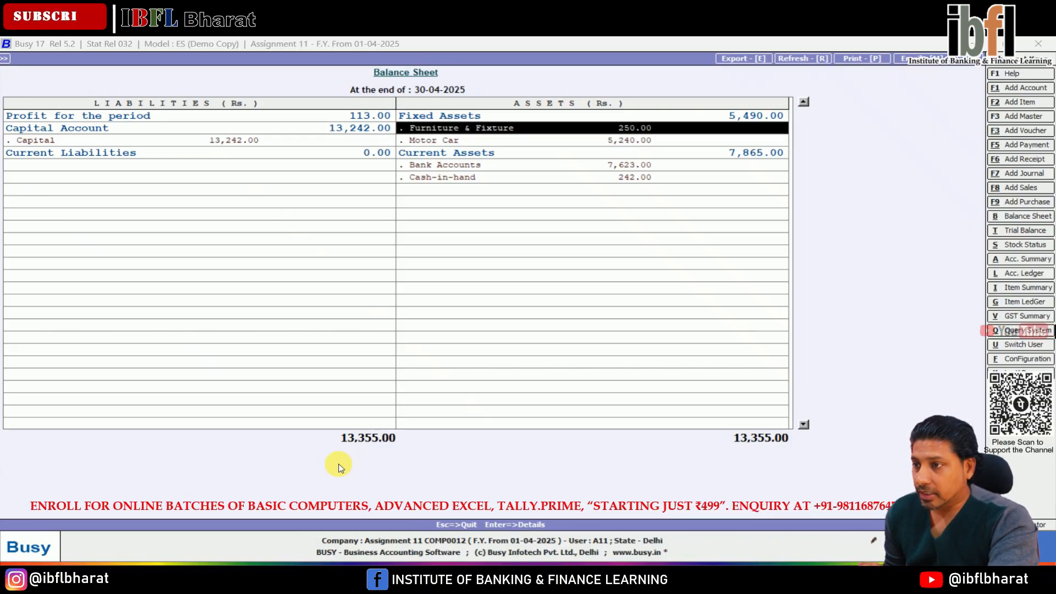
key("Down")
key("Down")
key("Down")
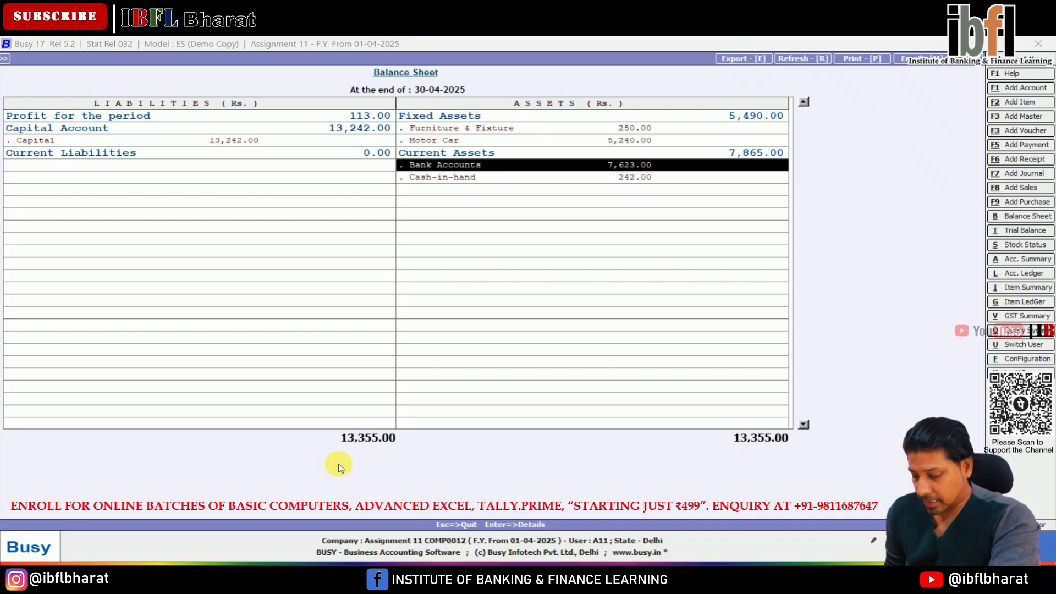
key("Down")
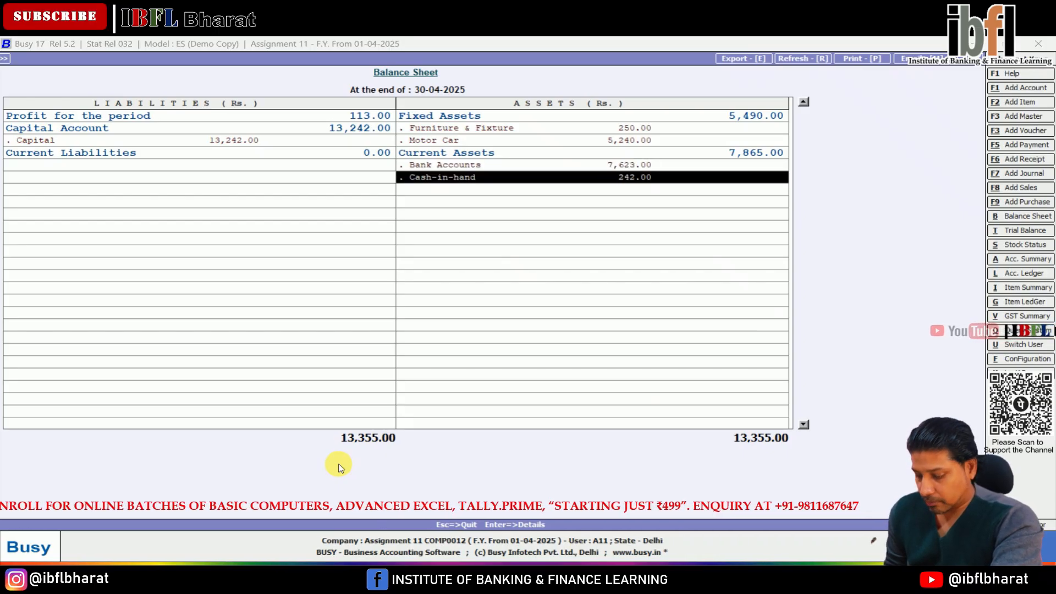
key("Up")
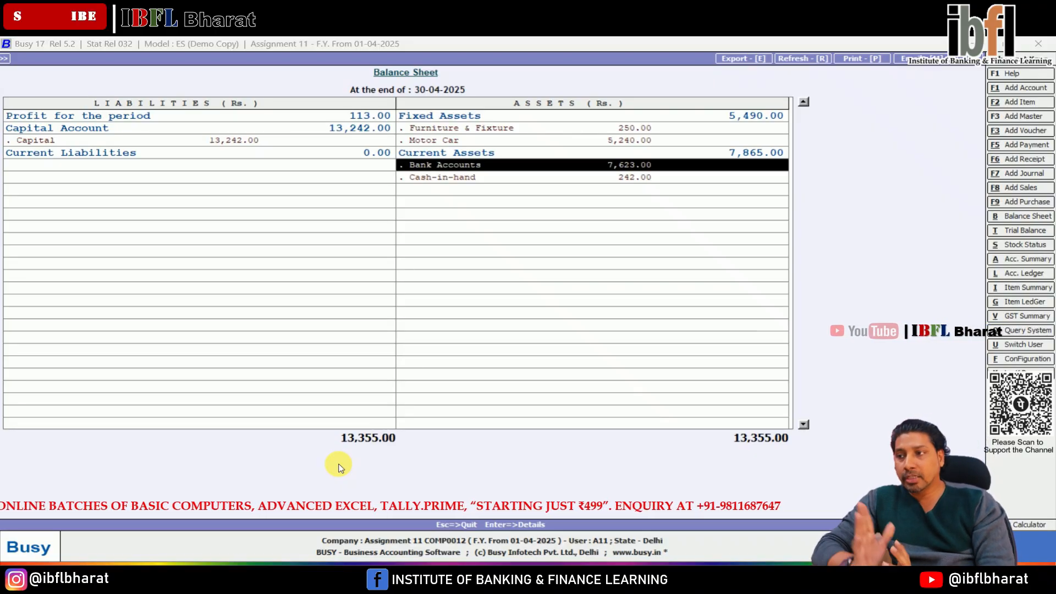
Open the Profit & Loss A/c behind the balance sheet's profit for the period.
key("Left")
key("Up")
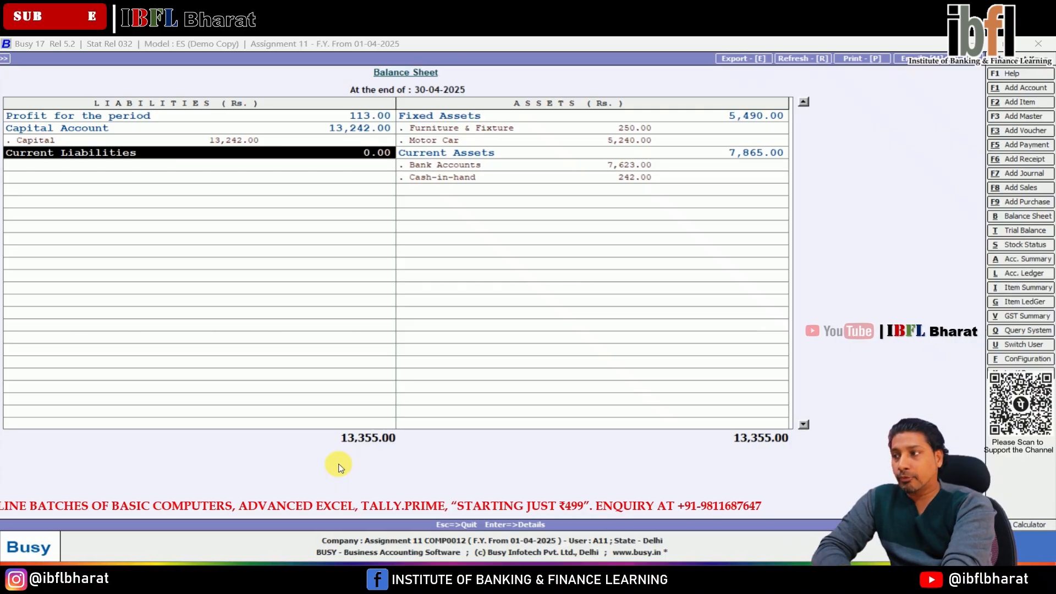
key("Up")
key("Up")
key("Return")
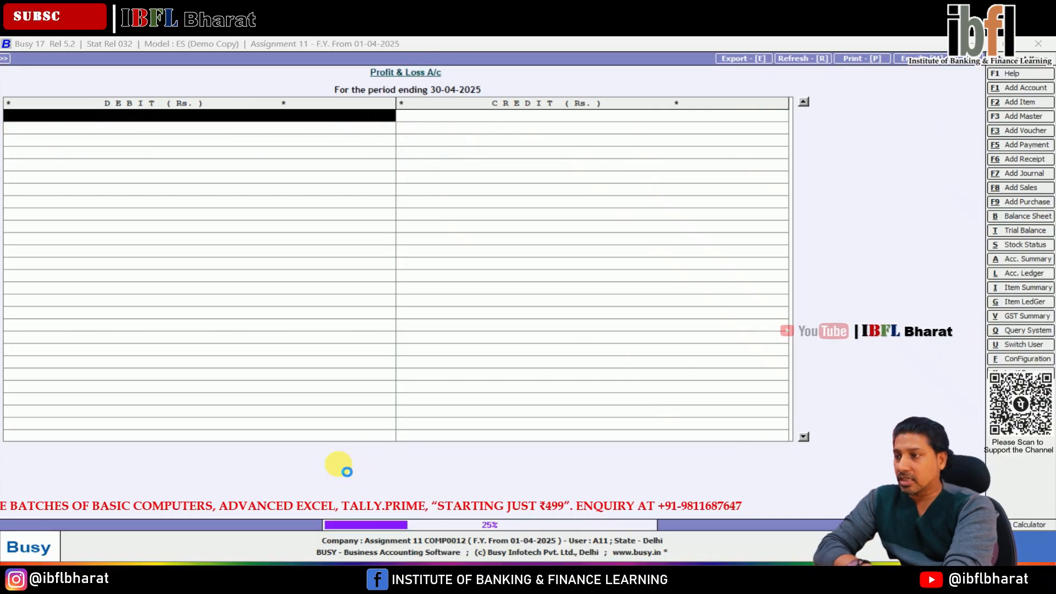